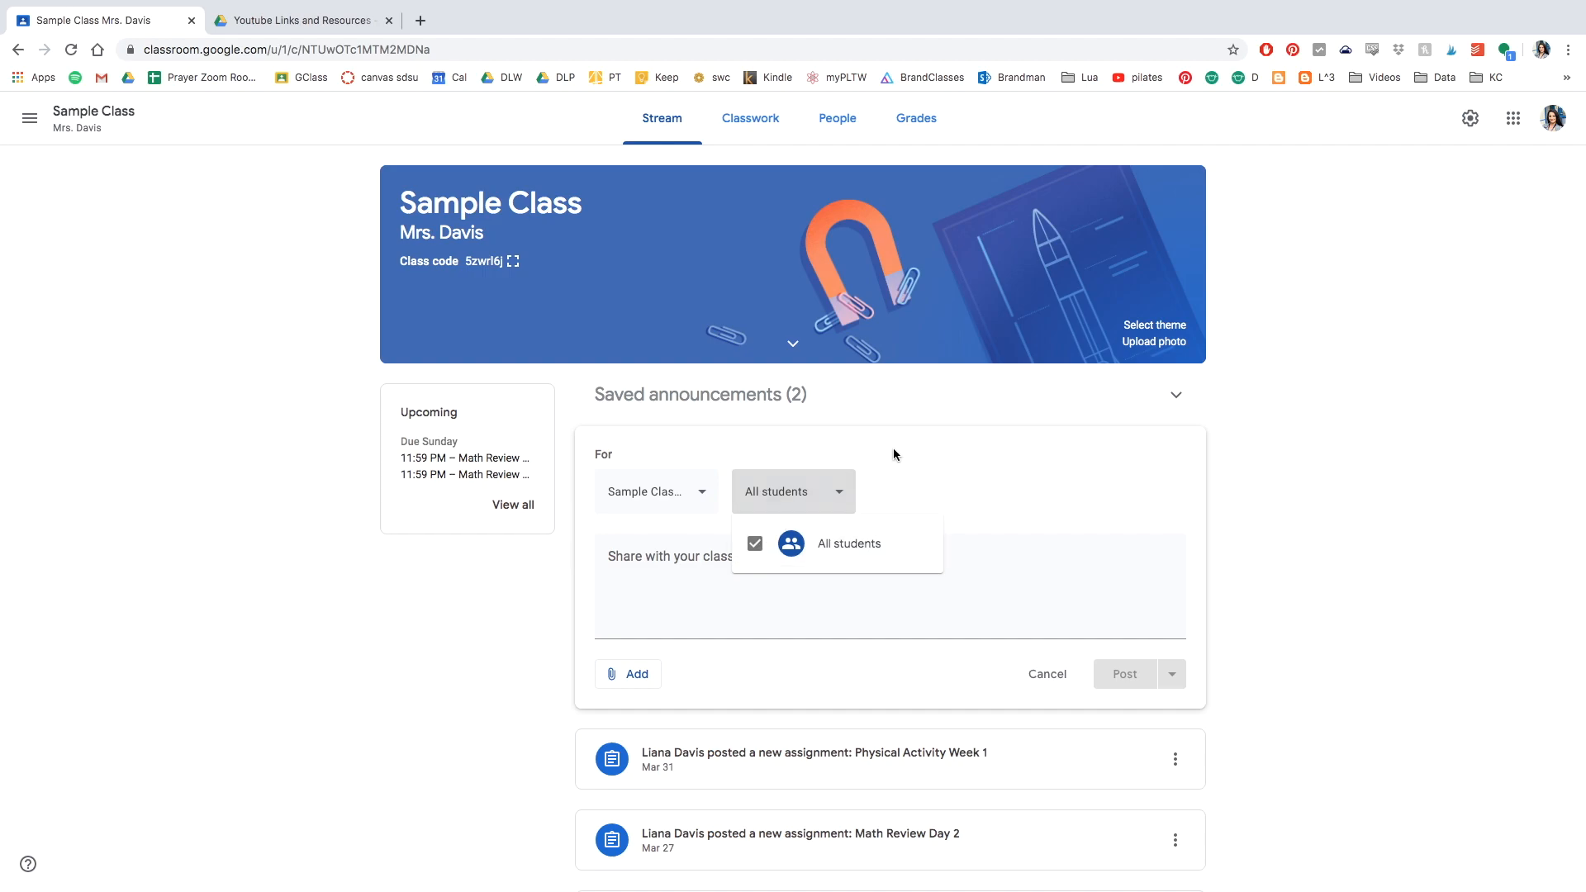
# Start a class announcement with "Hello Class! Great work yesterday! Keep up the great work today.".
pyautogui.click(698, 572)
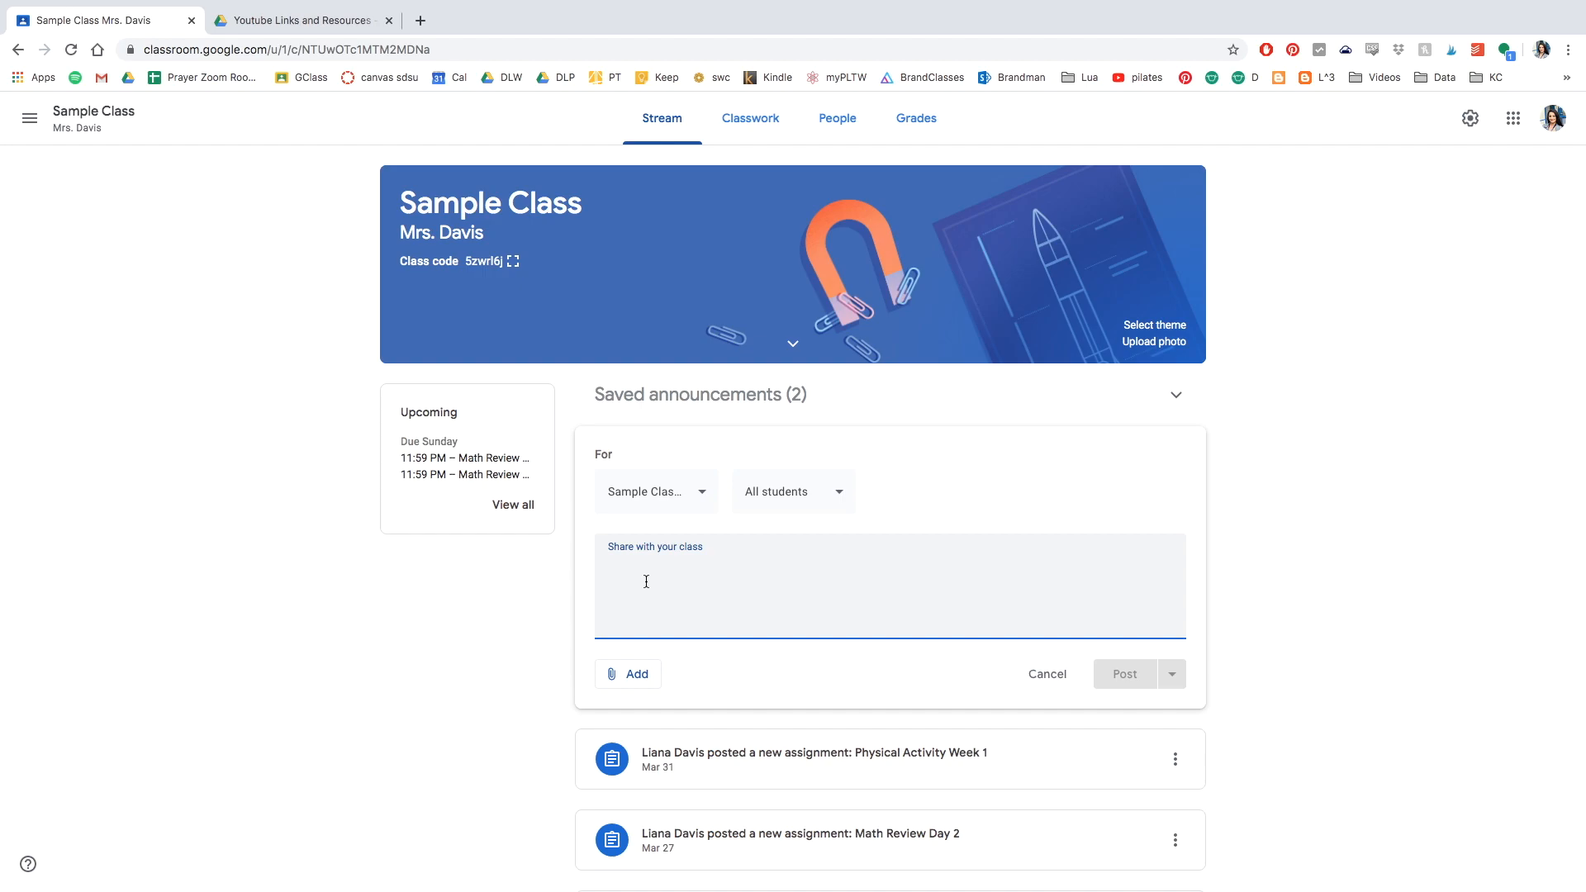
pyautogui.write('H')
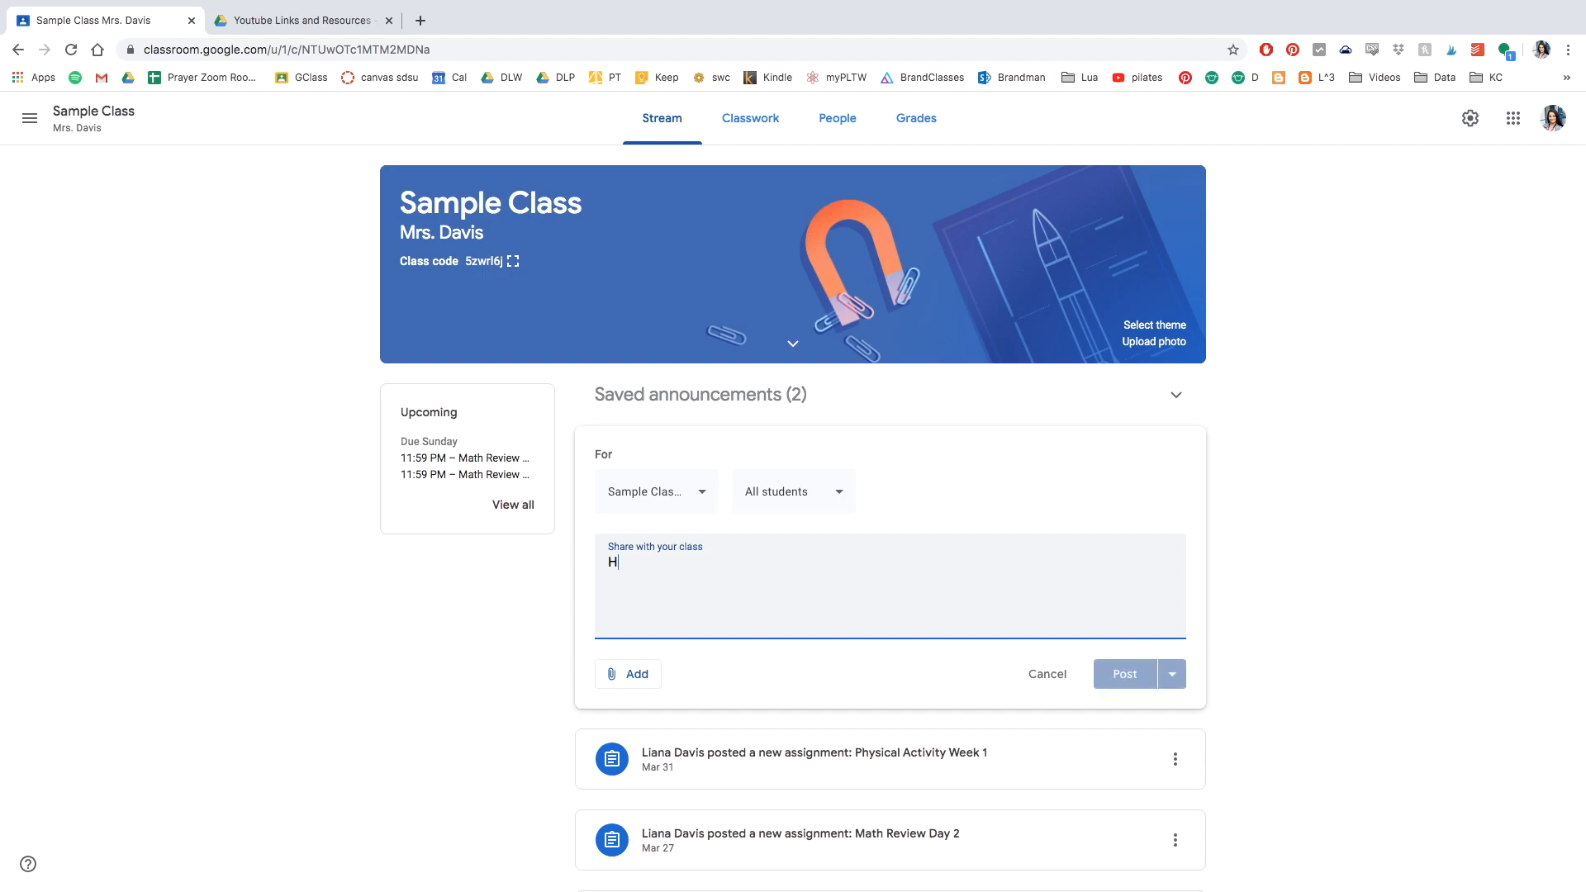
pyautogui.write('ello Class')
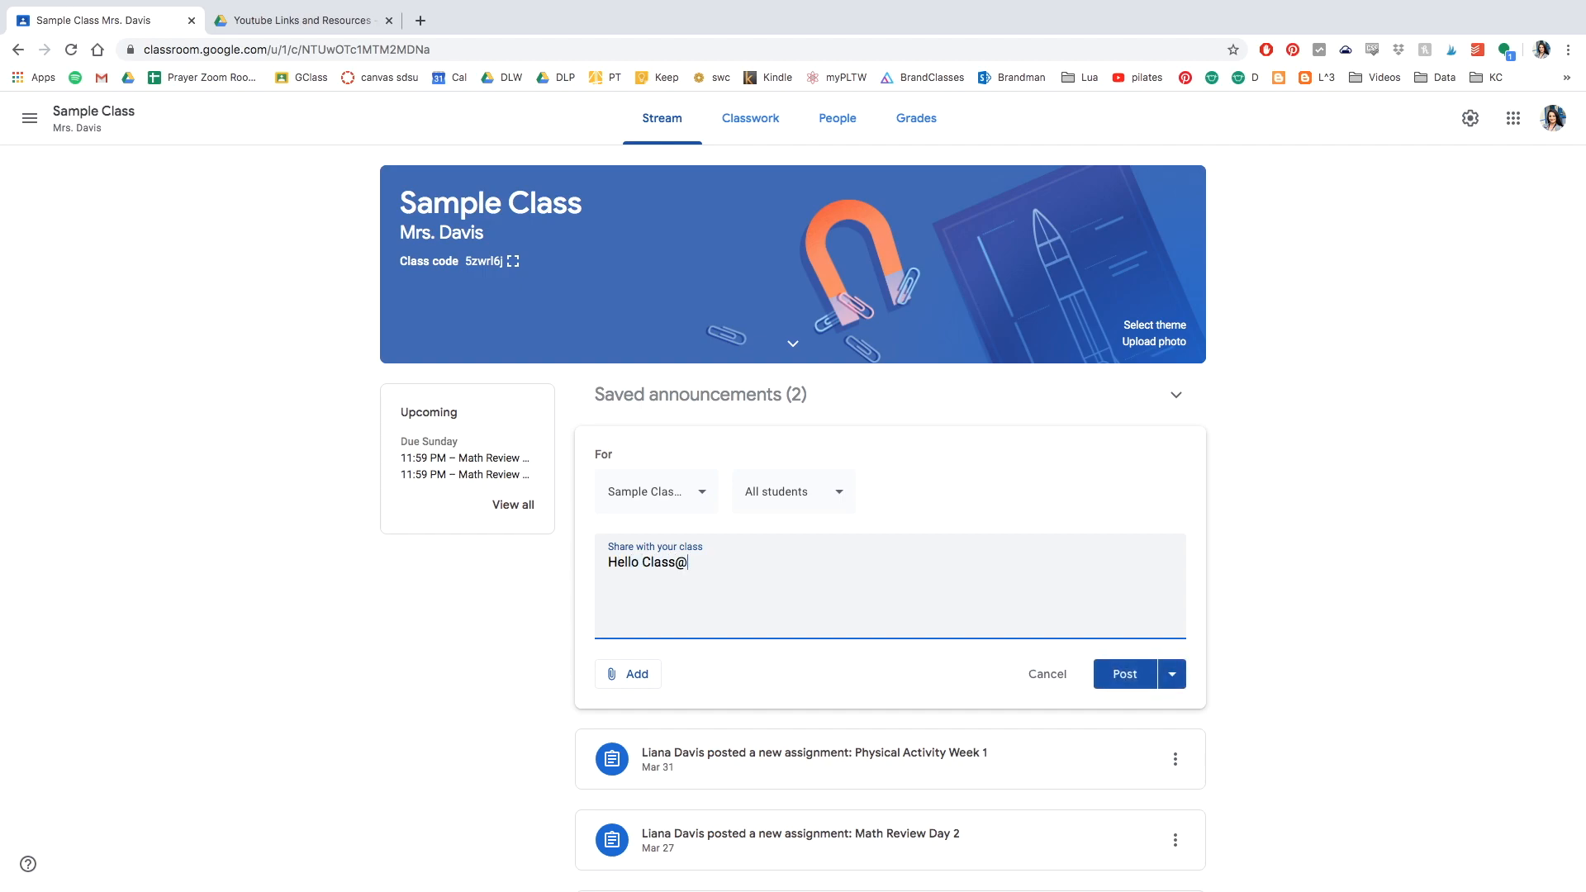
pyautogui.write('! Great work')
pyautogui.write(' yesterday')
pyautogui.press('BackSpace')
pyautogui.write('day! Ke')
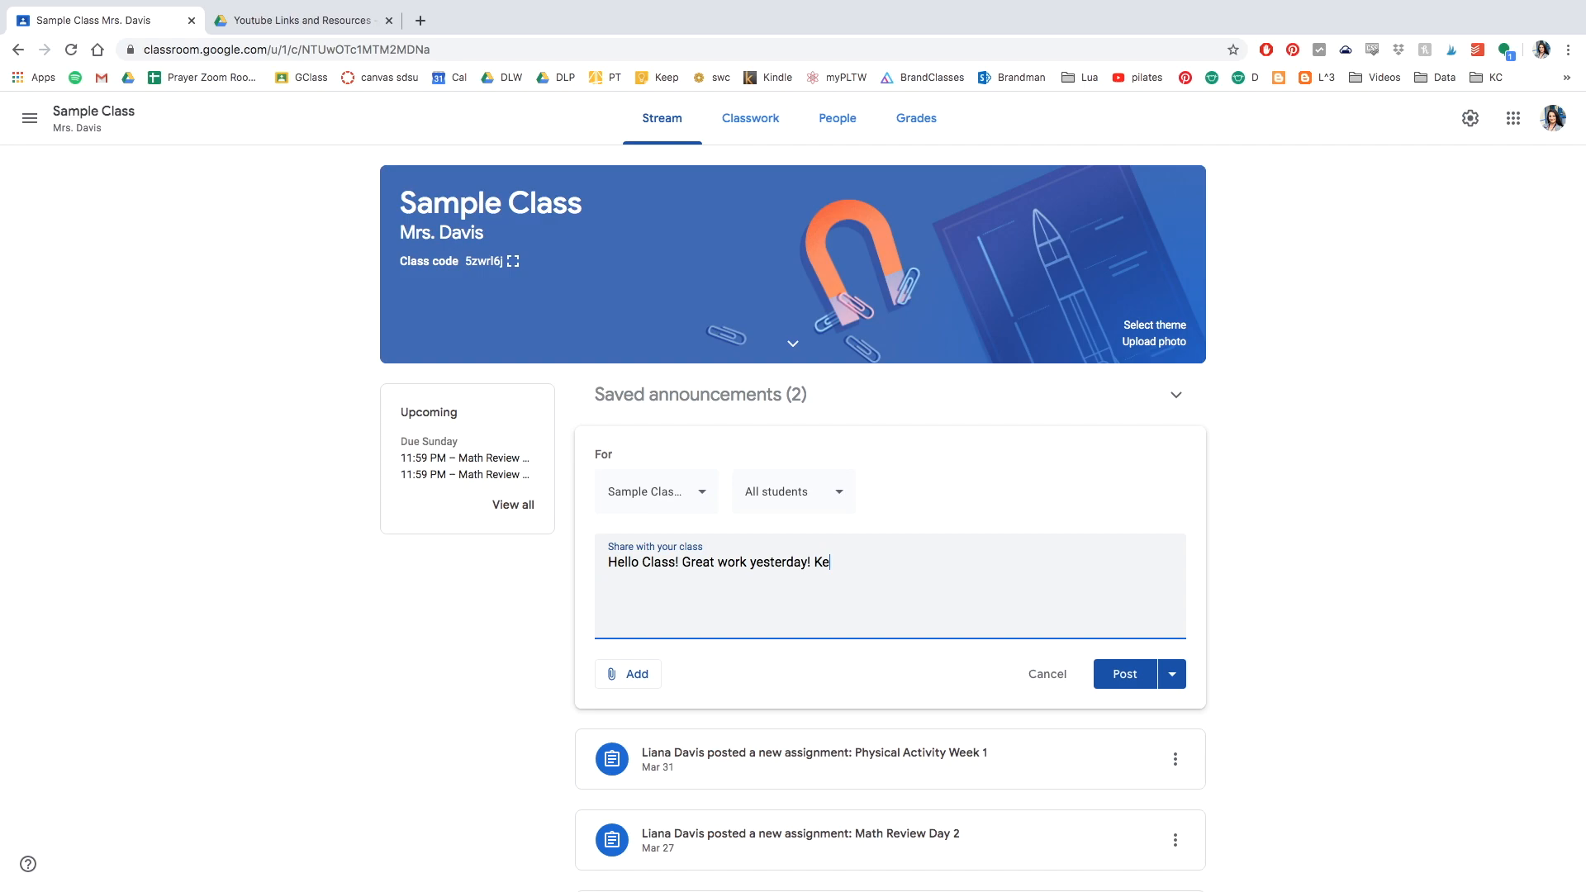
pyautogui.write('ep up the great work today. Please check')
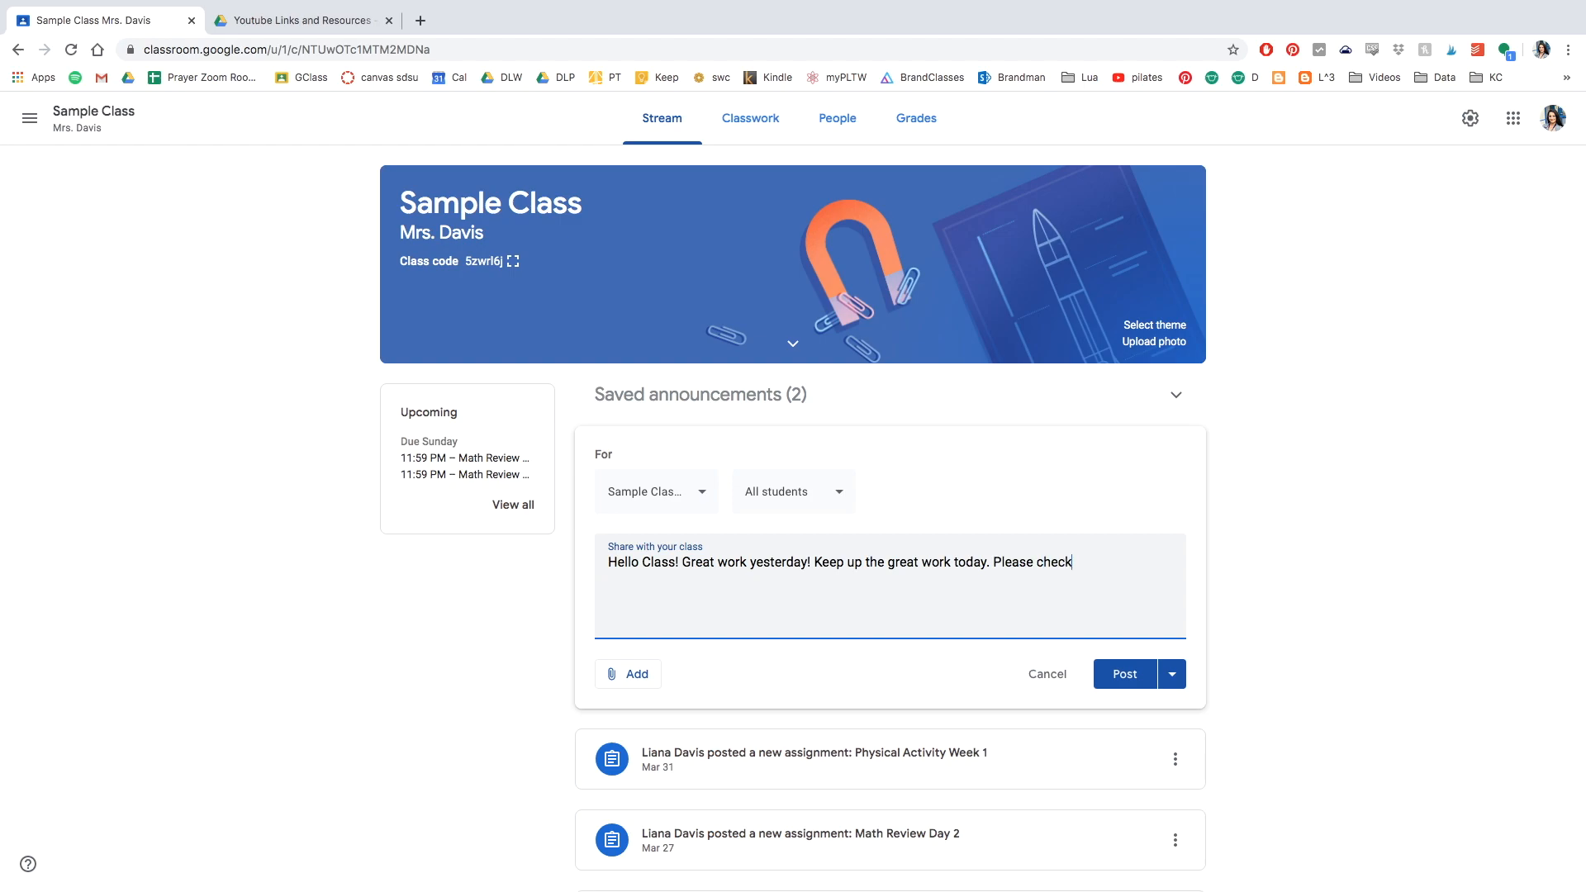
# Continue the announcement with "Please check in today (Monday) on how you are feeling.".
pyautogui.write(' in today ')
pyautogui.write('(Monday) ')
pyautogui.write('onh')
pyautogui.write('how you are')
pyautogui.write(' feeling.')
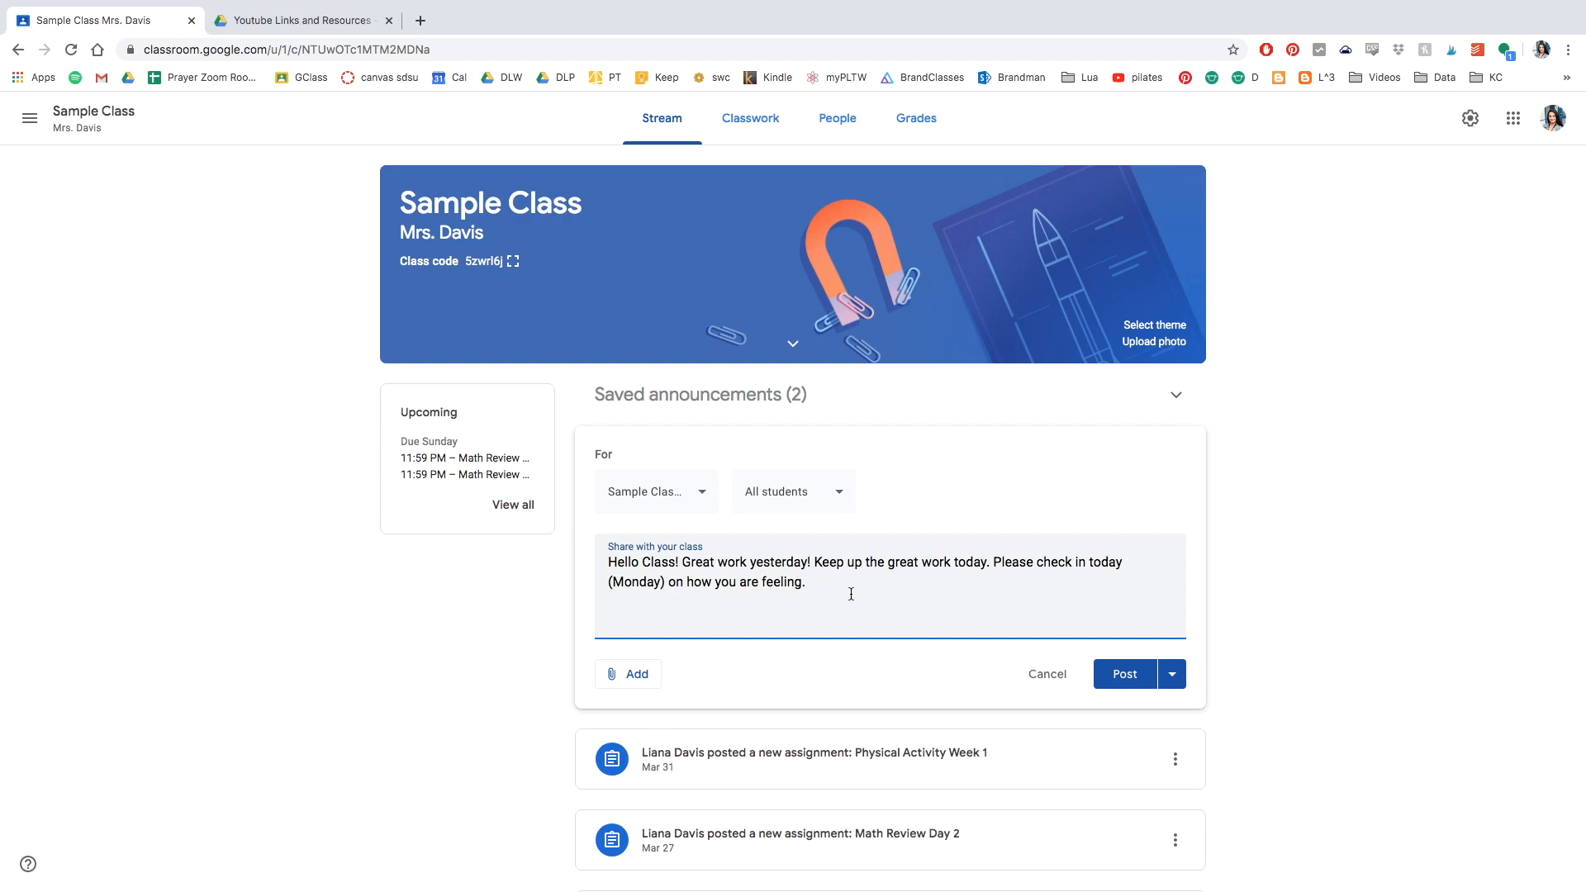
# Add "Rate yourself from 1-10. 1 being 'I'm not doing great' 5 is 'I'm doing ok' and 10 being 'I'm feeling great!'" to the announcement.
pyautogui.write('Rate yourself from 1-10. 1 being')
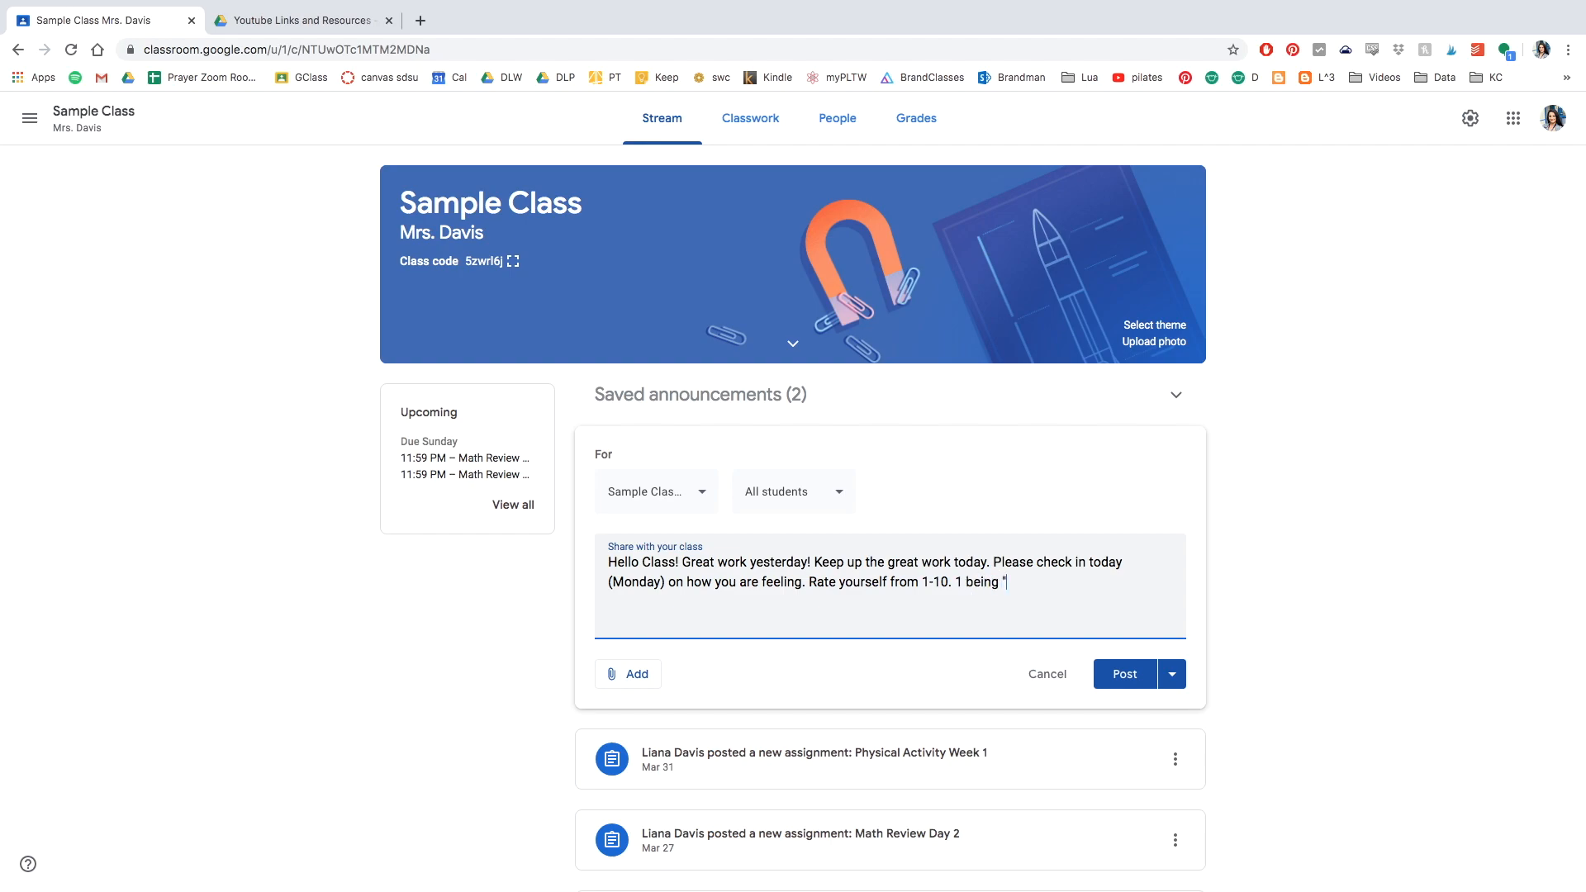
pyautogui.write(" 'I'm not doing great' 5 is")
pyautogui.write("'")
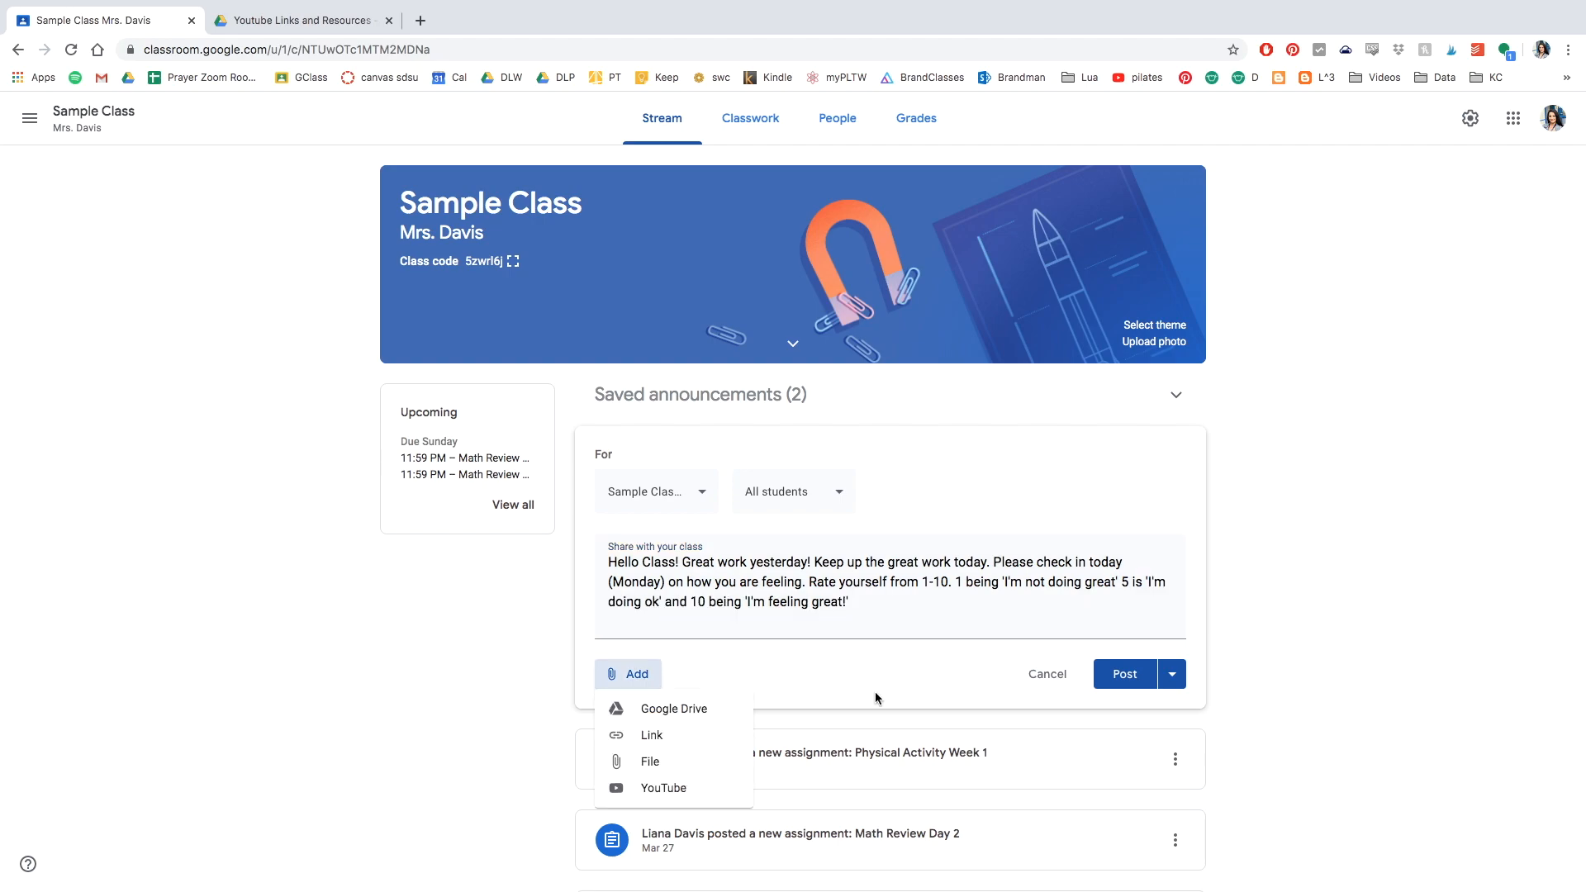
pyautogui.click(941, 665)
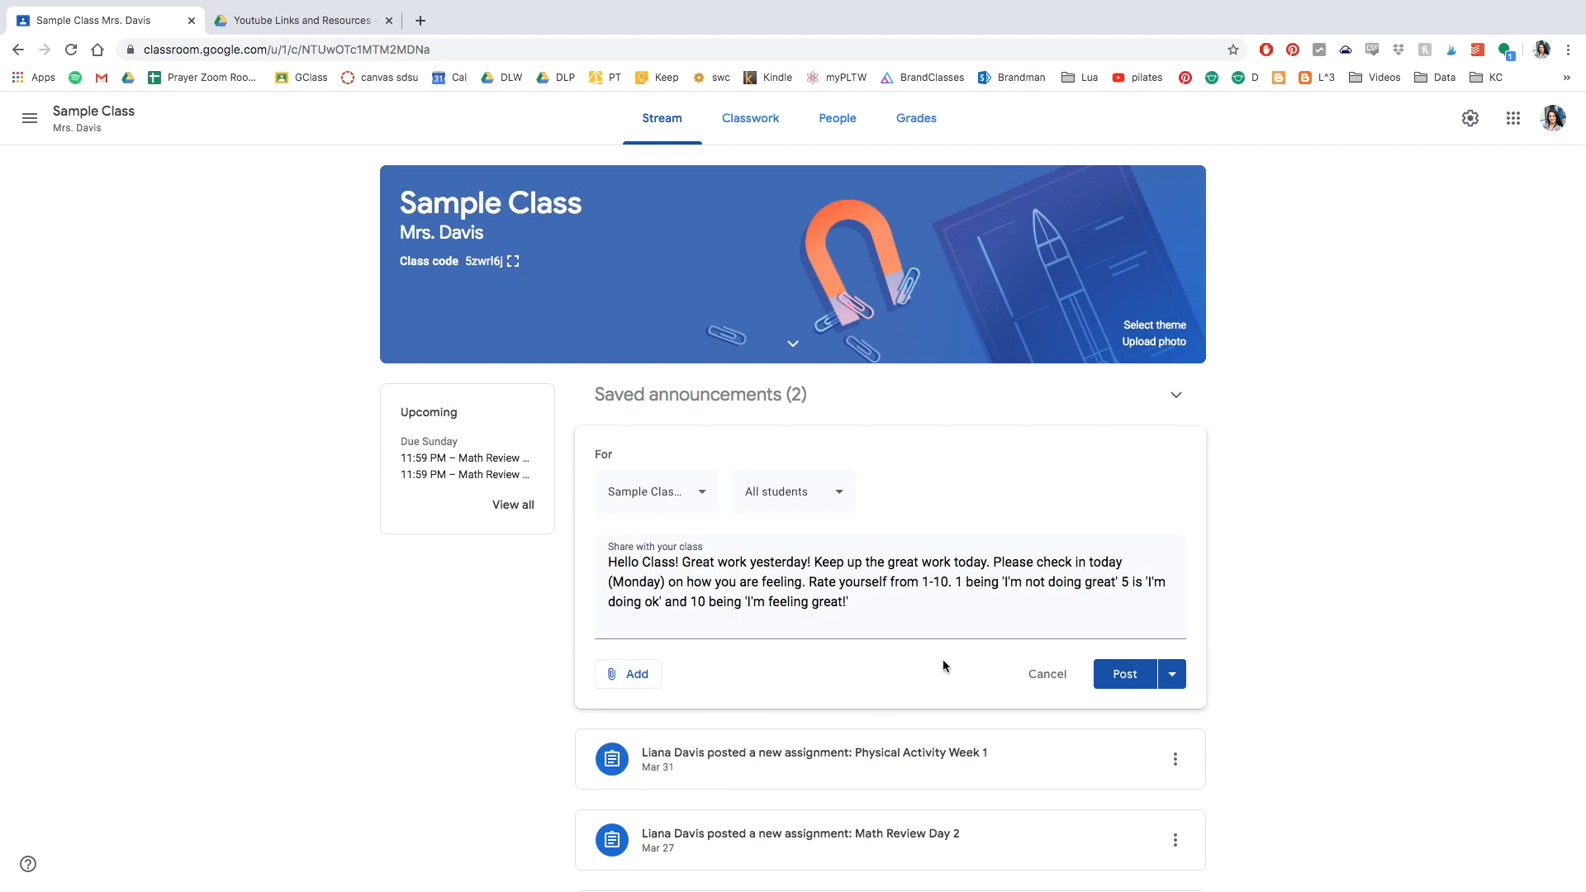
# Schedule the announcement for Apr 13, 2020 at 8:00 AM.
pyautogui.click(1173, 678)
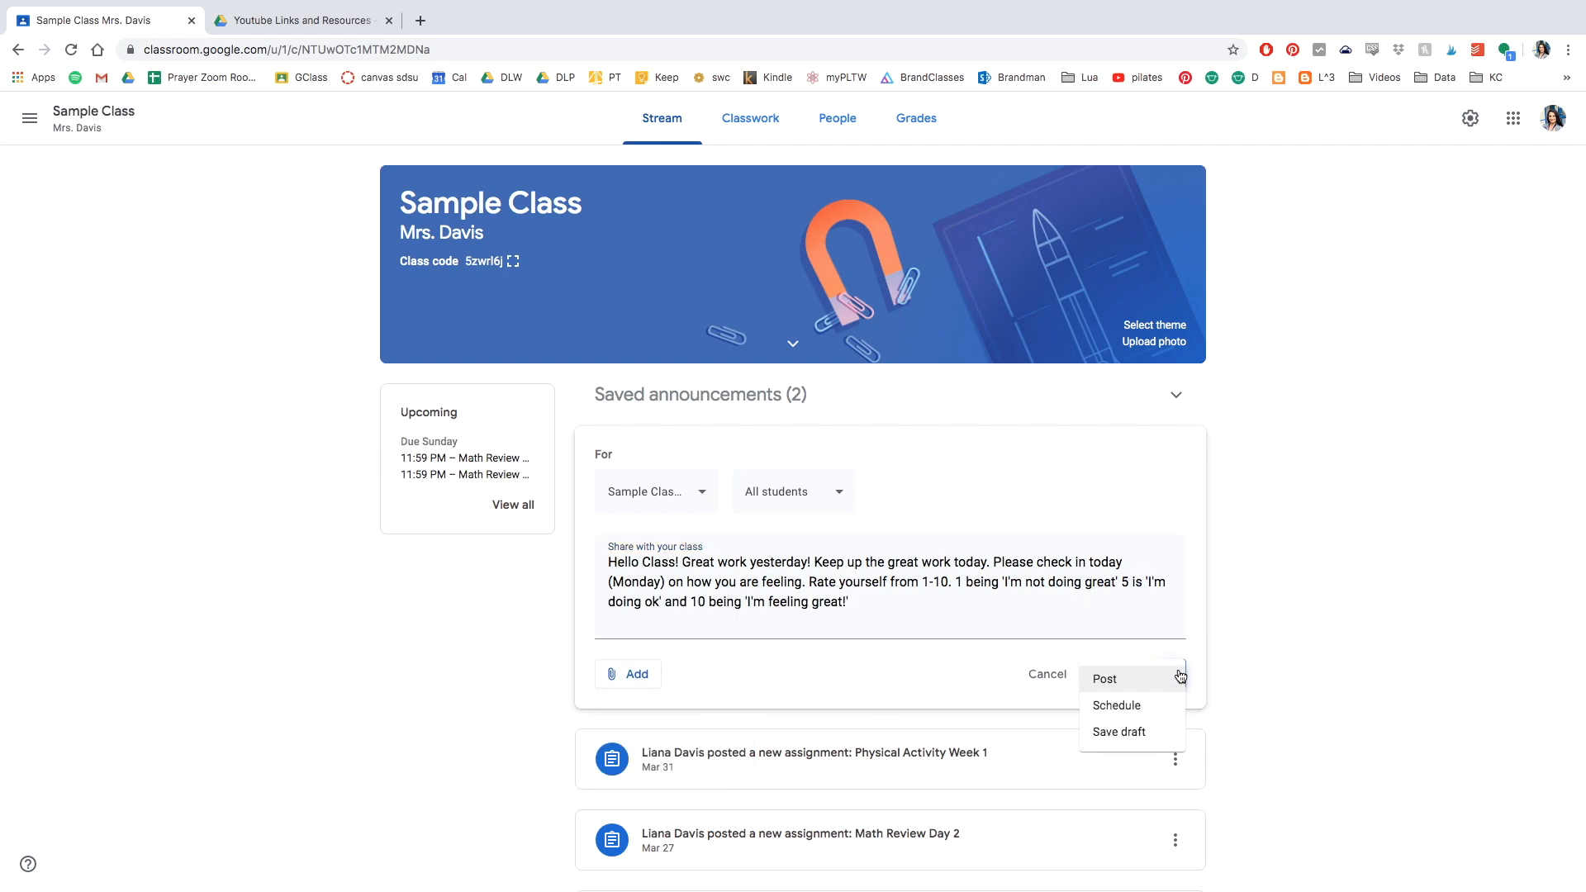
pyautogui.click(1131, 704)
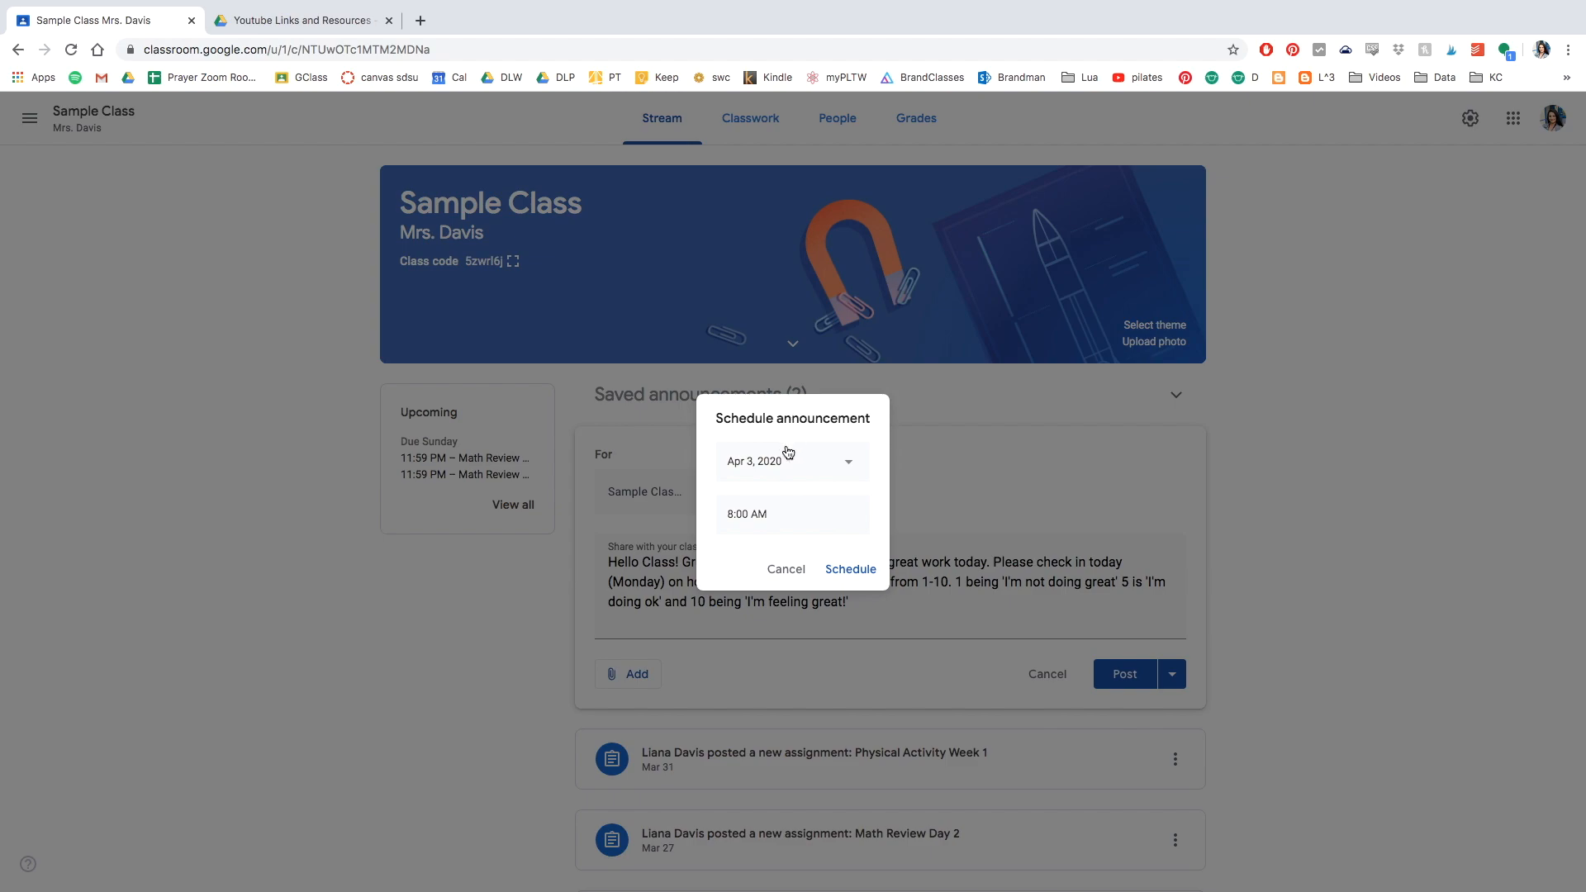
pyautogui.click(850, 463)
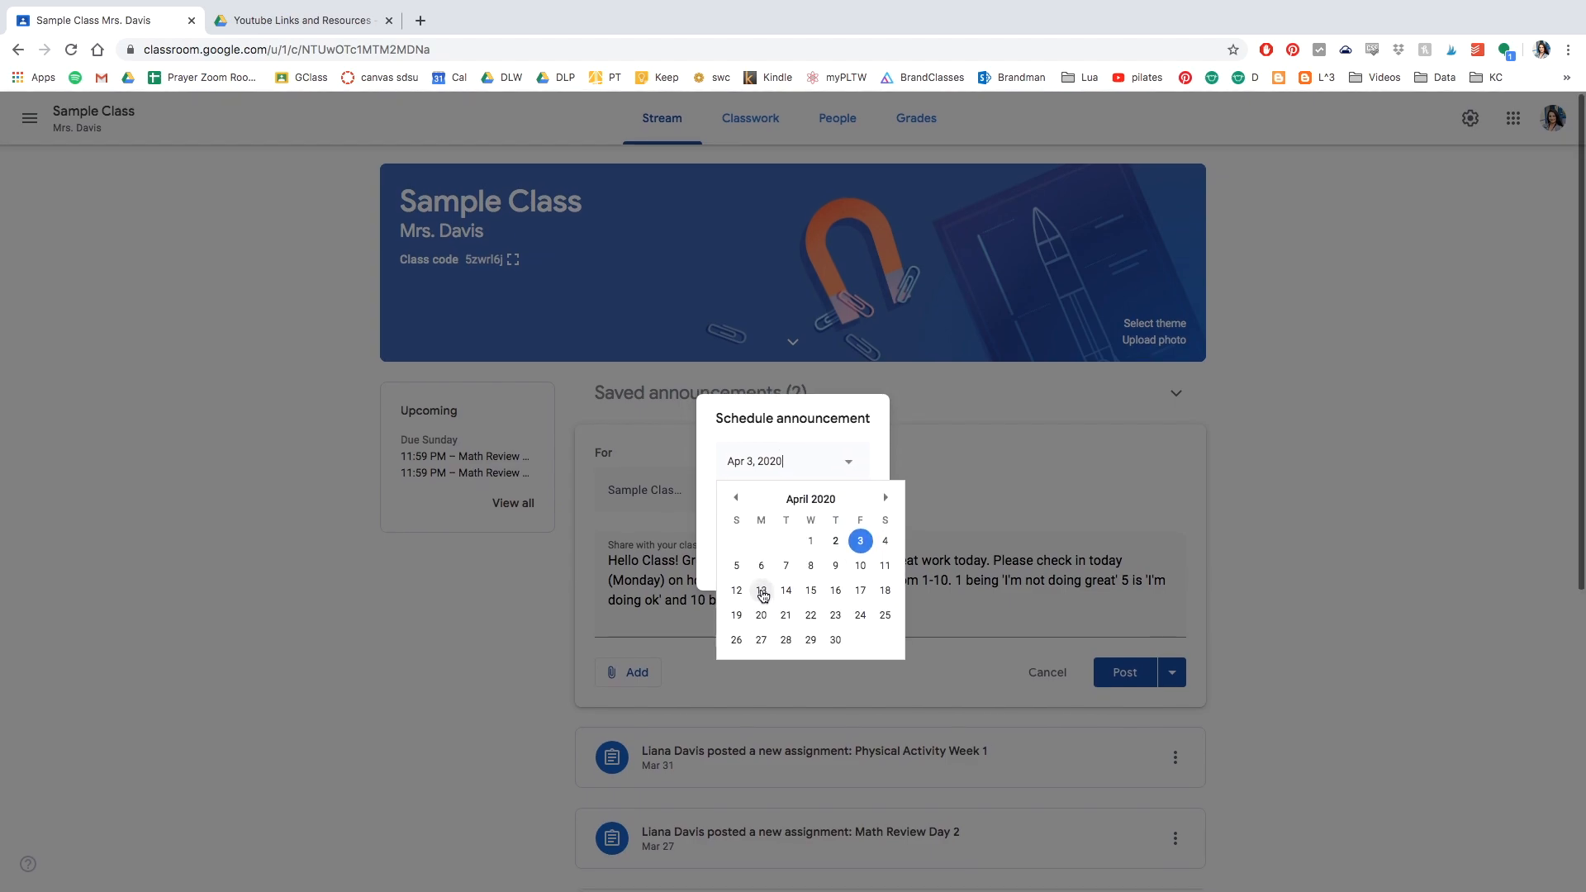
pyautogui.click(761, 591)
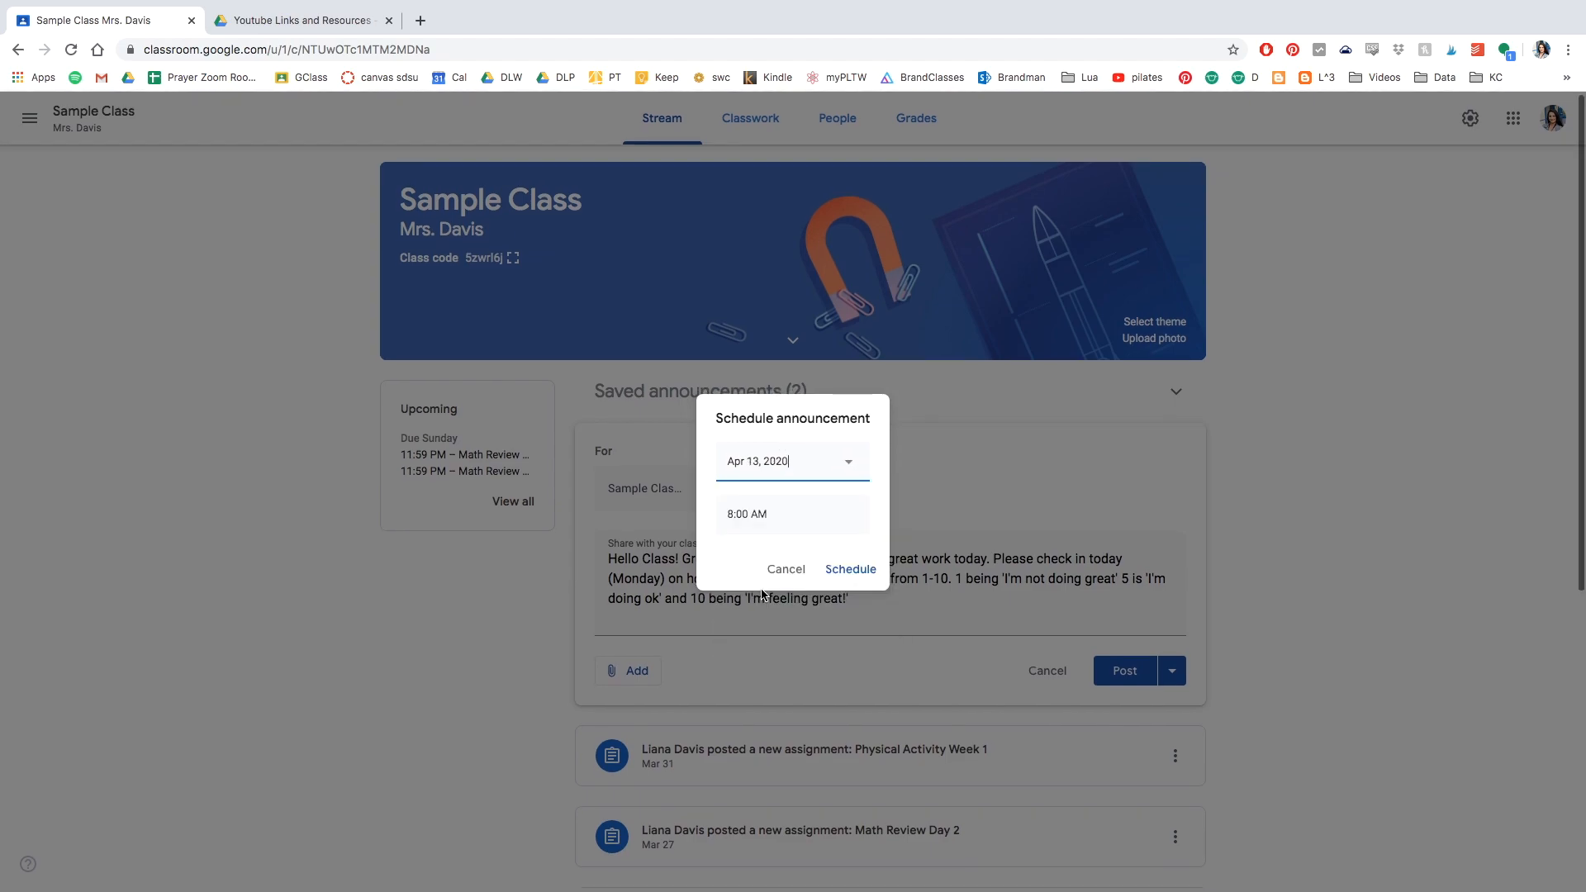
pyautogui.click(731, 515)
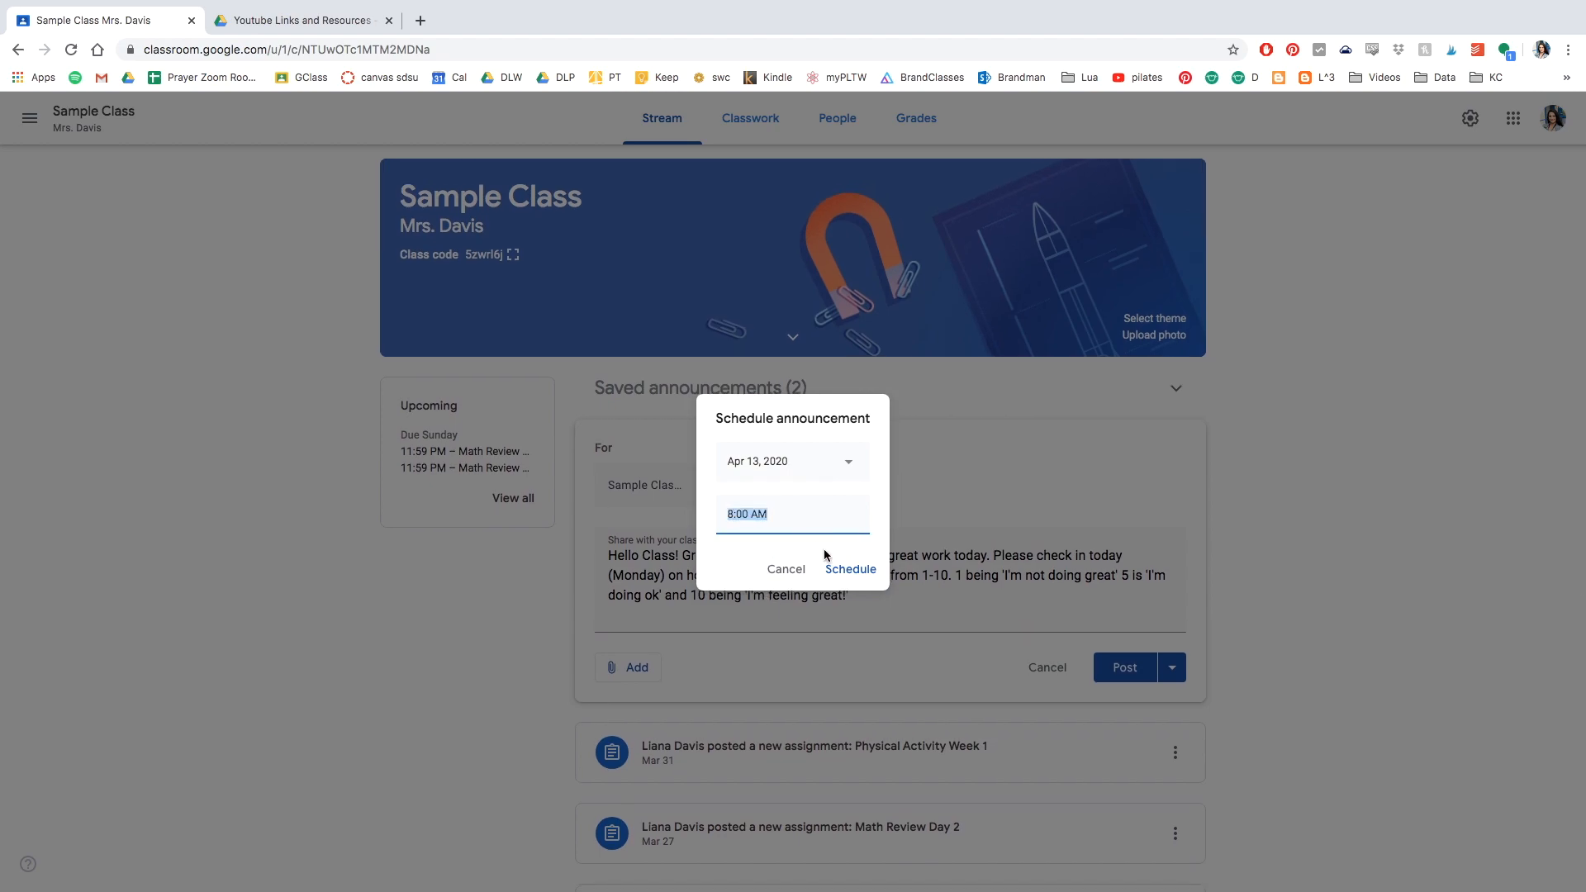
pyautogui.click(851, 568)
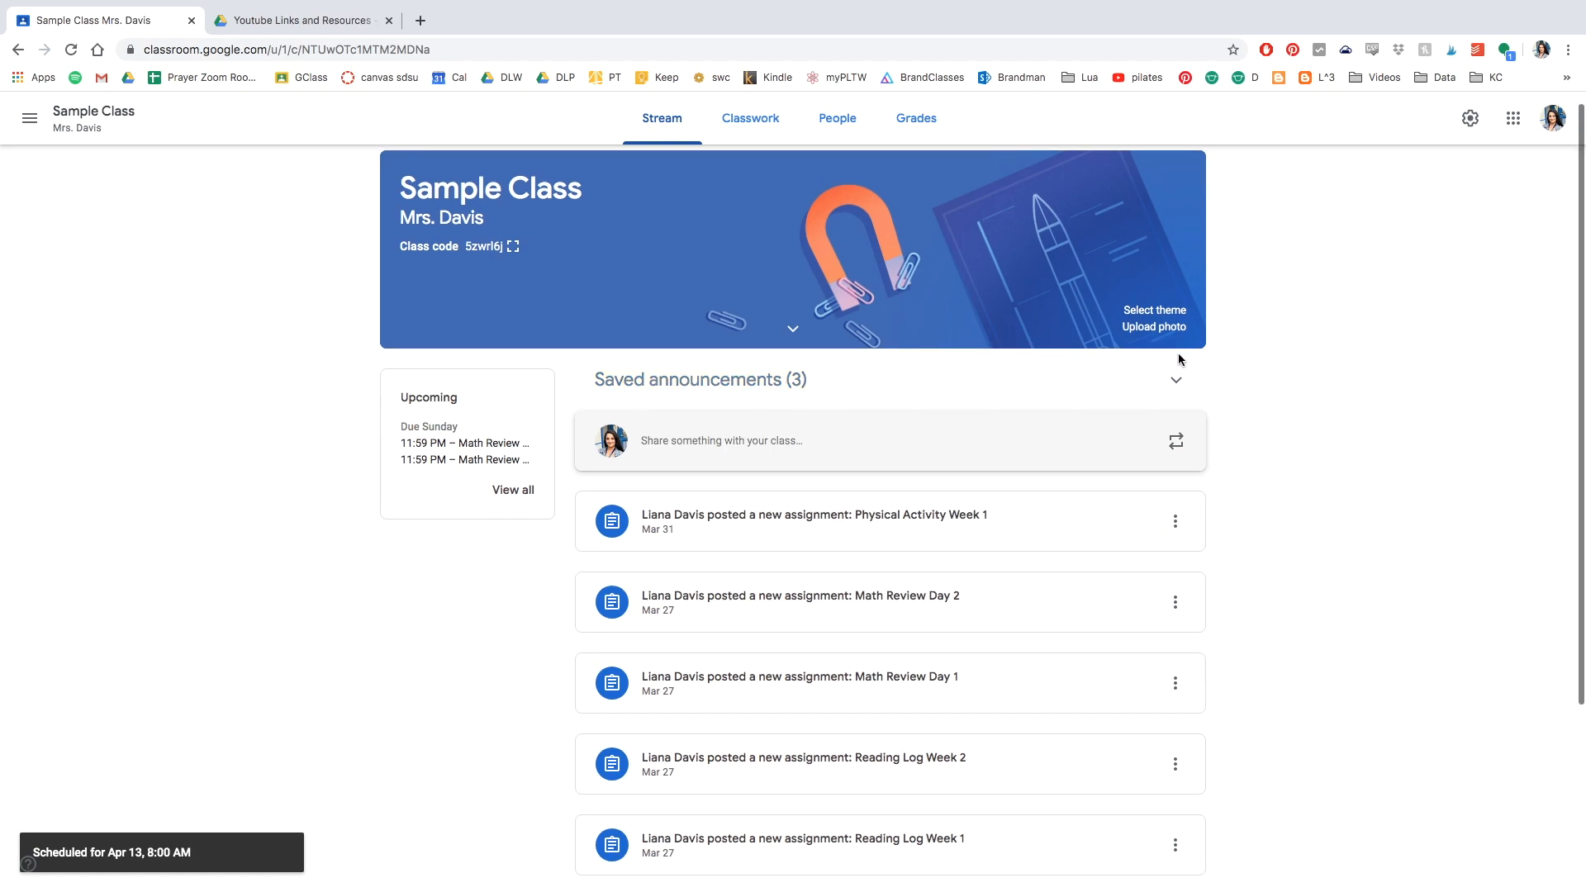
# Show all saved announcements, review the one scheduled for Apr 13, and close it without changes.
pyautogui.click(1173, 379)
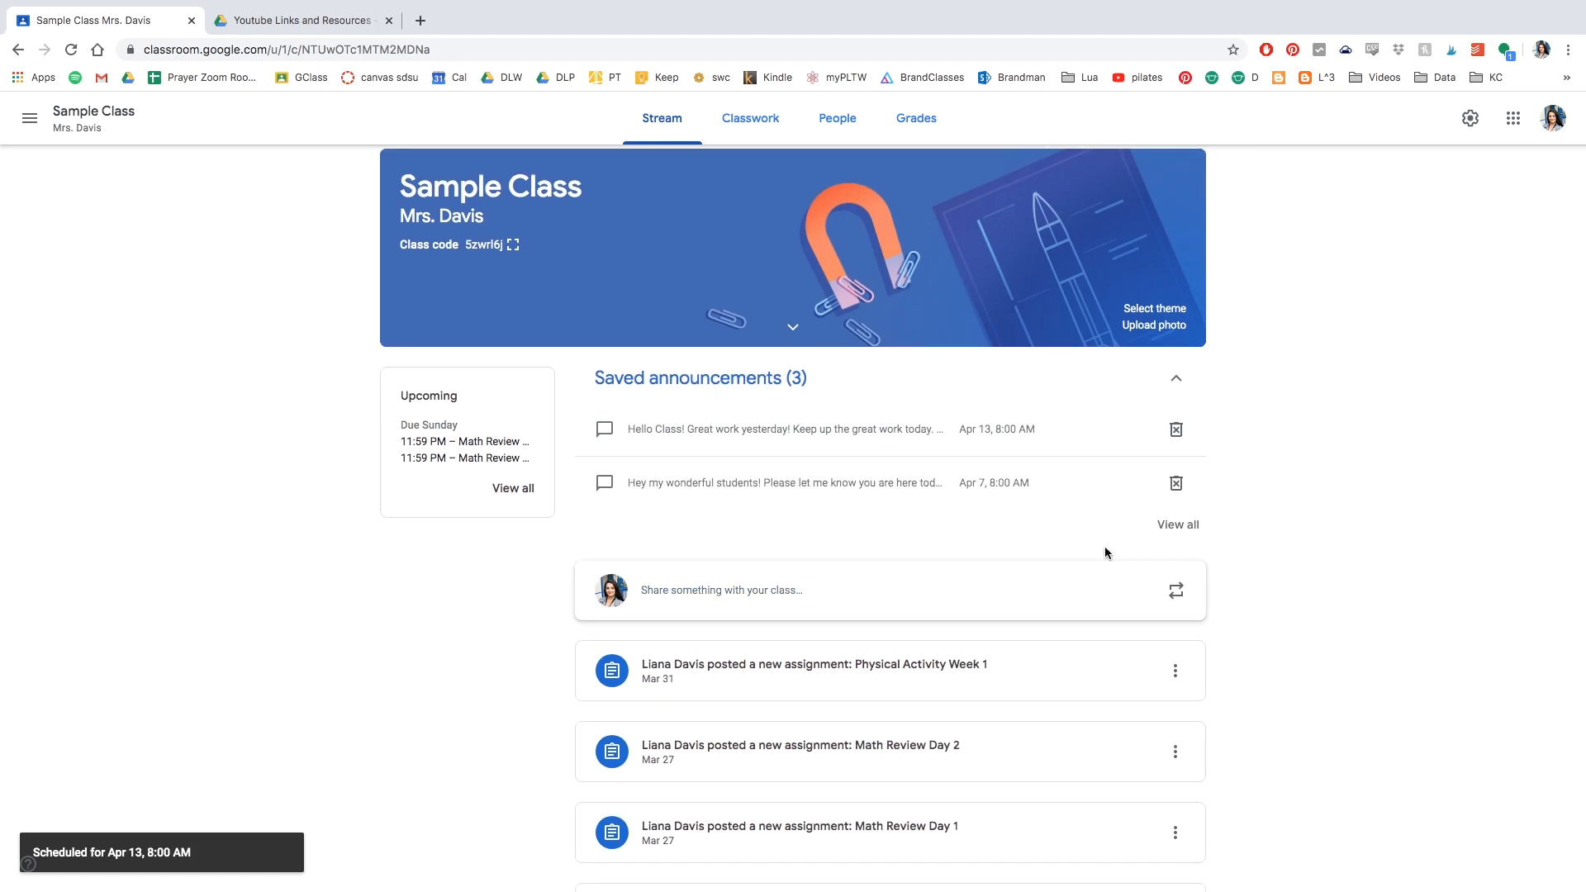
pyautogui.click(1174, 529)
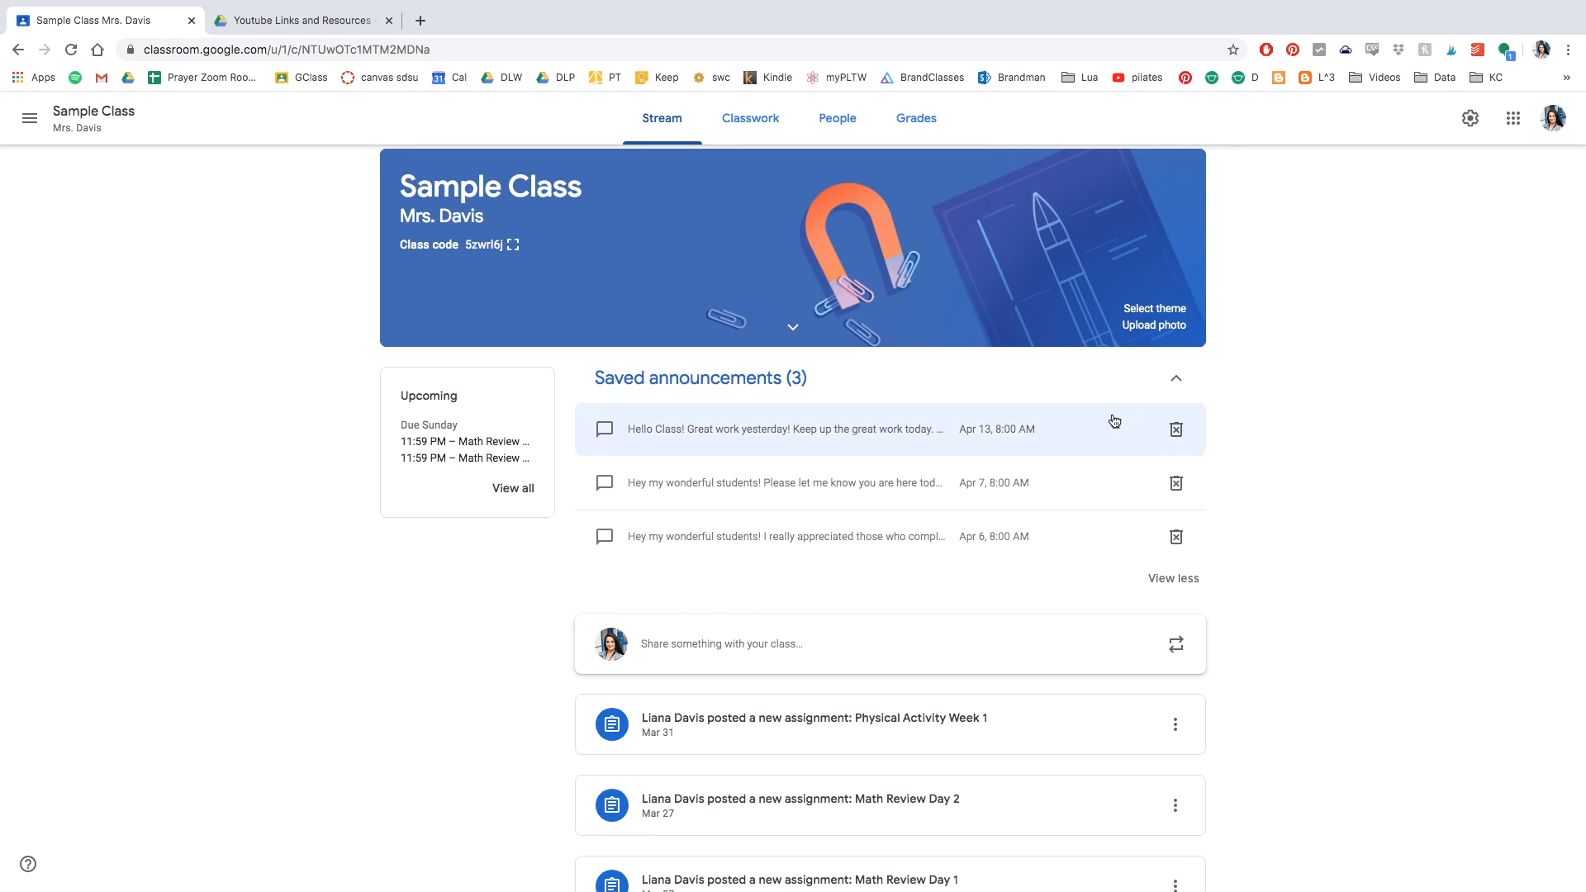
pyautogui.click(844, 430)
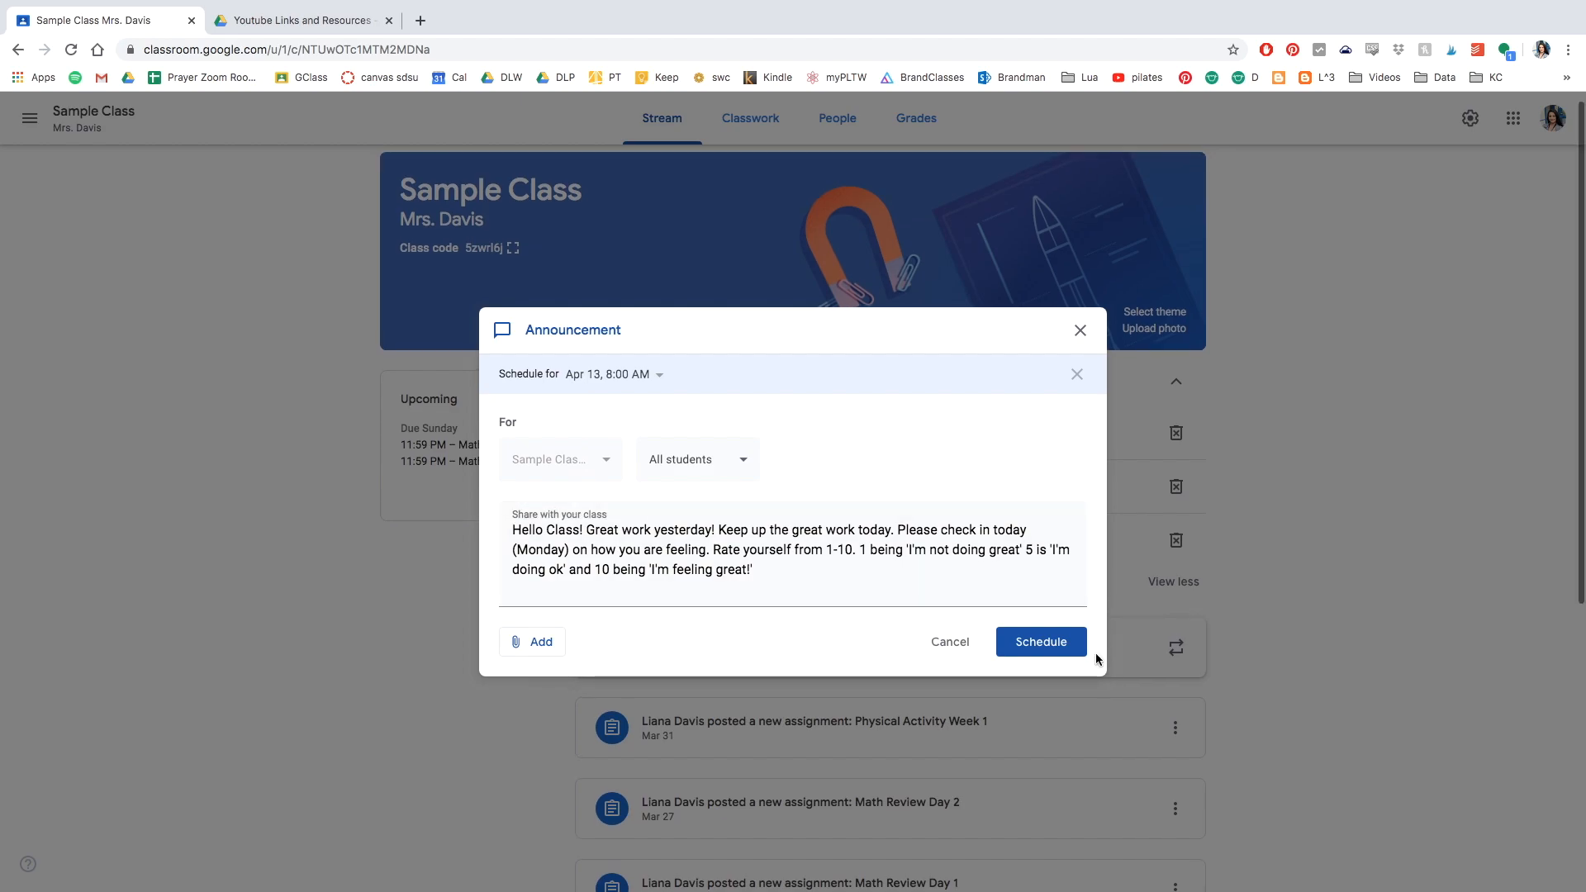
pyautogui.click(1079, 330)
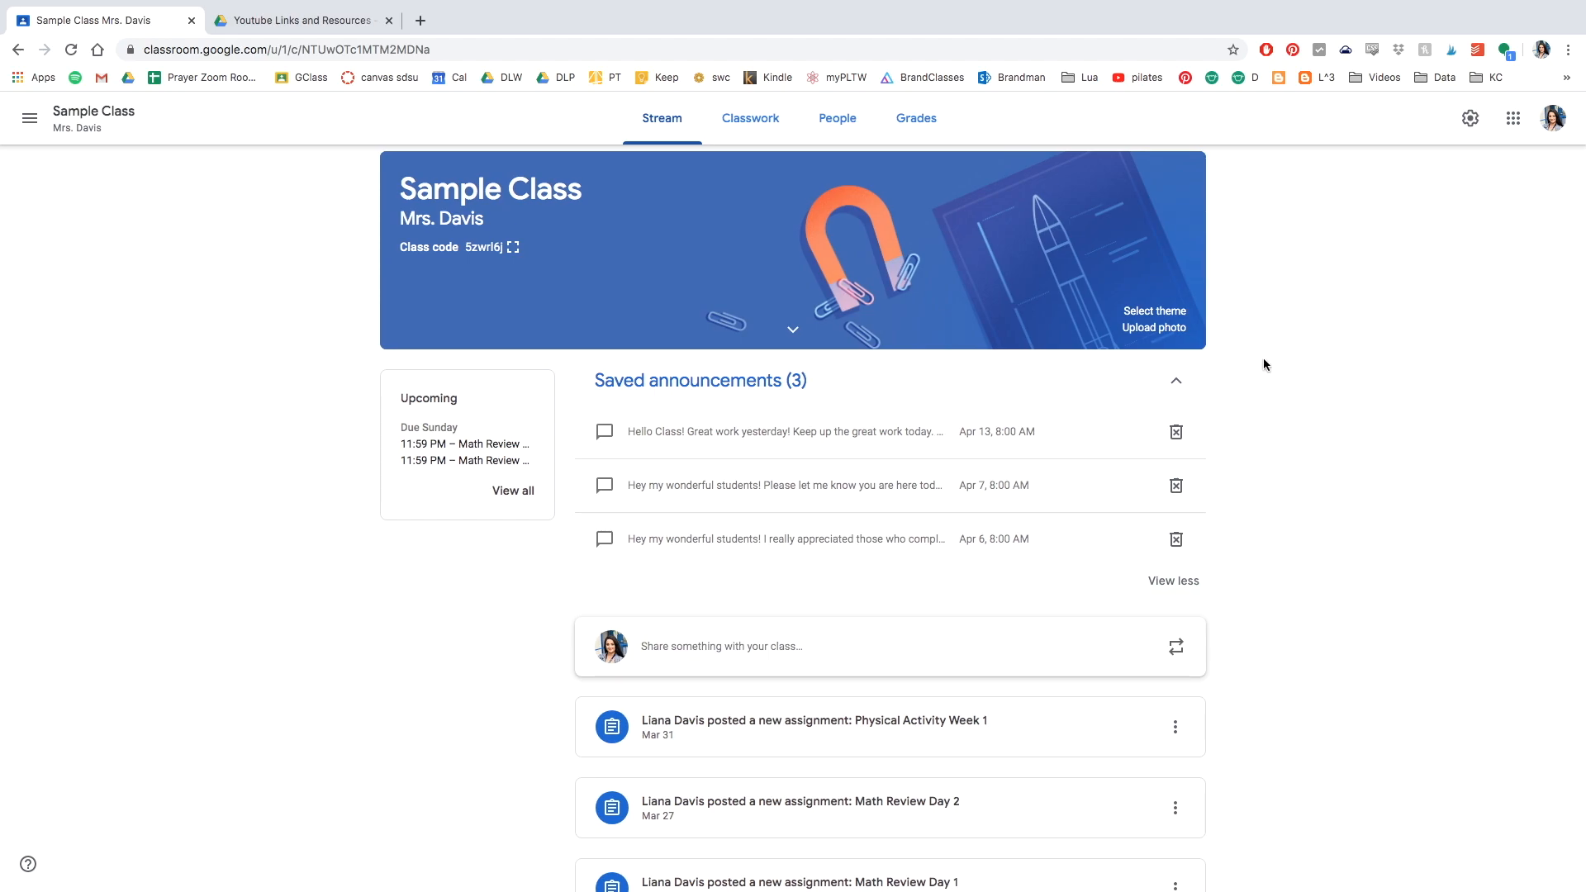
# Add a new topic named "Check Ins" to the classwork.
pyautogui.click(750, 126)
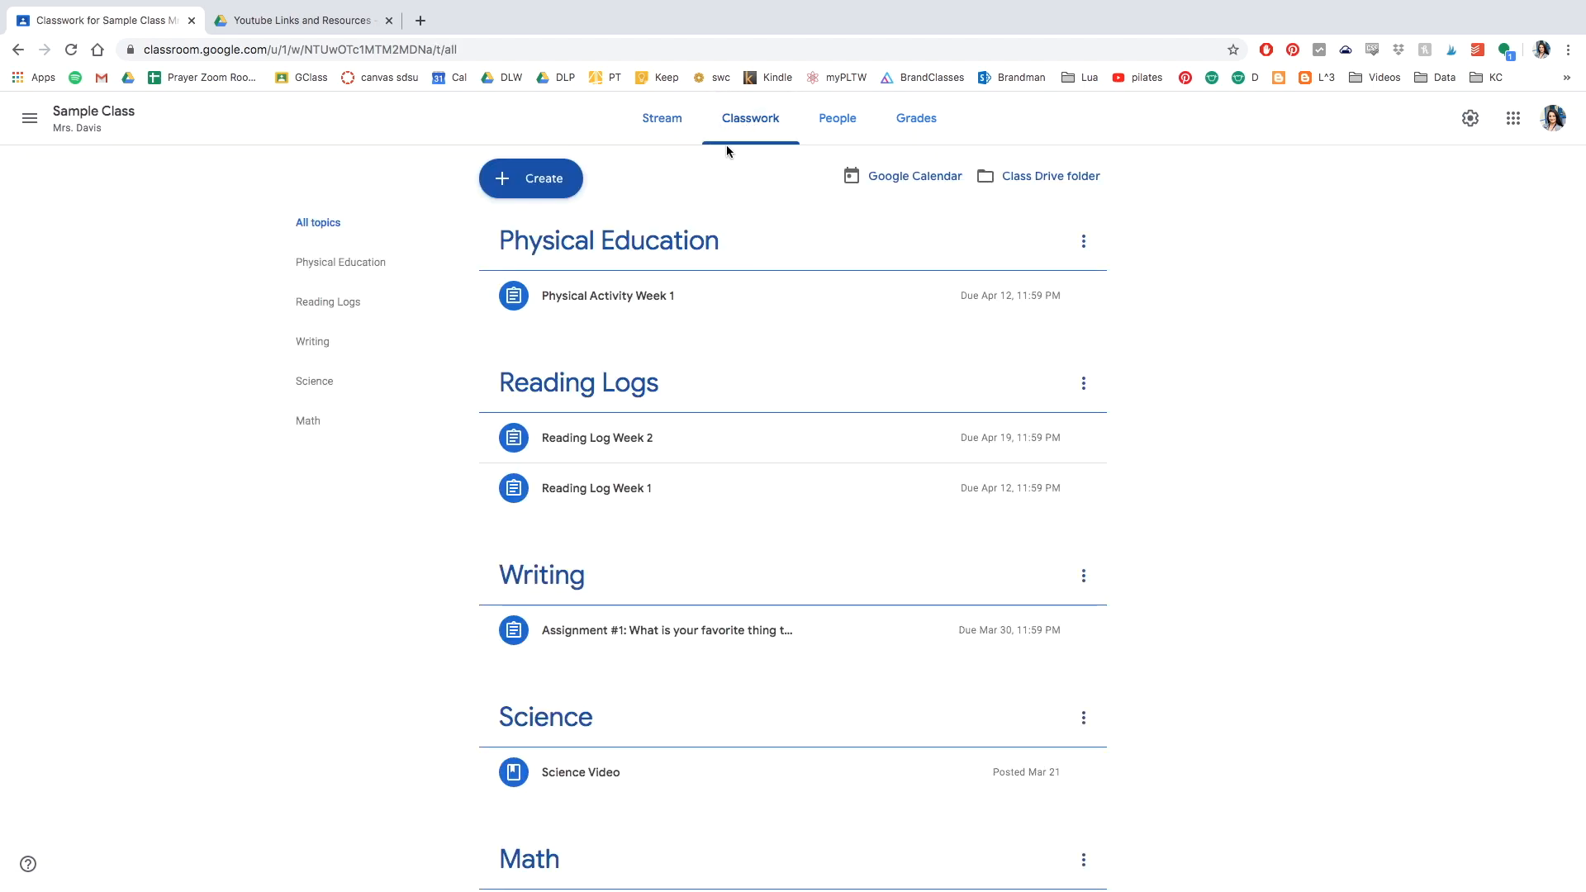
pyautogui.click(531, 179)
pyautogui.click(679, 192)
pyautogui.scroll(-3, 764, 407)
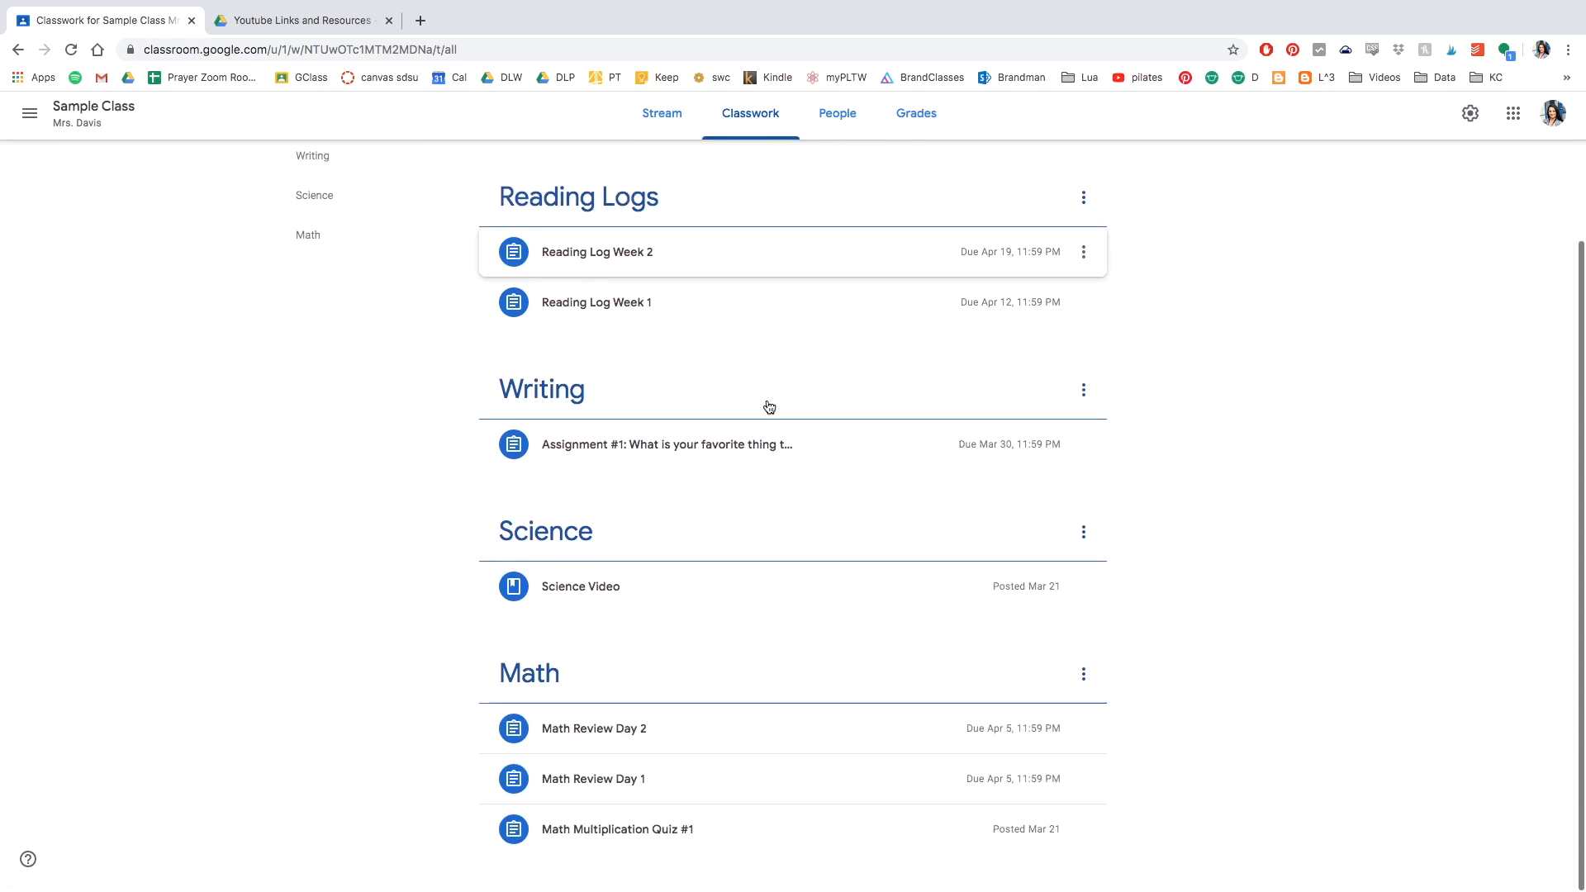
pyautogui.scroll(3, 764, 407)
pyautogui.click(558, 188)
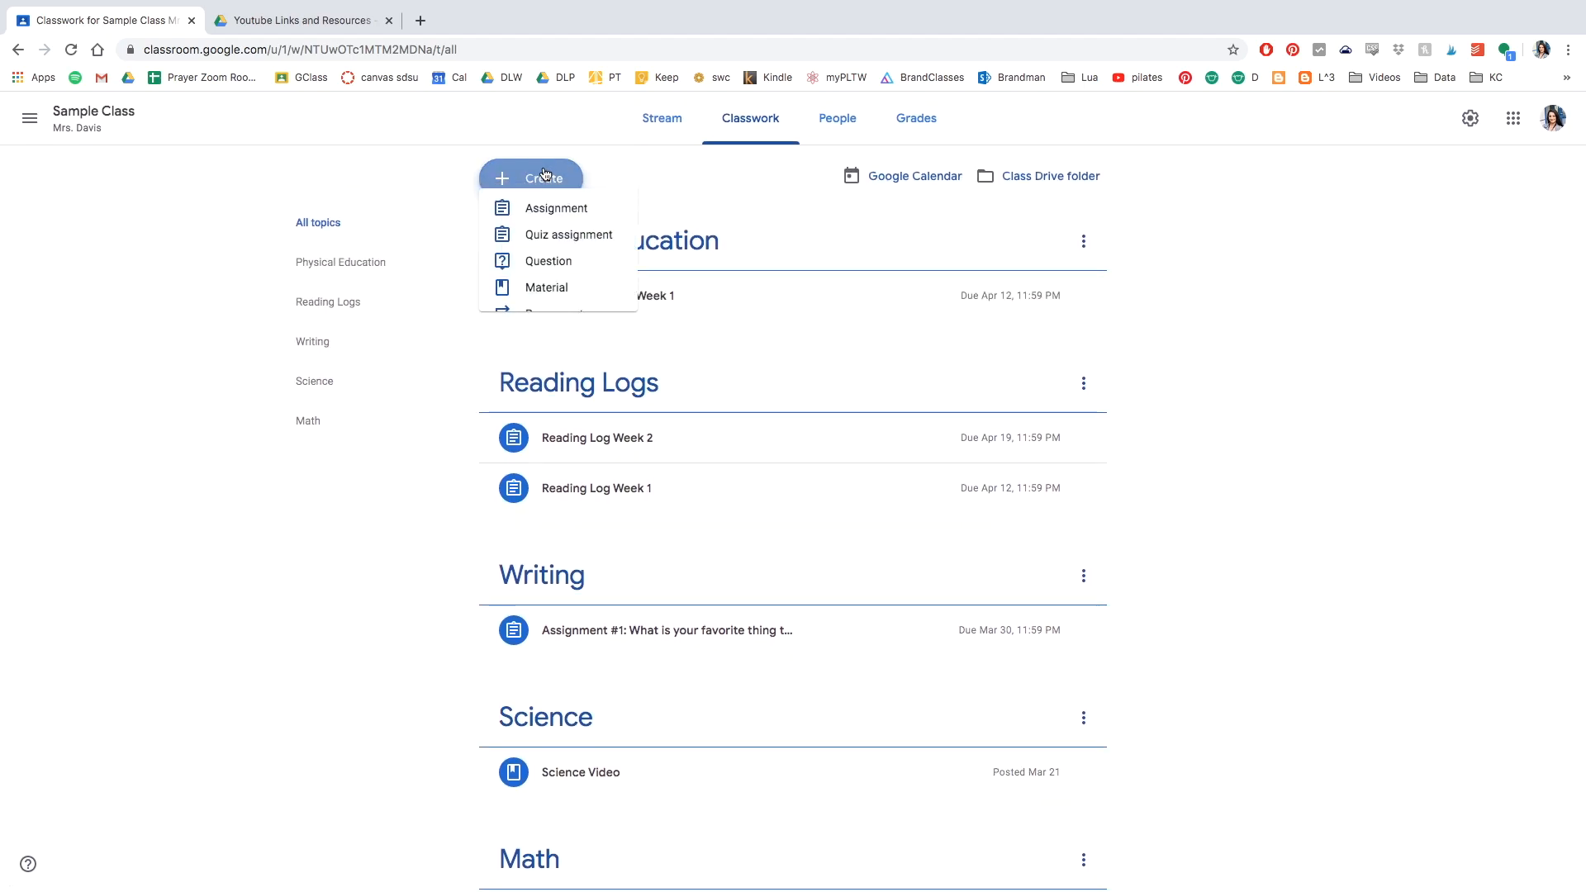
pyautogui.click(538, 372)
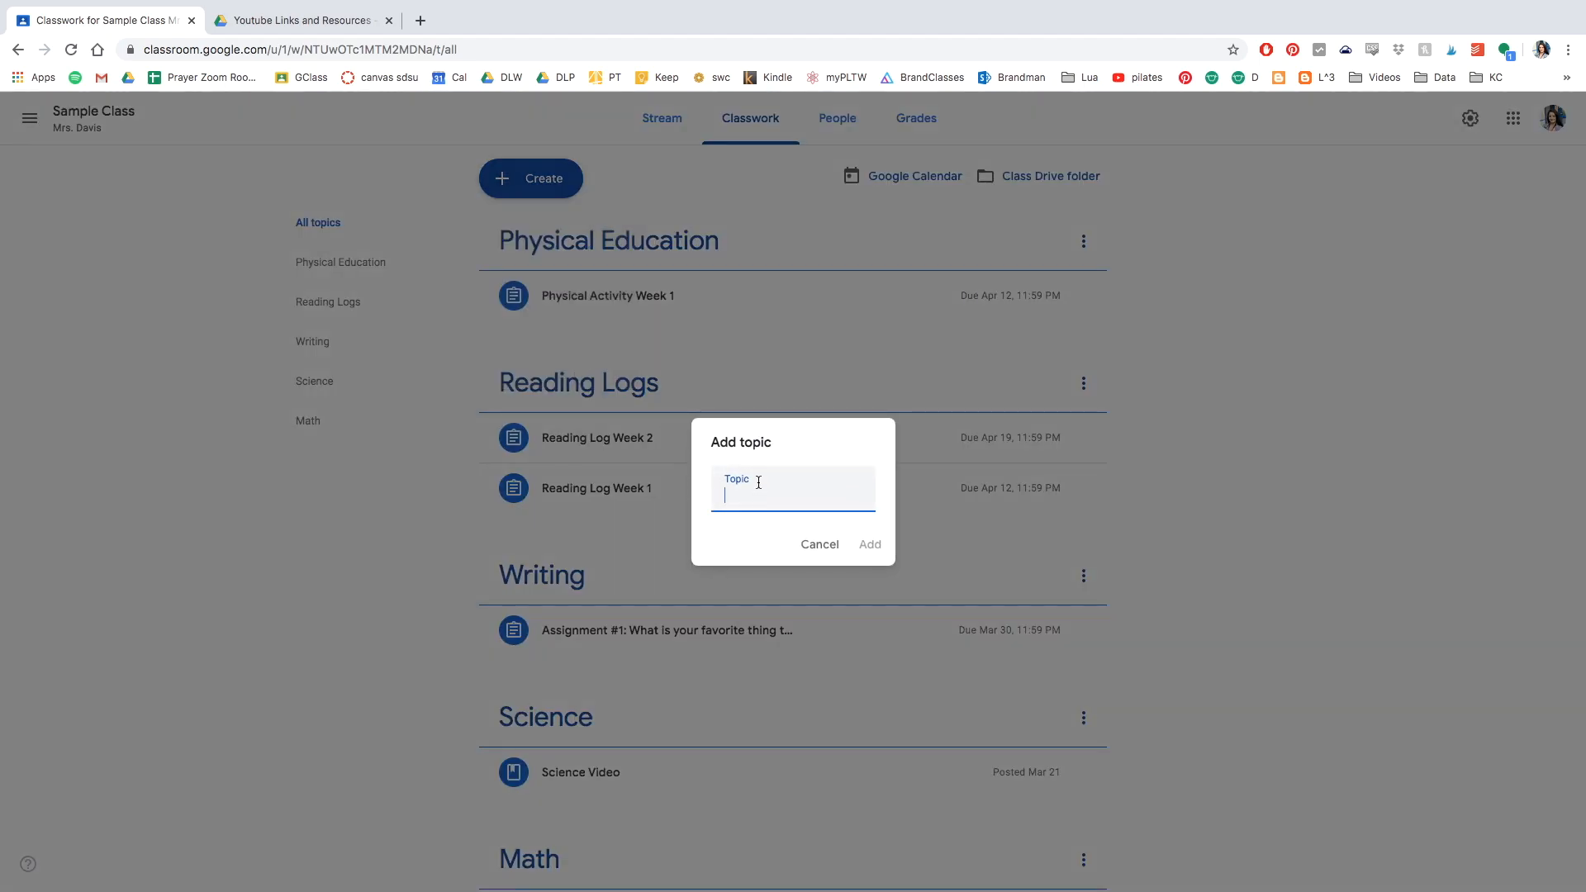
pyautogui.write('Check Ins')
pyautogui.click(870, 543)
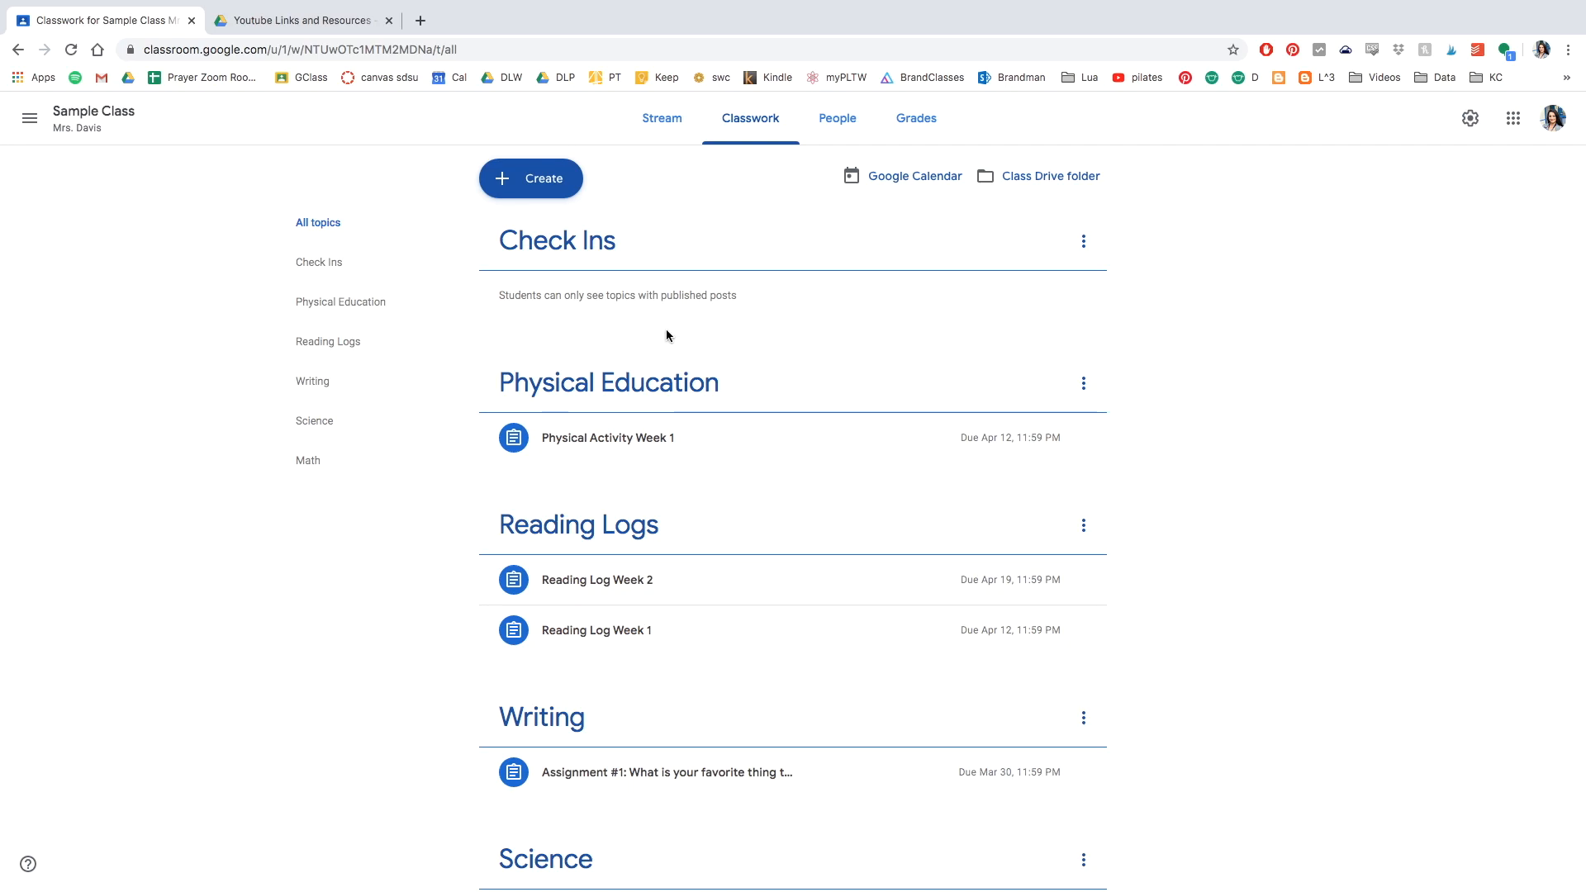
# Create a classwork question titled "Check In 3/20 How are you feeling and/or why?".
pyautogui.click(529, 179)
pyautogui.click(532, 279)
pyautogui.click(283, 197)
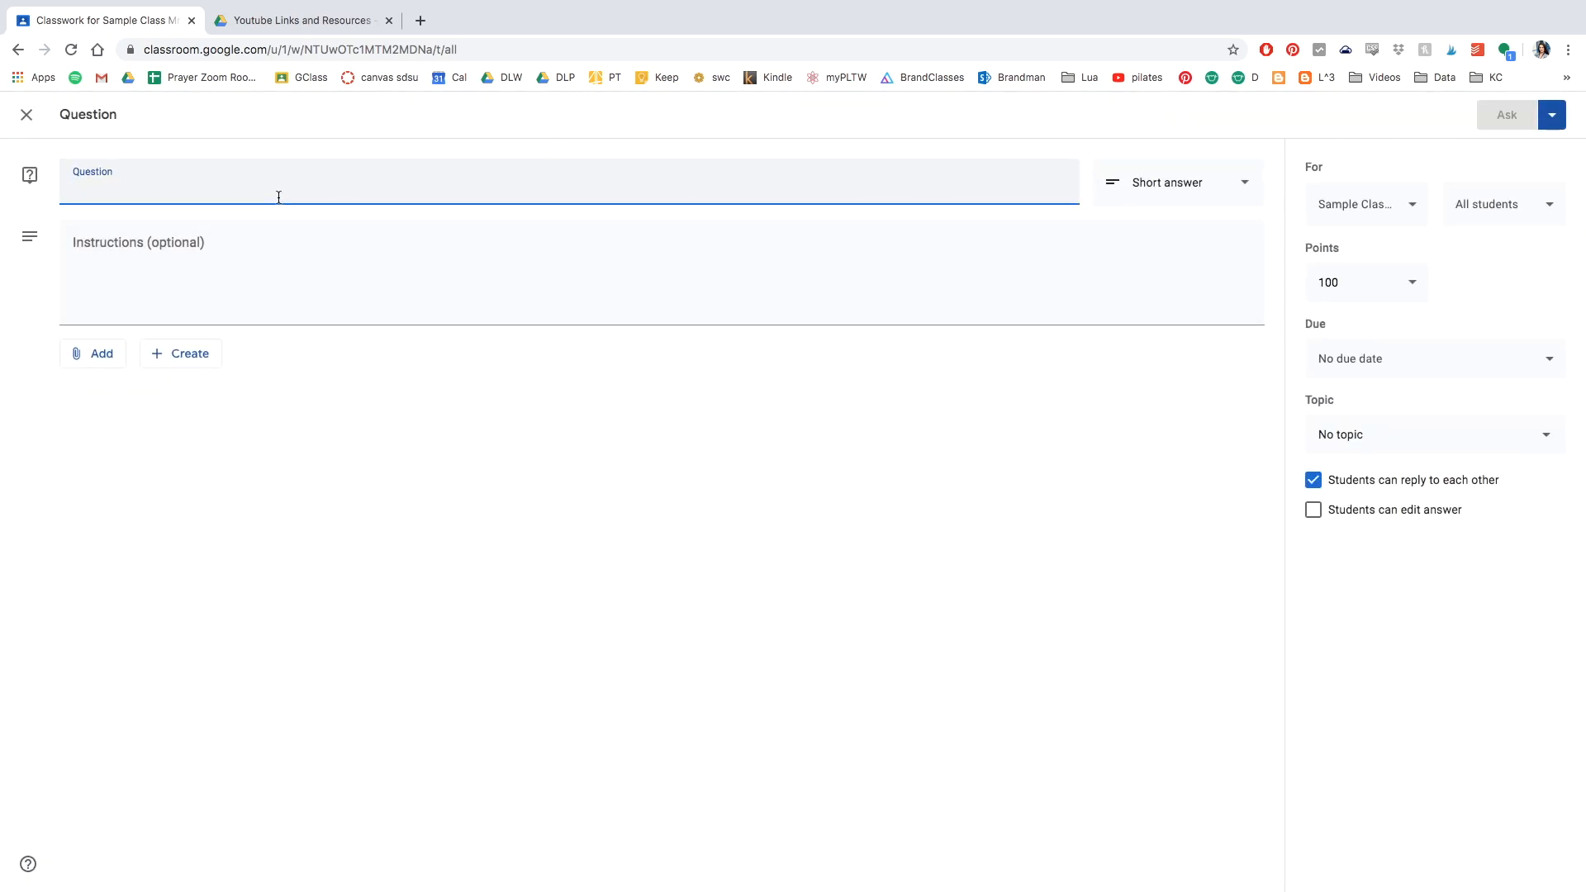
pyautogui.write('Check In 3/20')
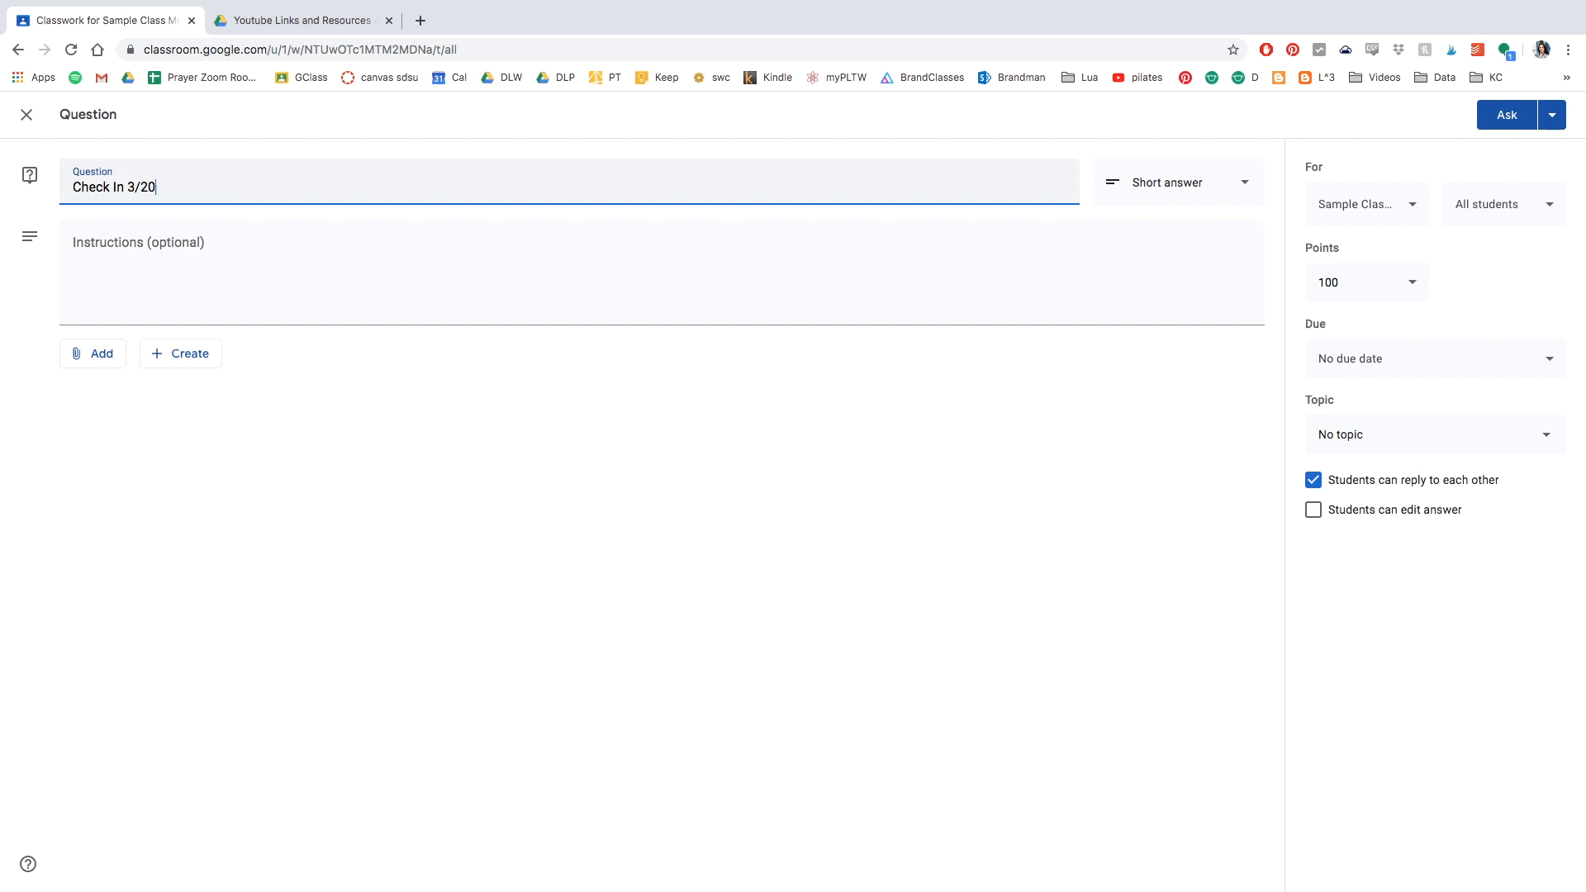
pyautogui.write(' How are you feeling?')
pyautogui.press('BackSpace')
pyautogui.write('and/')
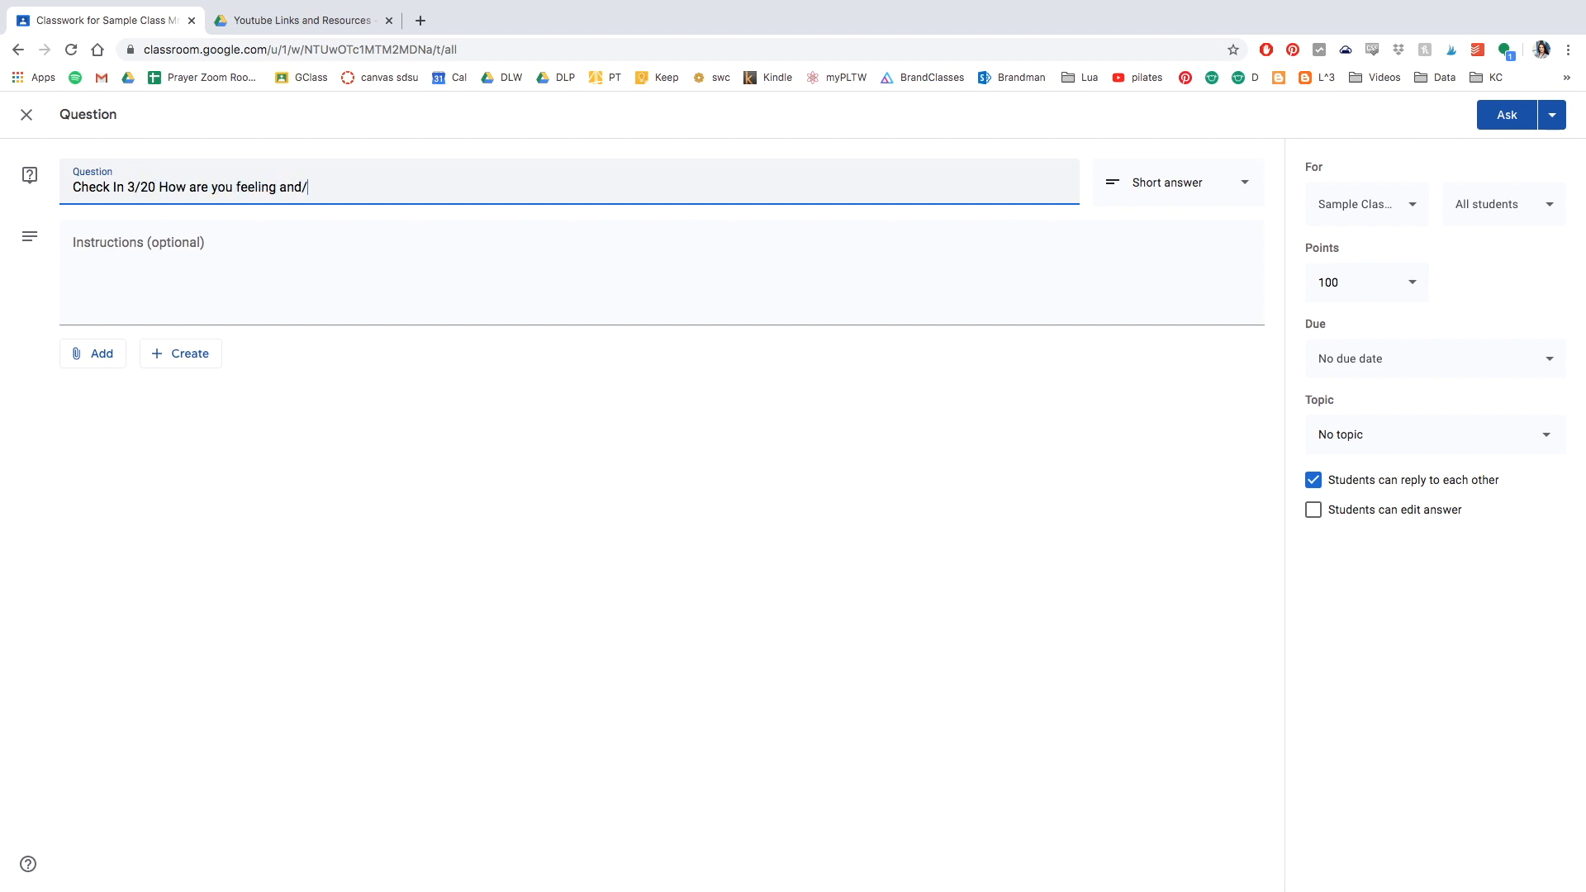
pyautogui.write('or why?')
# Enter the rating scale in the instructions on separate lines: "10- I'm feeling great!", "5- I'm feeling ok." and "1- I'm not feeling great.".
pyautogui.click(207, 244)
pyautogui.write("10- I'm feeling great!")
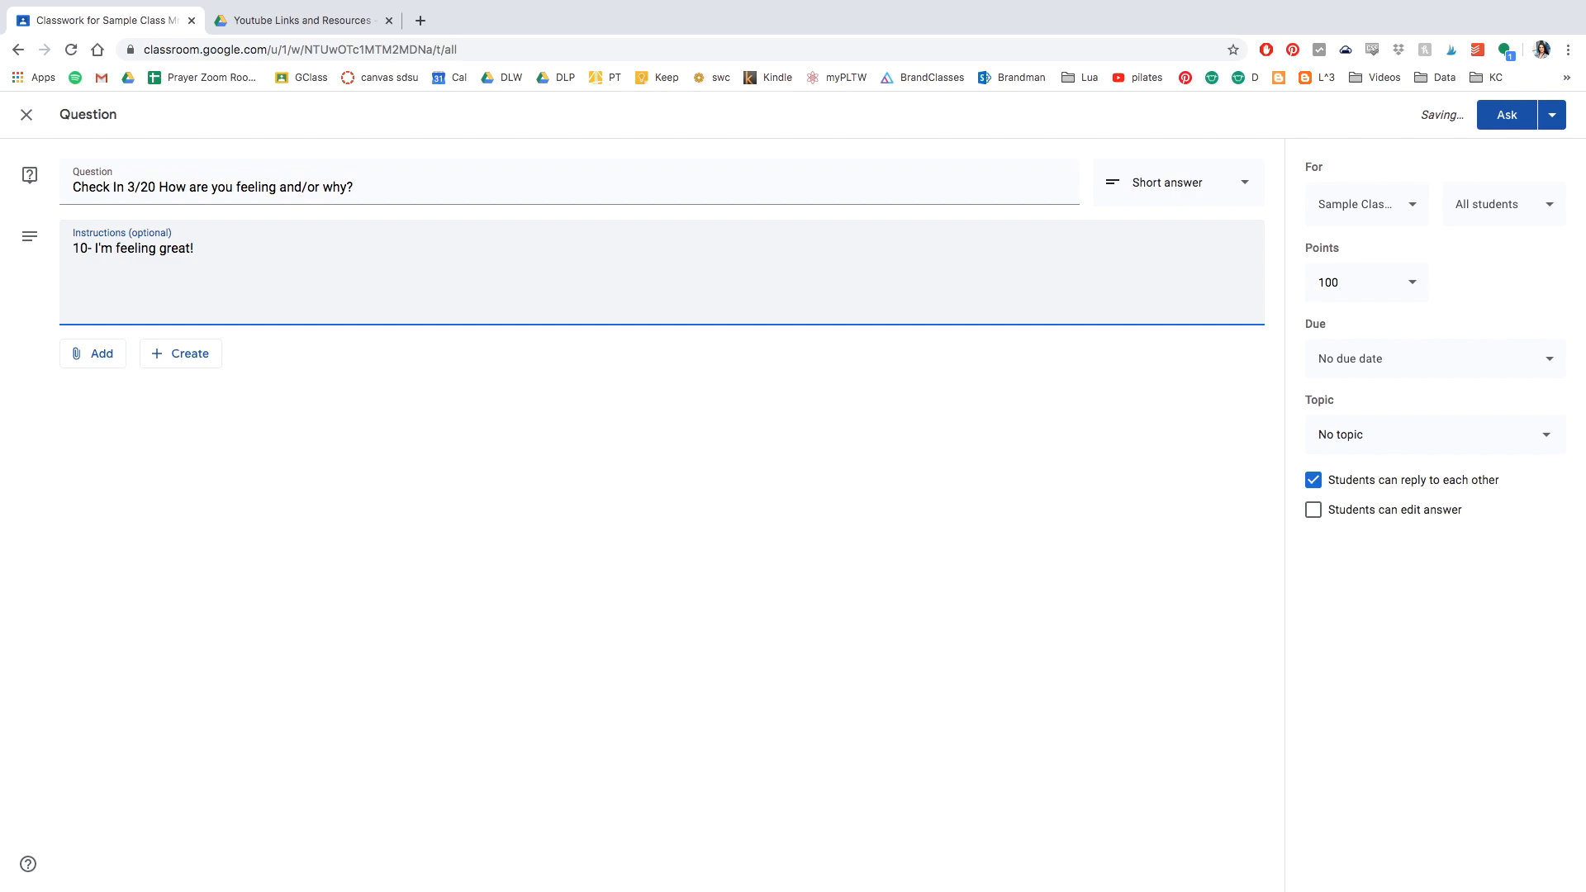
pyautogui.press('Return')
pyautogui.write("5- I'm feeling ok.")
pyautogui.press('Return')
pyautogui.write("1- I'm not feeling great.")
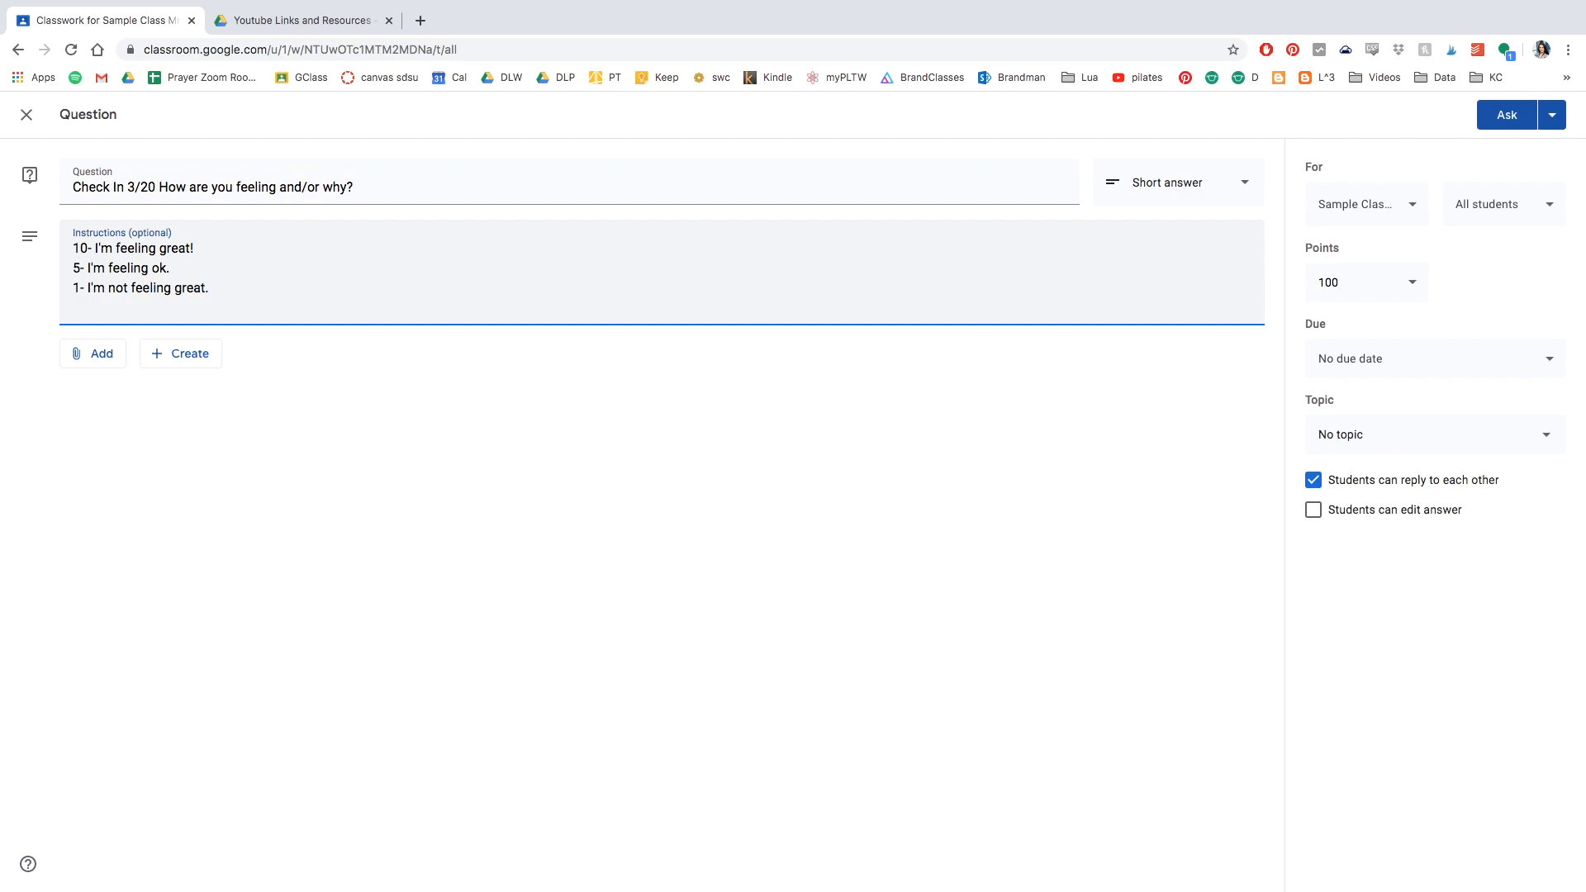
# Below the scale, add "You need to check in with a number, but you can also explain why if you would like.".
pyautogui.press('Return')
pyautogui.write('You can')
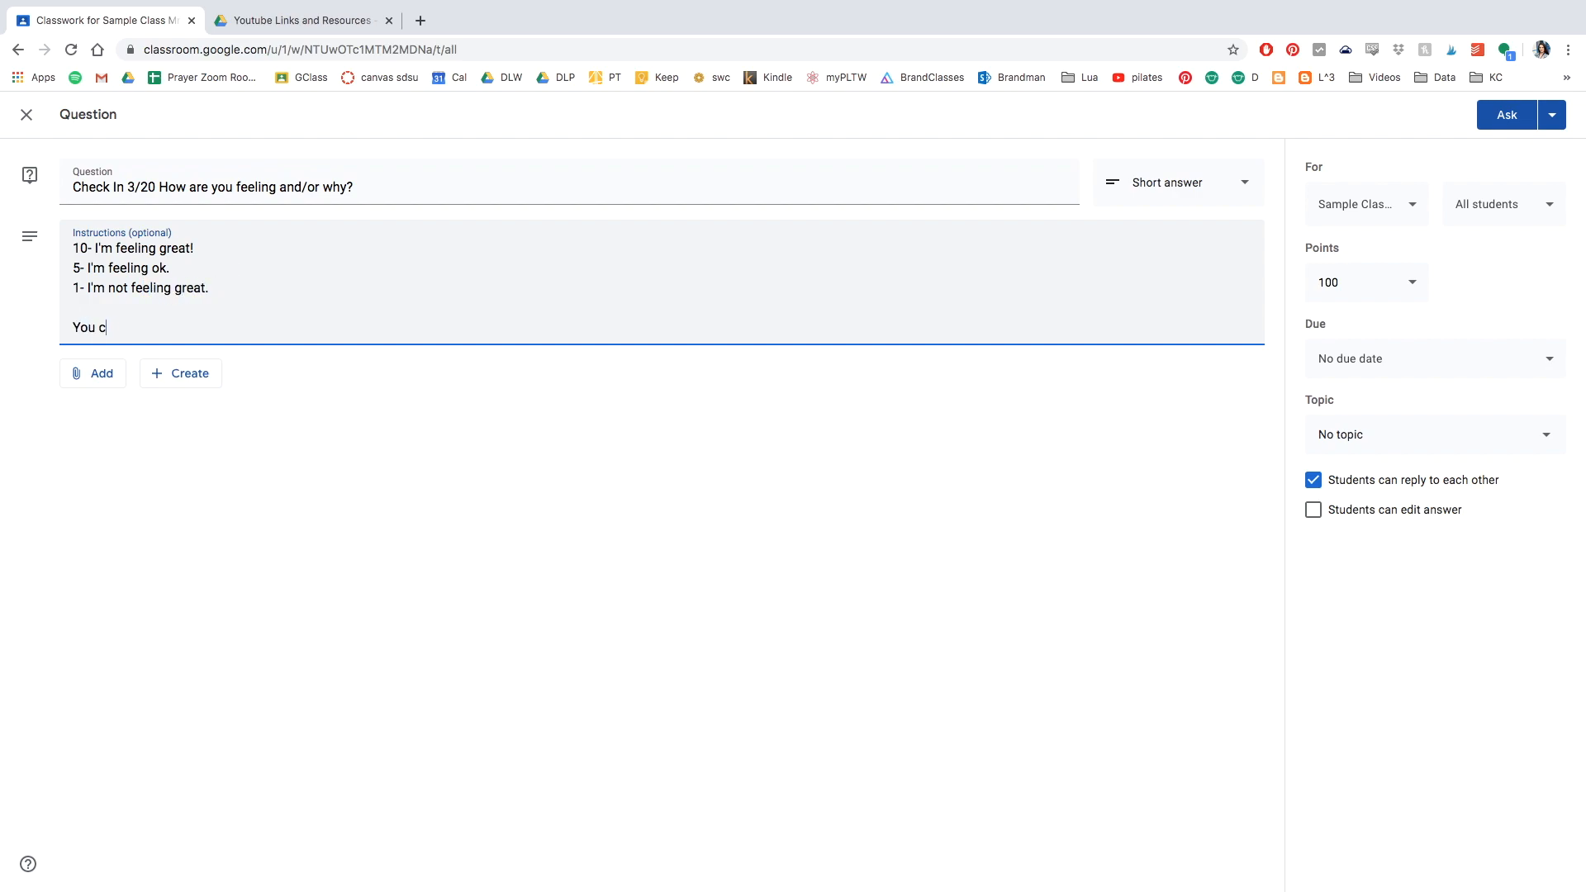
pyautogui.press('BackSpace')
pyautogui.press('BackSpace')
pyautogui.press('BackSpace')
pyautogui.write('need to check in with a number, but you can also tel')
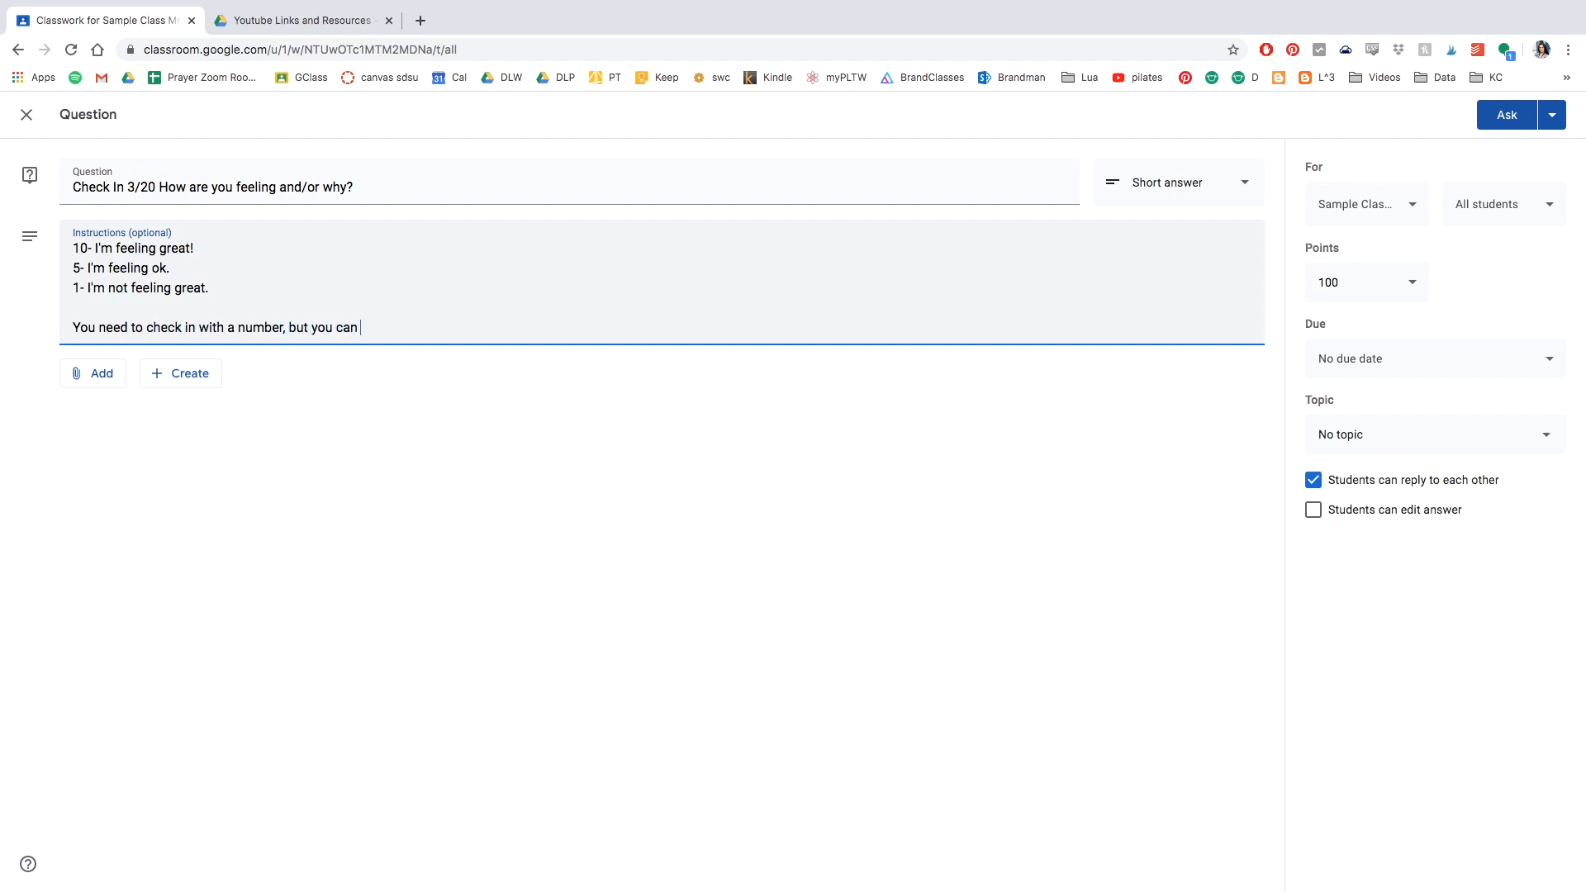
pyautogui.press('BackSpace')
pyautogui.press('BackSpace')
pyautogui.press('BackSpace')
pyautogui.write('explain why.')
pyautogui.press('BackSpace')
pyautogui.press('BackSpace')
pyautogui.write('if you would like.')
# Set the question's due date to Monday, Apr 13, 2020.
pyautogui.click(1411, 285)
pyautogui.click(1459, 325)
pyautogui.click(1553, 357)
pyautogui.click(1480, 420)
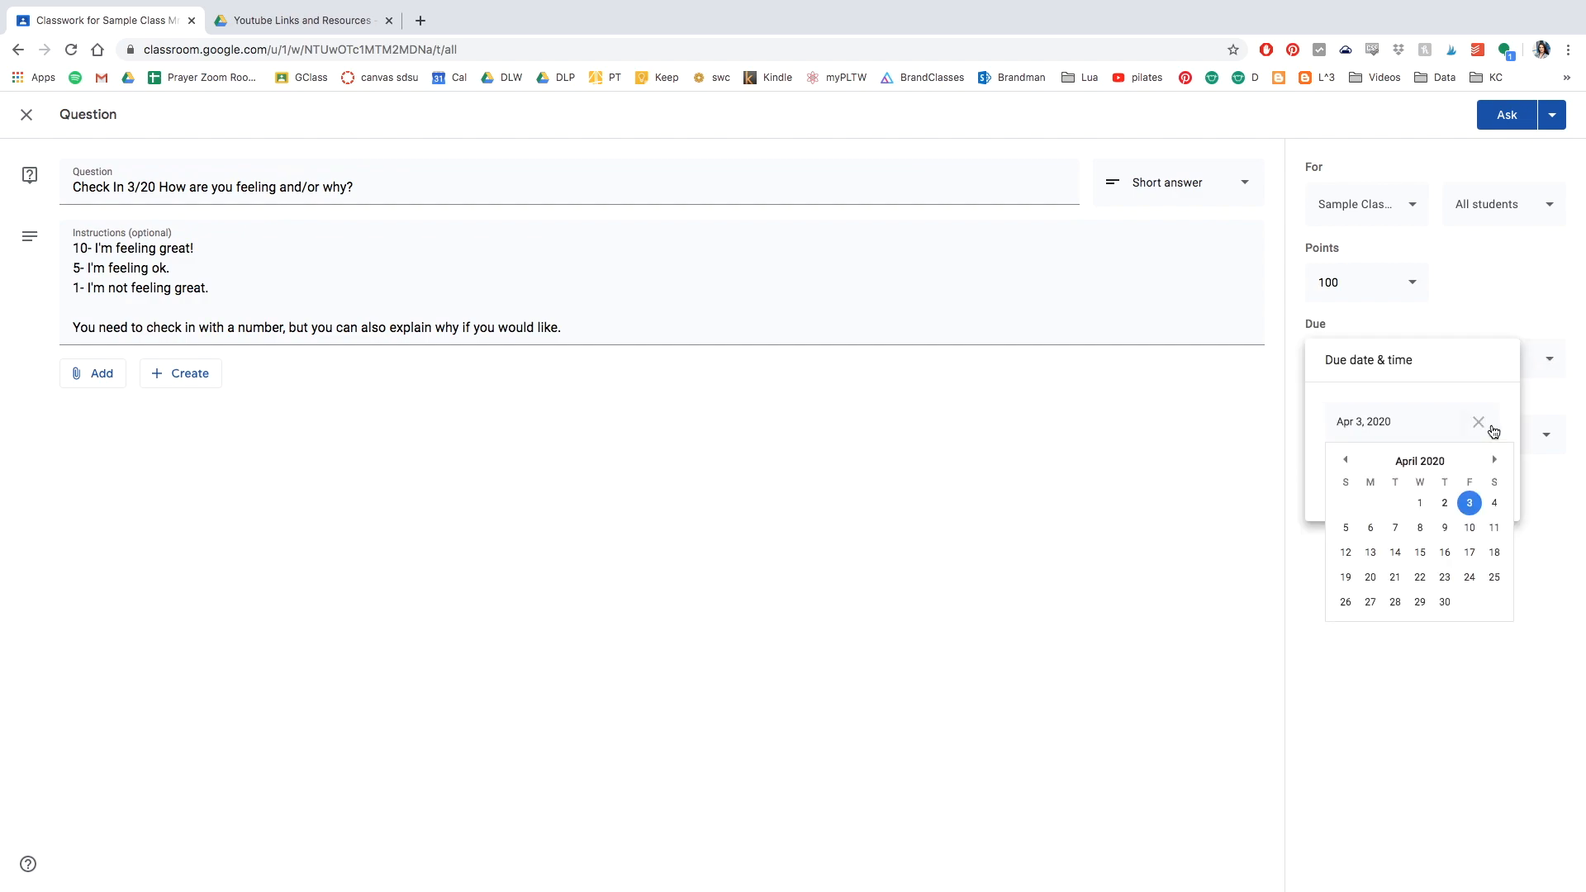
pyautogui.click(1372, 551)
pyautogui.click(1377, 474)
pyautogui.click(1488, 289)
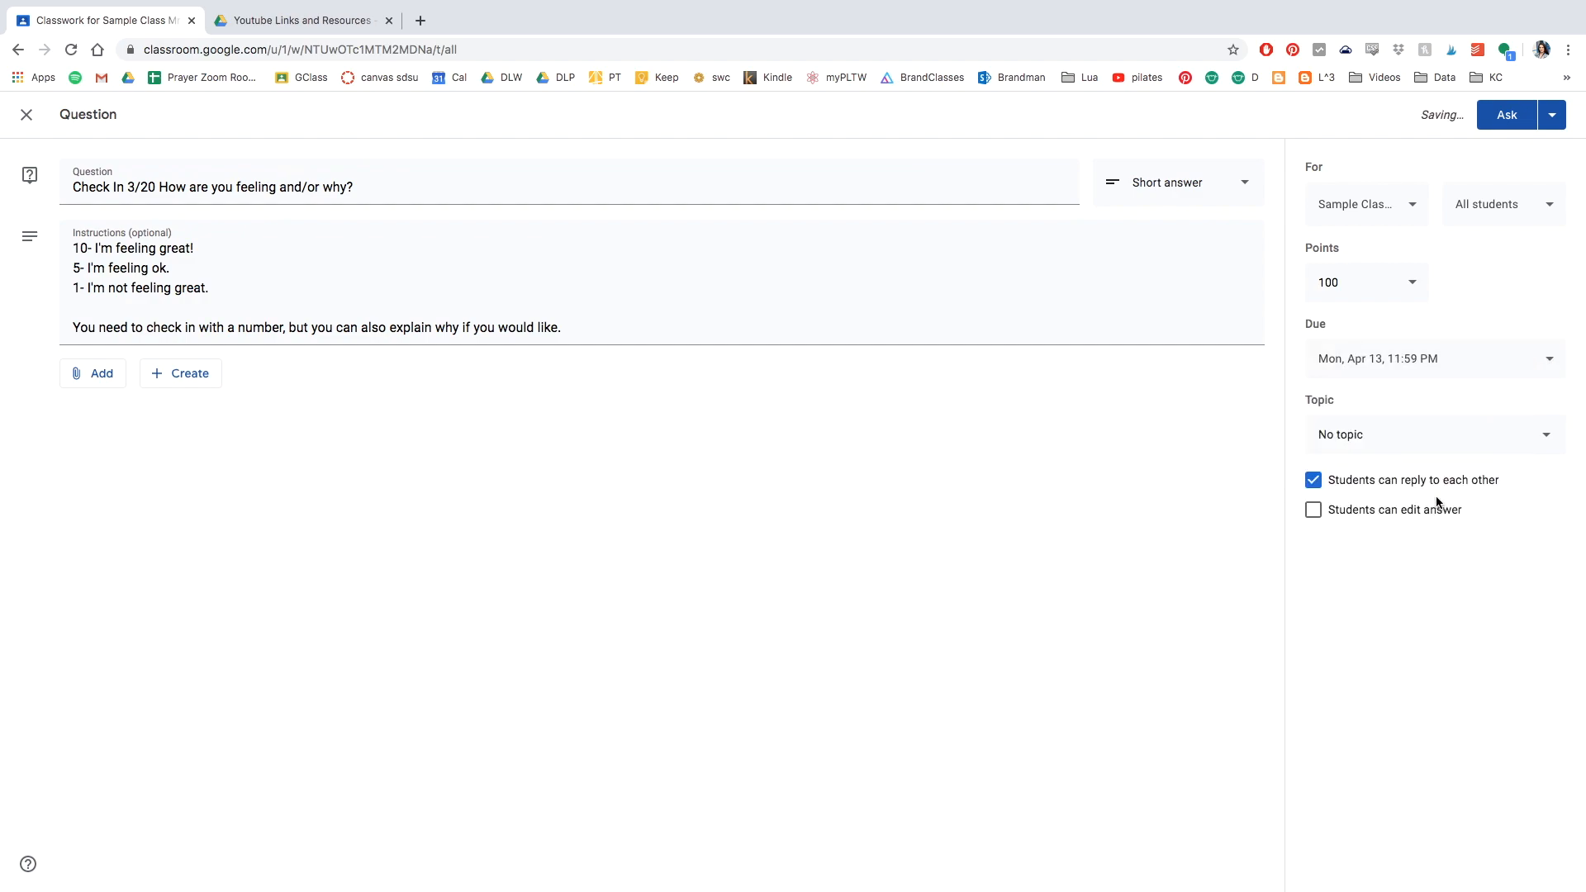
# Add "You may also reply back to one friend's answer. Each person should have a maximum of one comment per response." to the instructions.
pyautogui.moveTo(1400, 483); pyautogui.dragTo(1496, 539)
pyautogui.click(1478, 537)
pyautogui.click(572, 328)
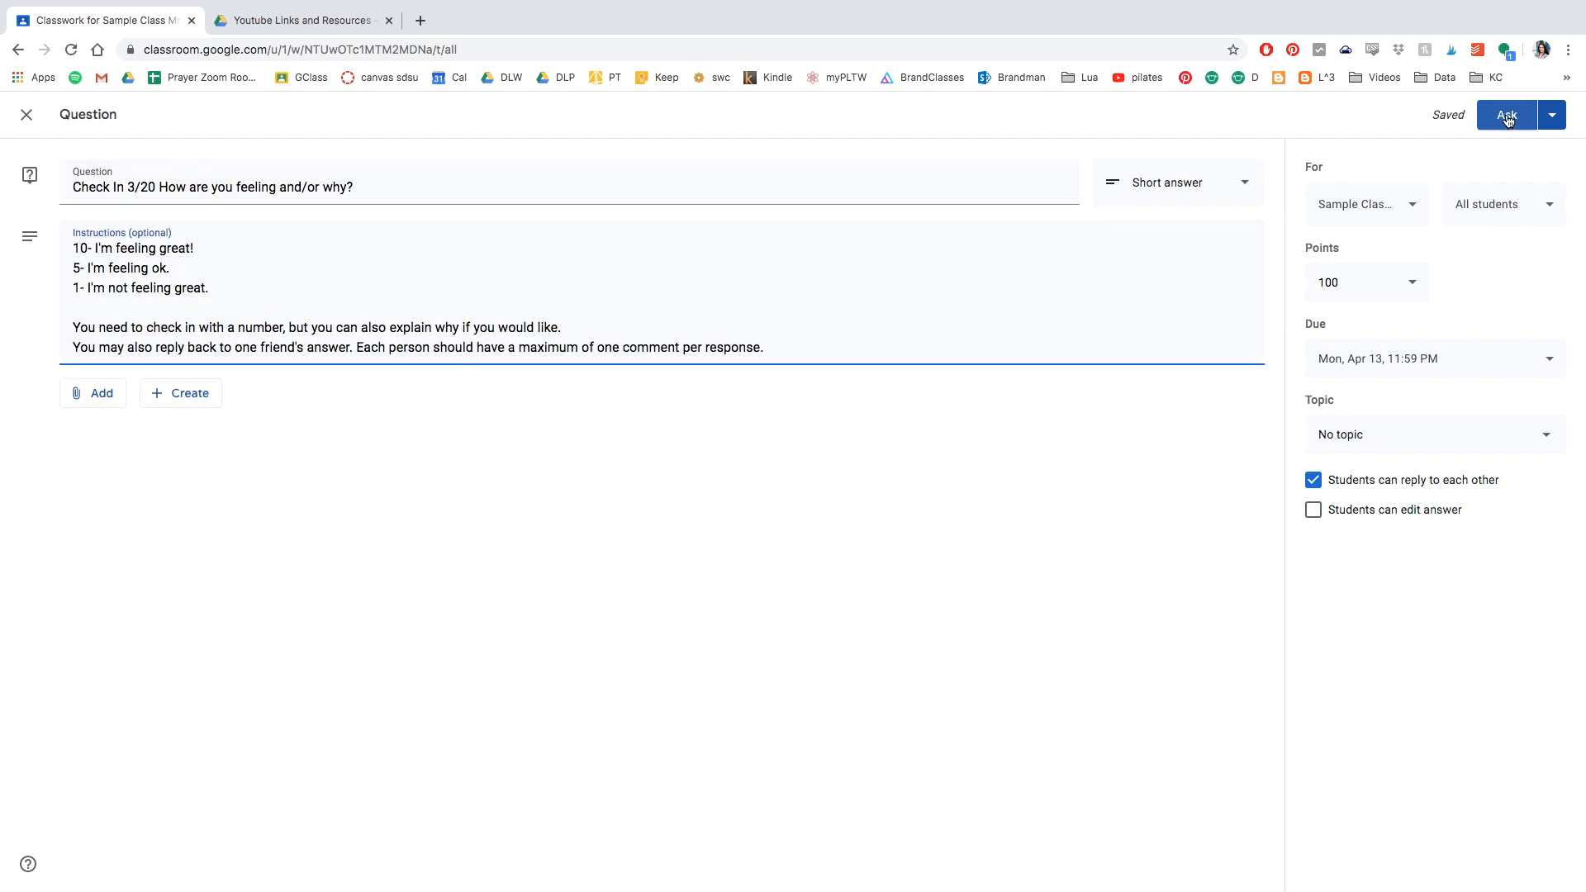
# Post the check-in question to the class and move it under the Check Ins topic.
pyautogui.click(1551, 115)
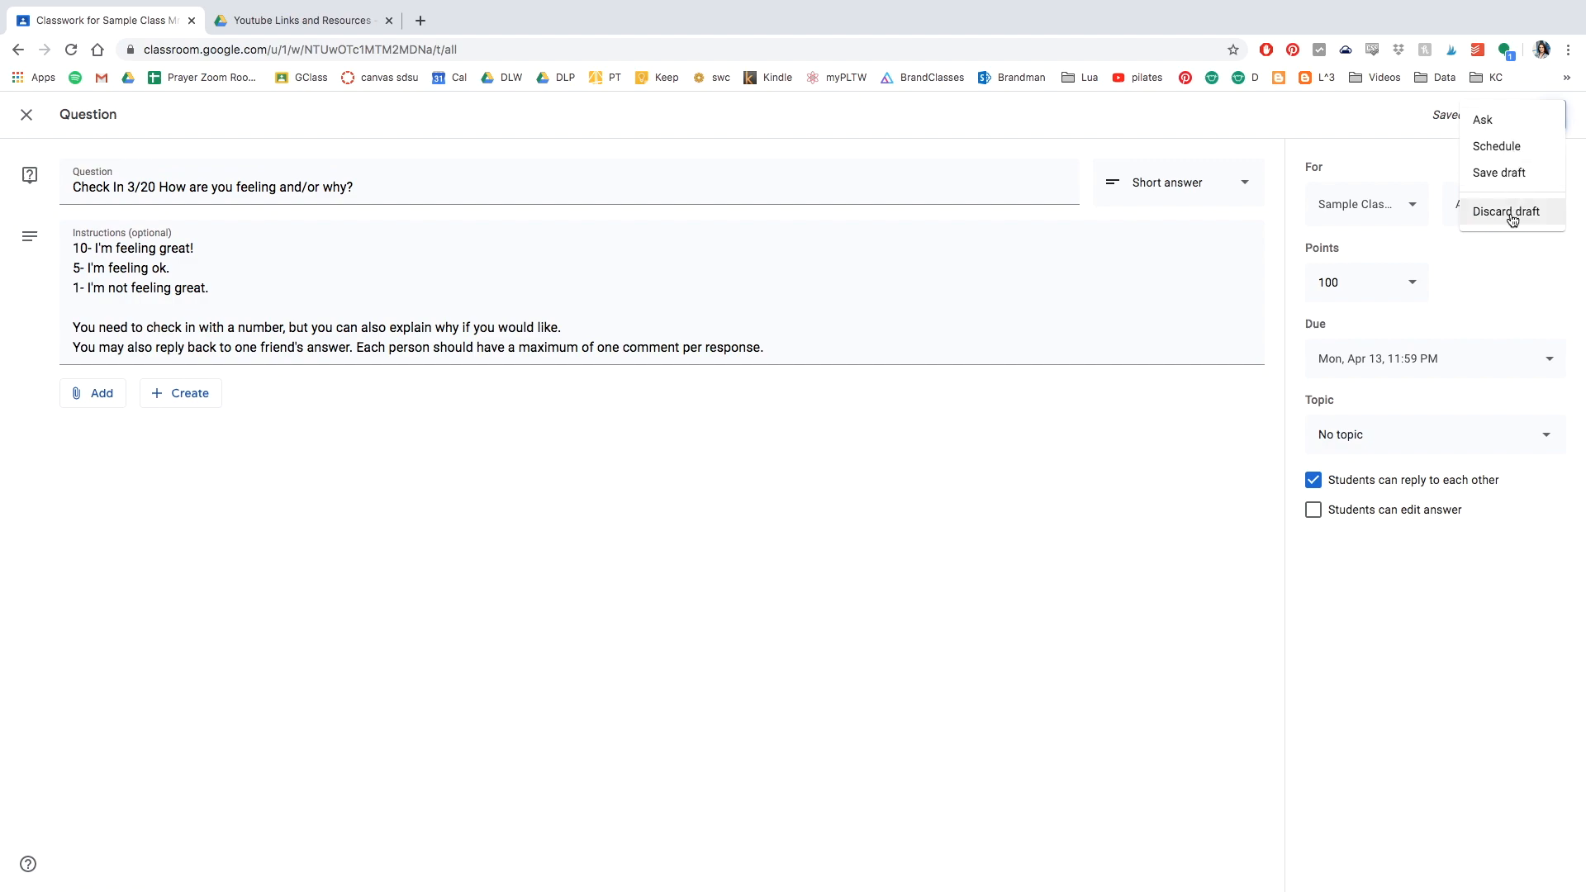
pyautogui.click(1488, 122)
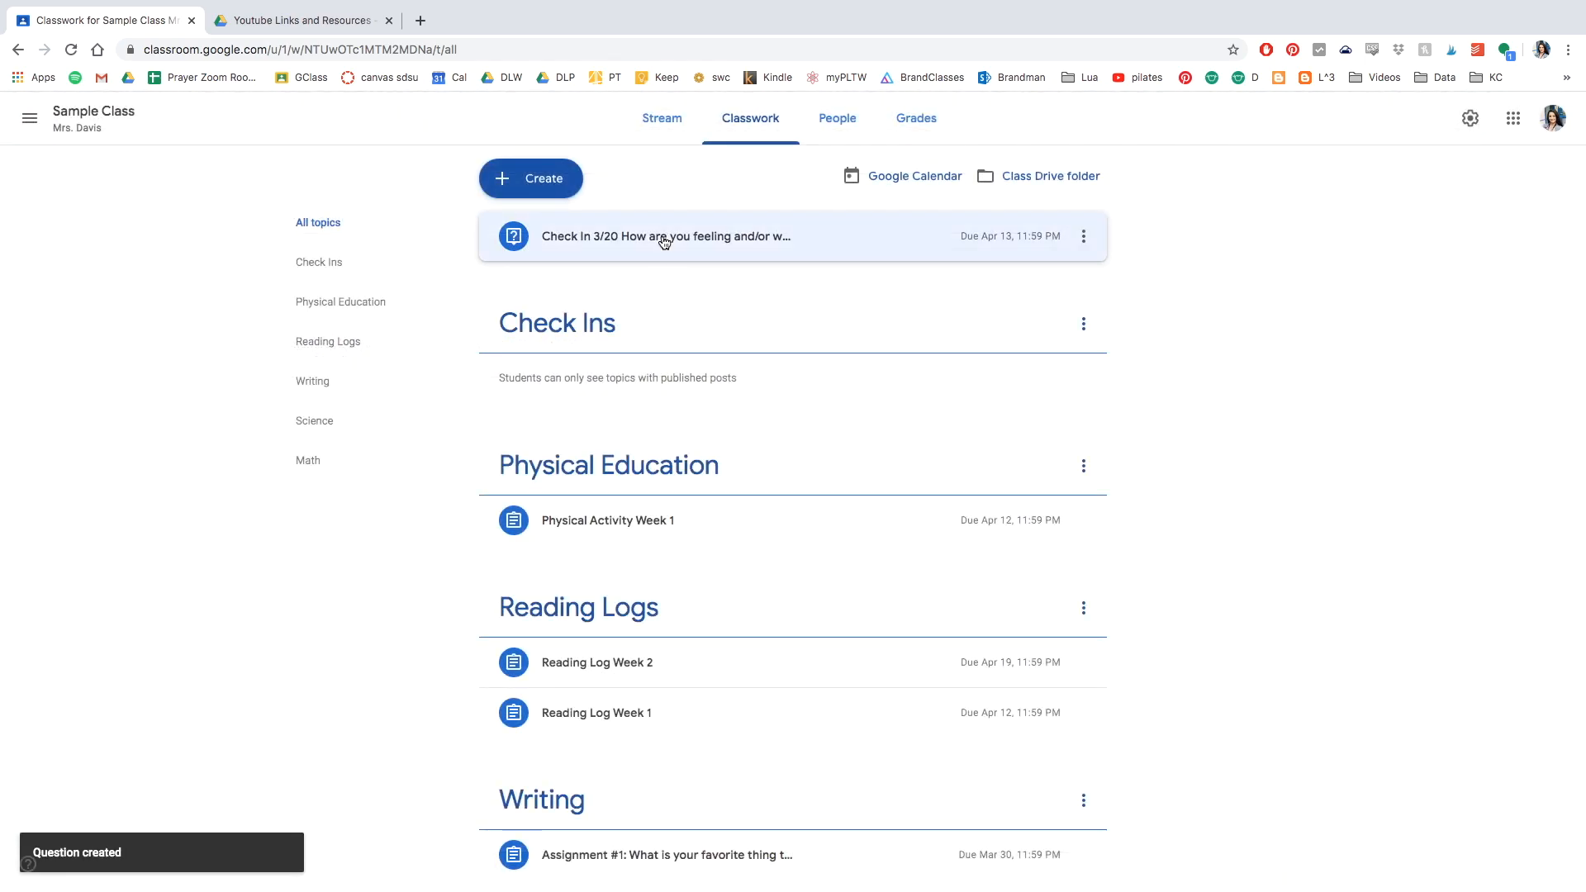
pyautogui.moveTo(663, 246); pyautogui.dragTo(648, 355)
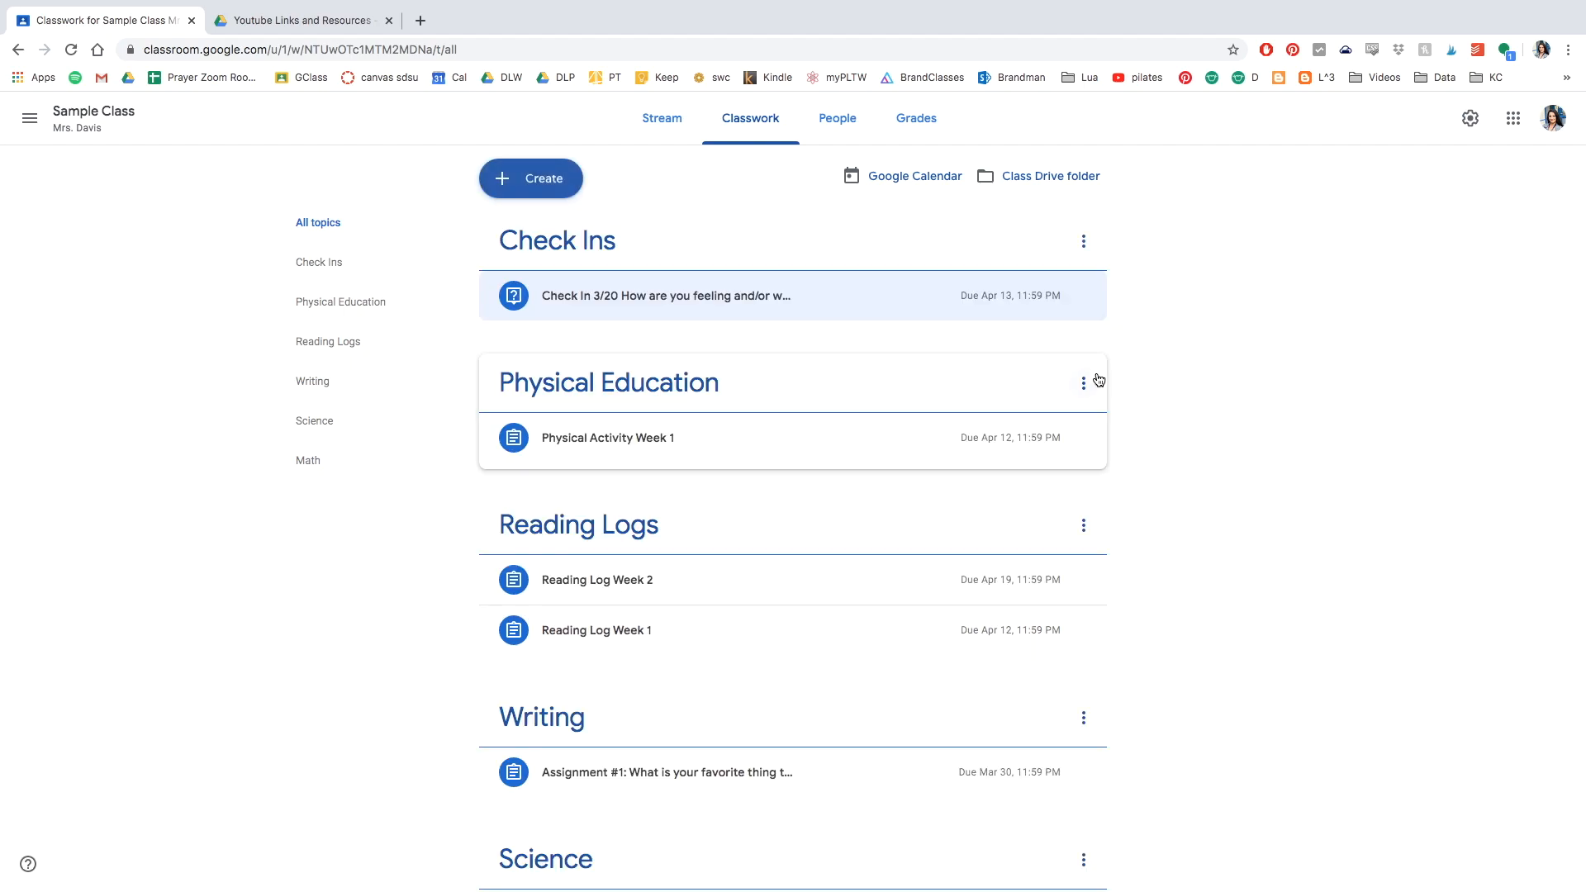
pyautogui.click(1083, 295)
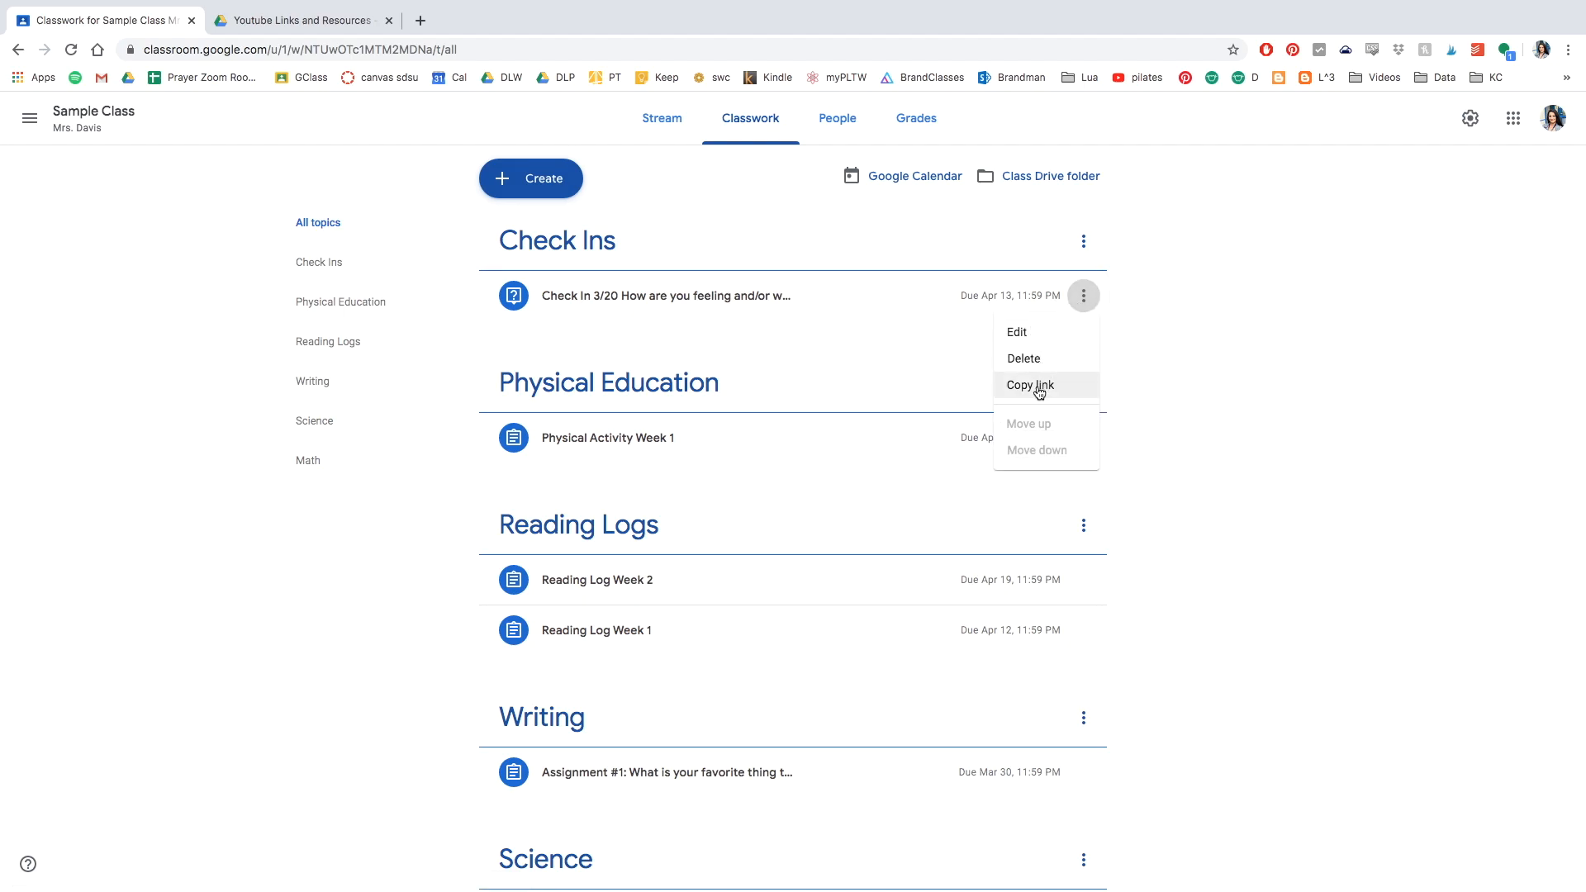
pyautogui.click(1234, 302)
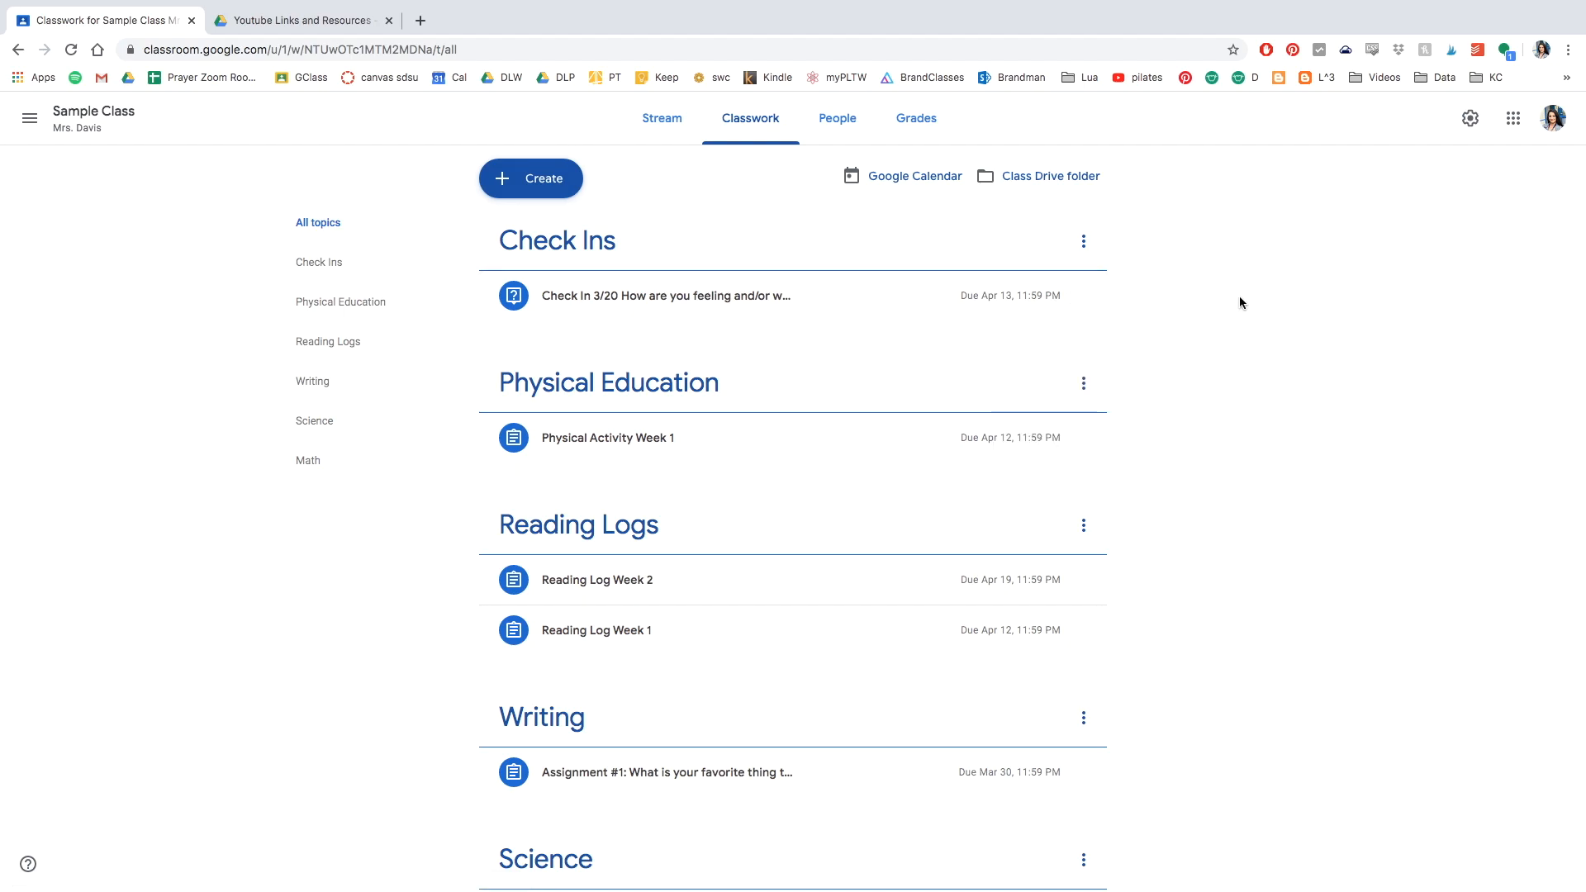
pyautogui.click(555, 185)
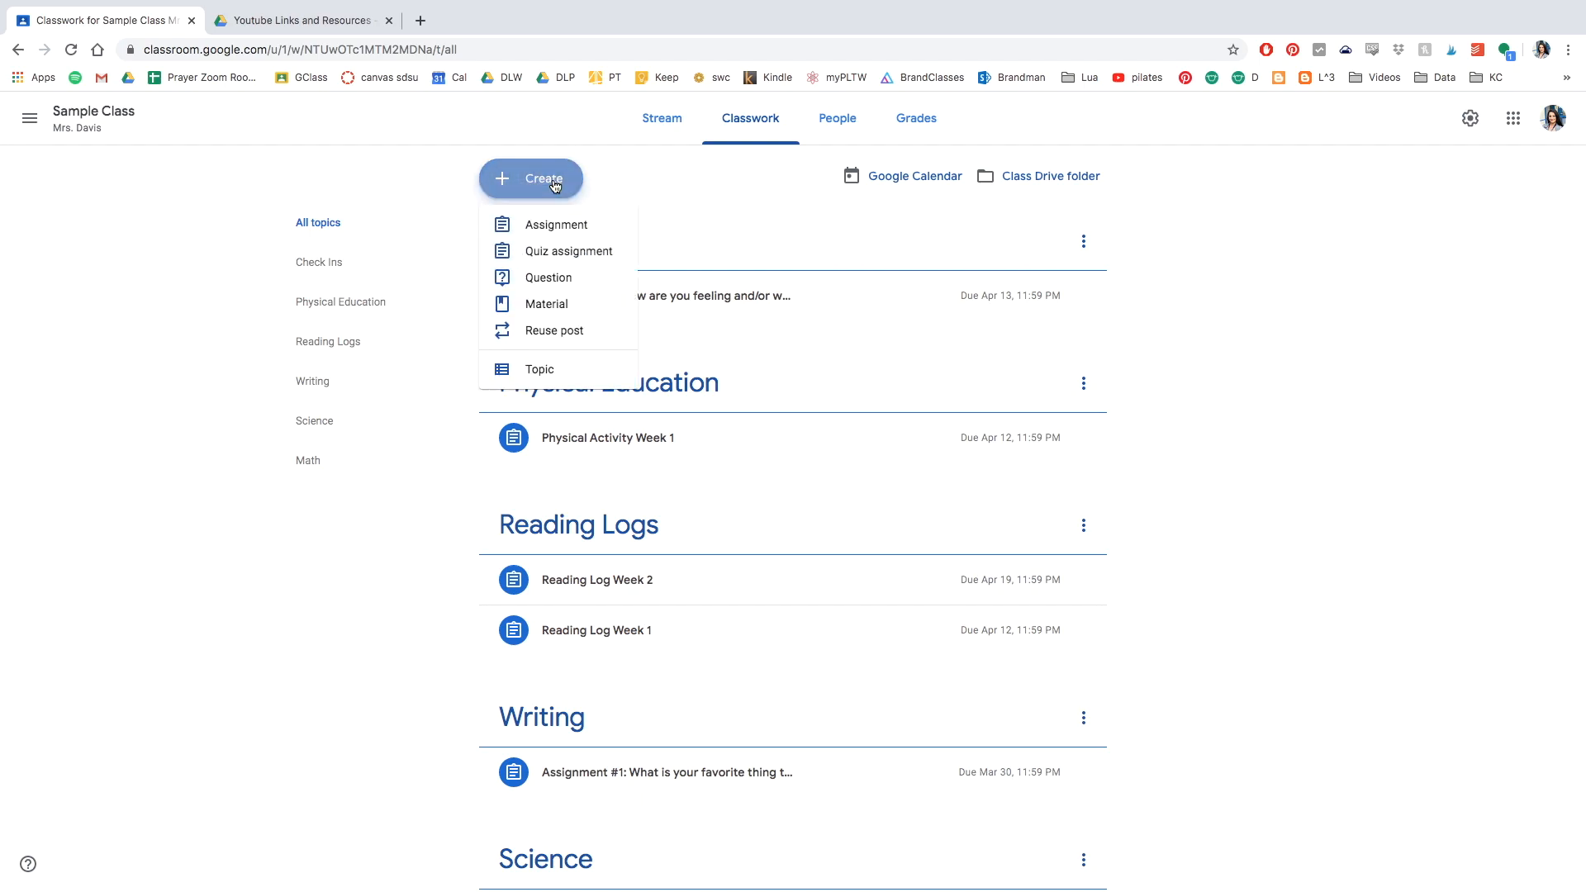
pyautogui.click(552, 278)
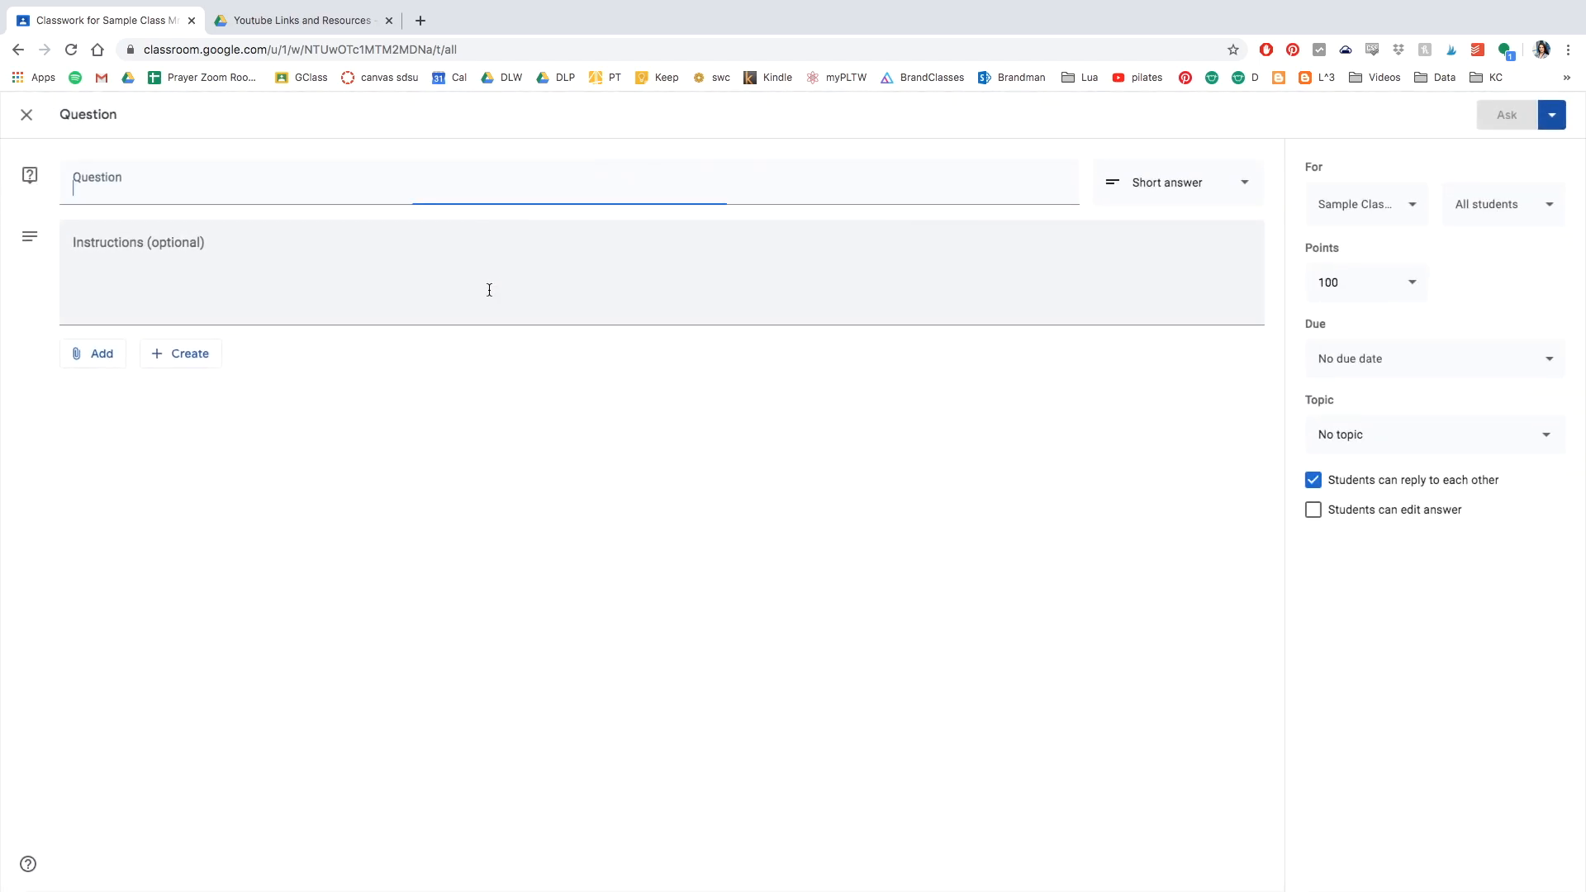
pyautogui.click(396, 256)
pyautogui.press('super+v')
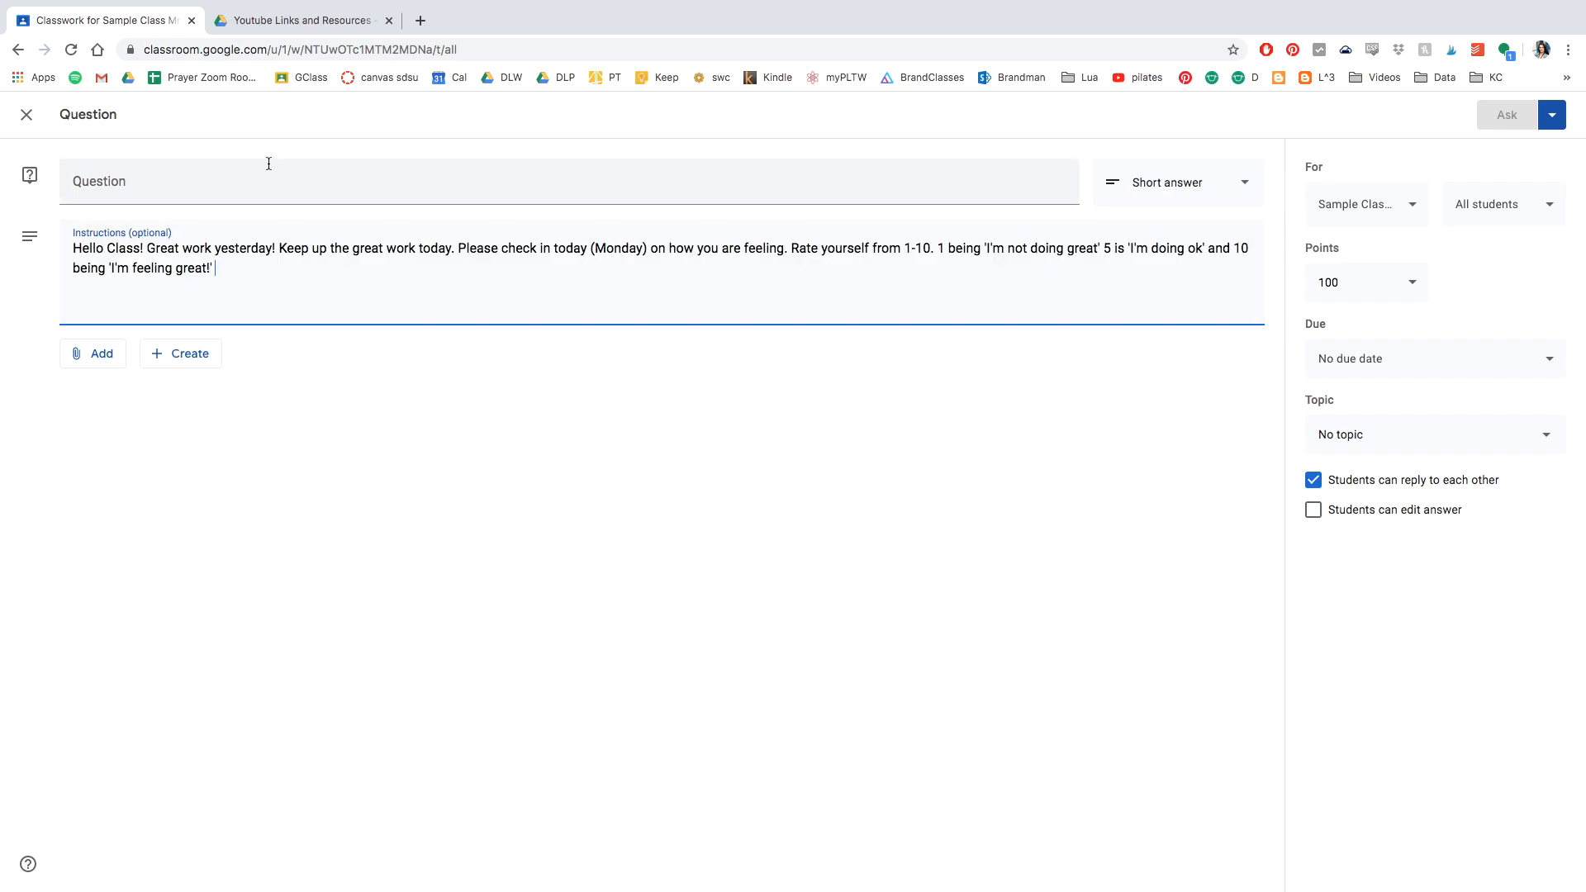
pyautogui.moveTo(274, 262); pyautogui.dragTo(1, 219)
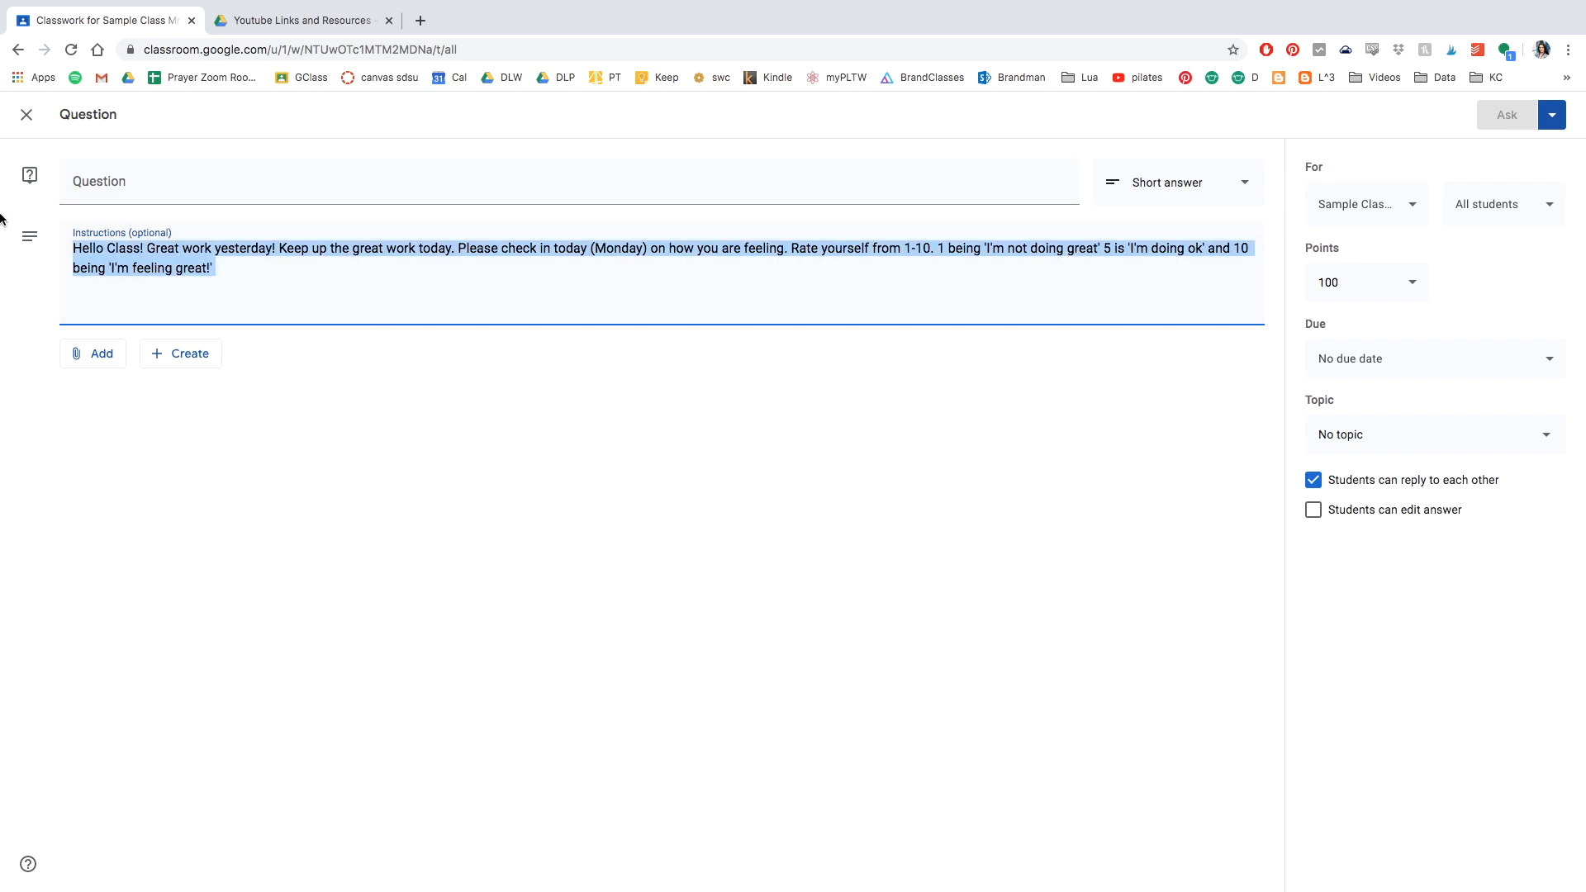
pyautogui.press('super+x')
pyautogui.click(26, 114)
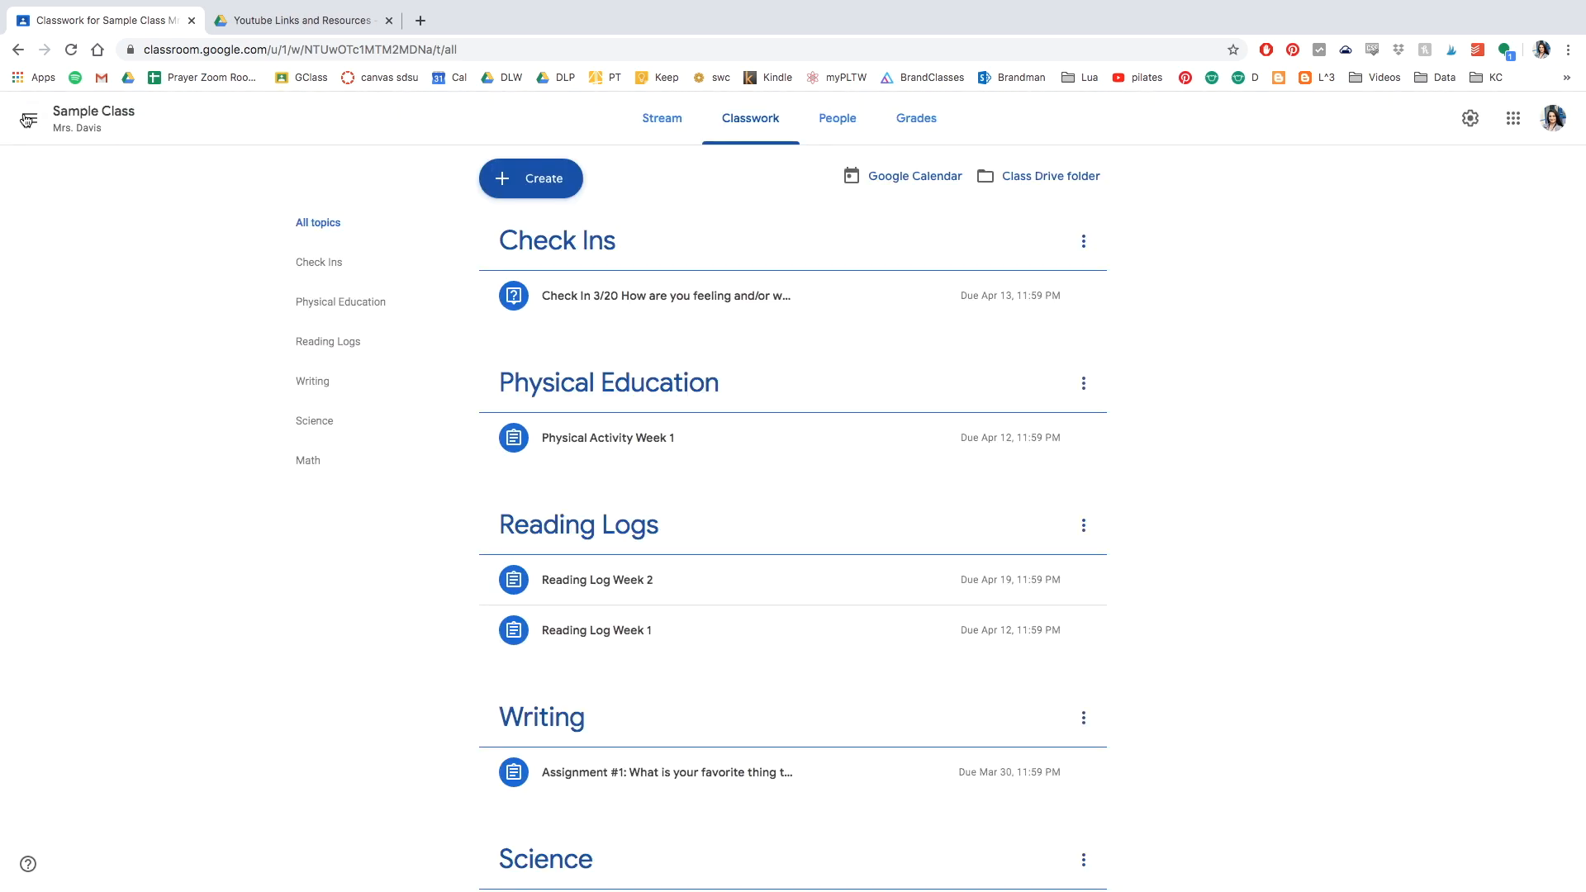
# Open the posted "Check In 3/20" question's full view and copy its instructions text.
pyautogui.click(588, 296)
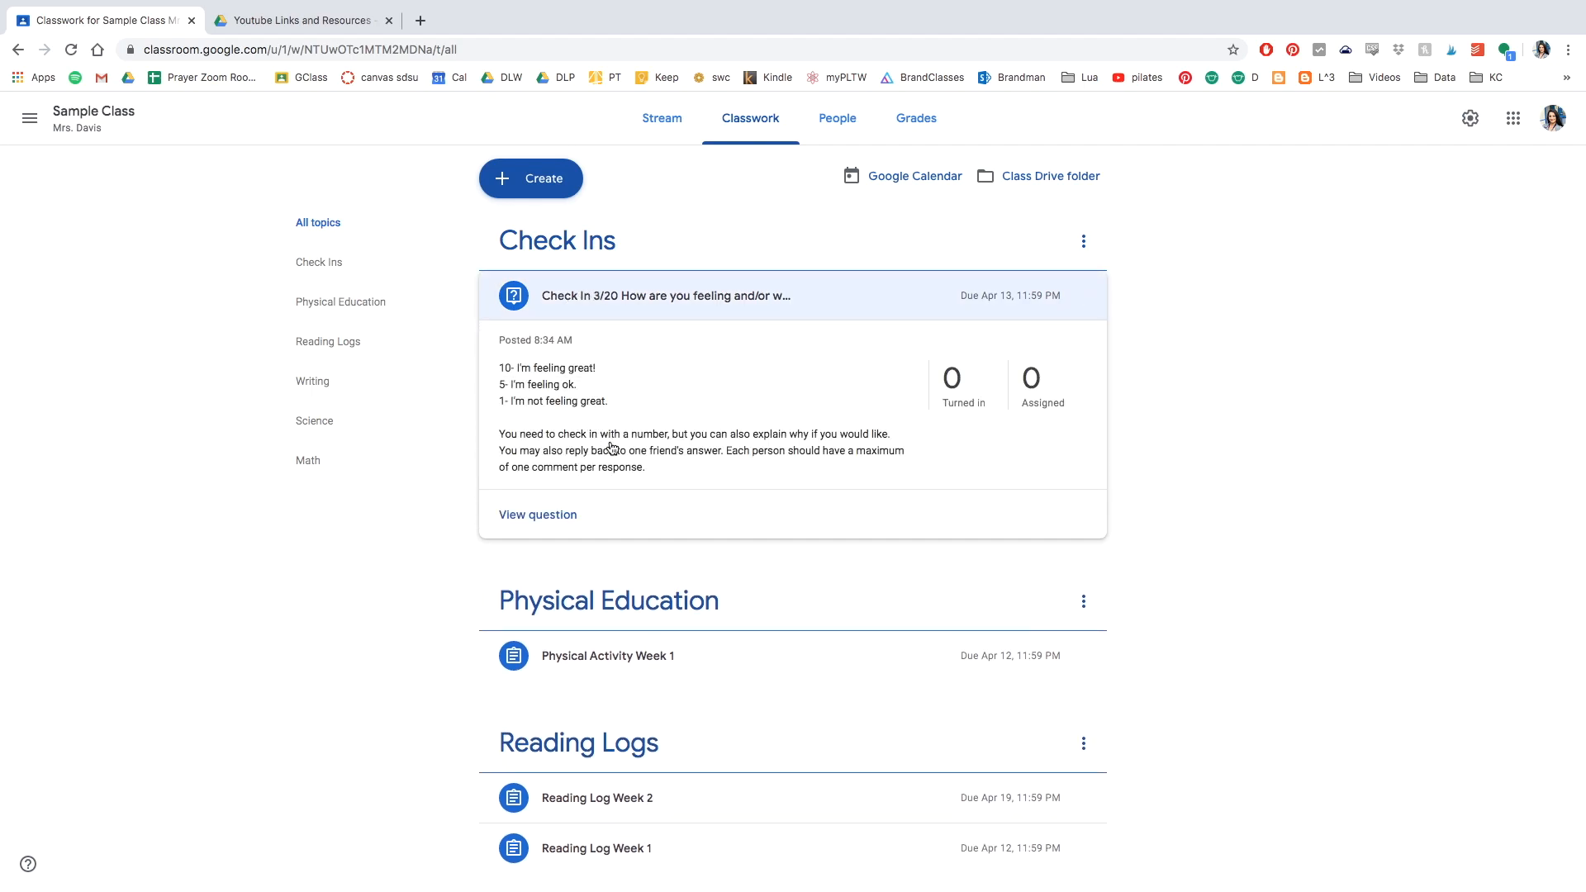
pyautogui.moveTo(650, 471); pyautogui.dragTo(578, 332)
pyautogui.click(548, 513)
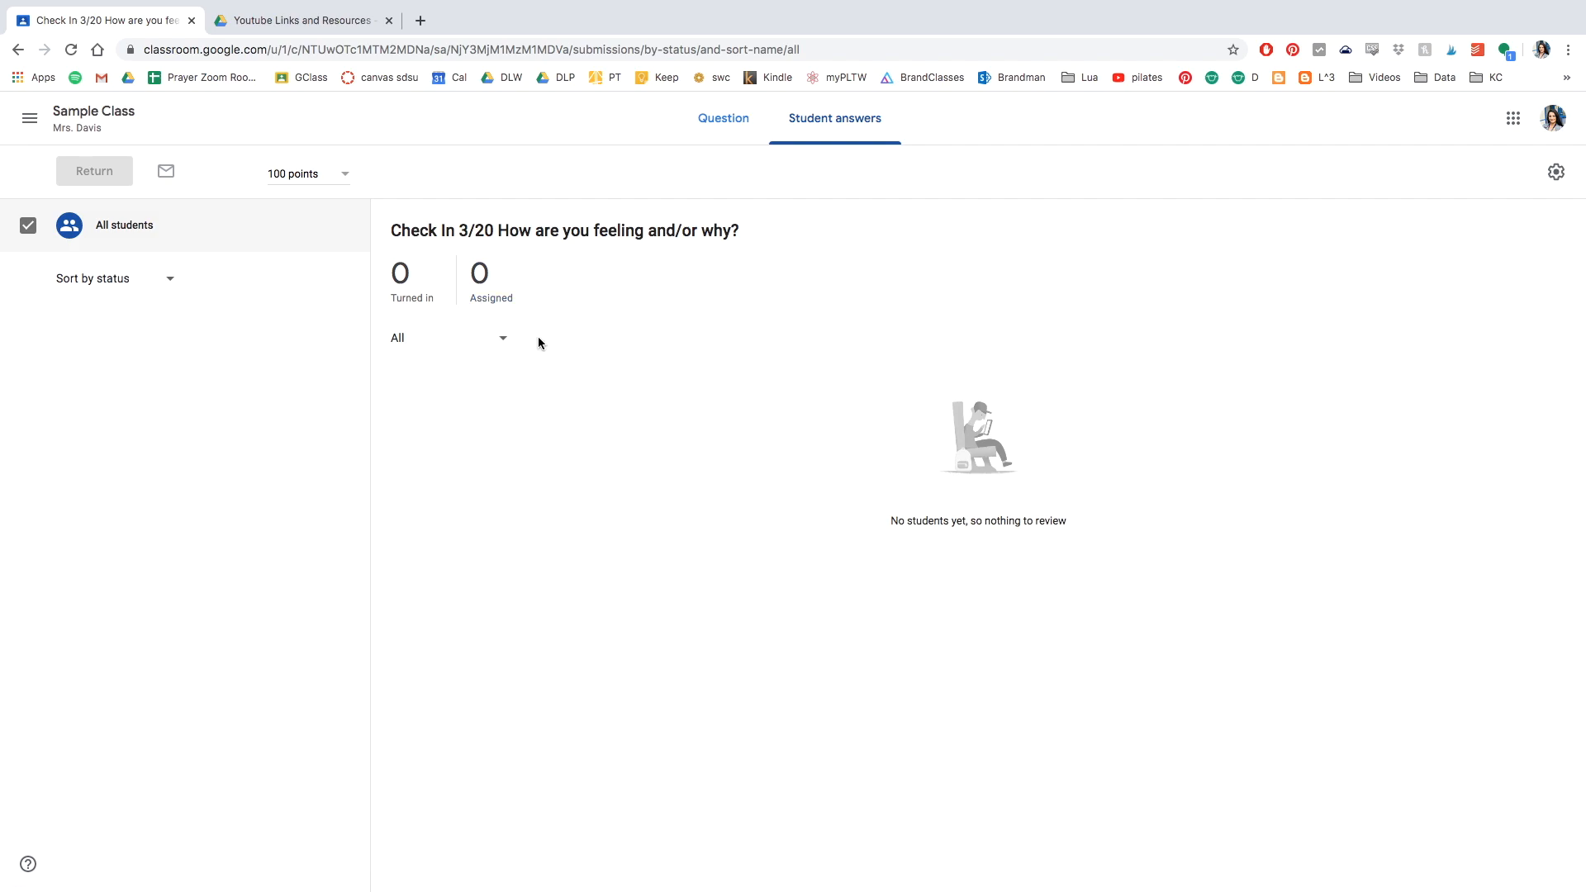
pyautogui.click(724, 122)
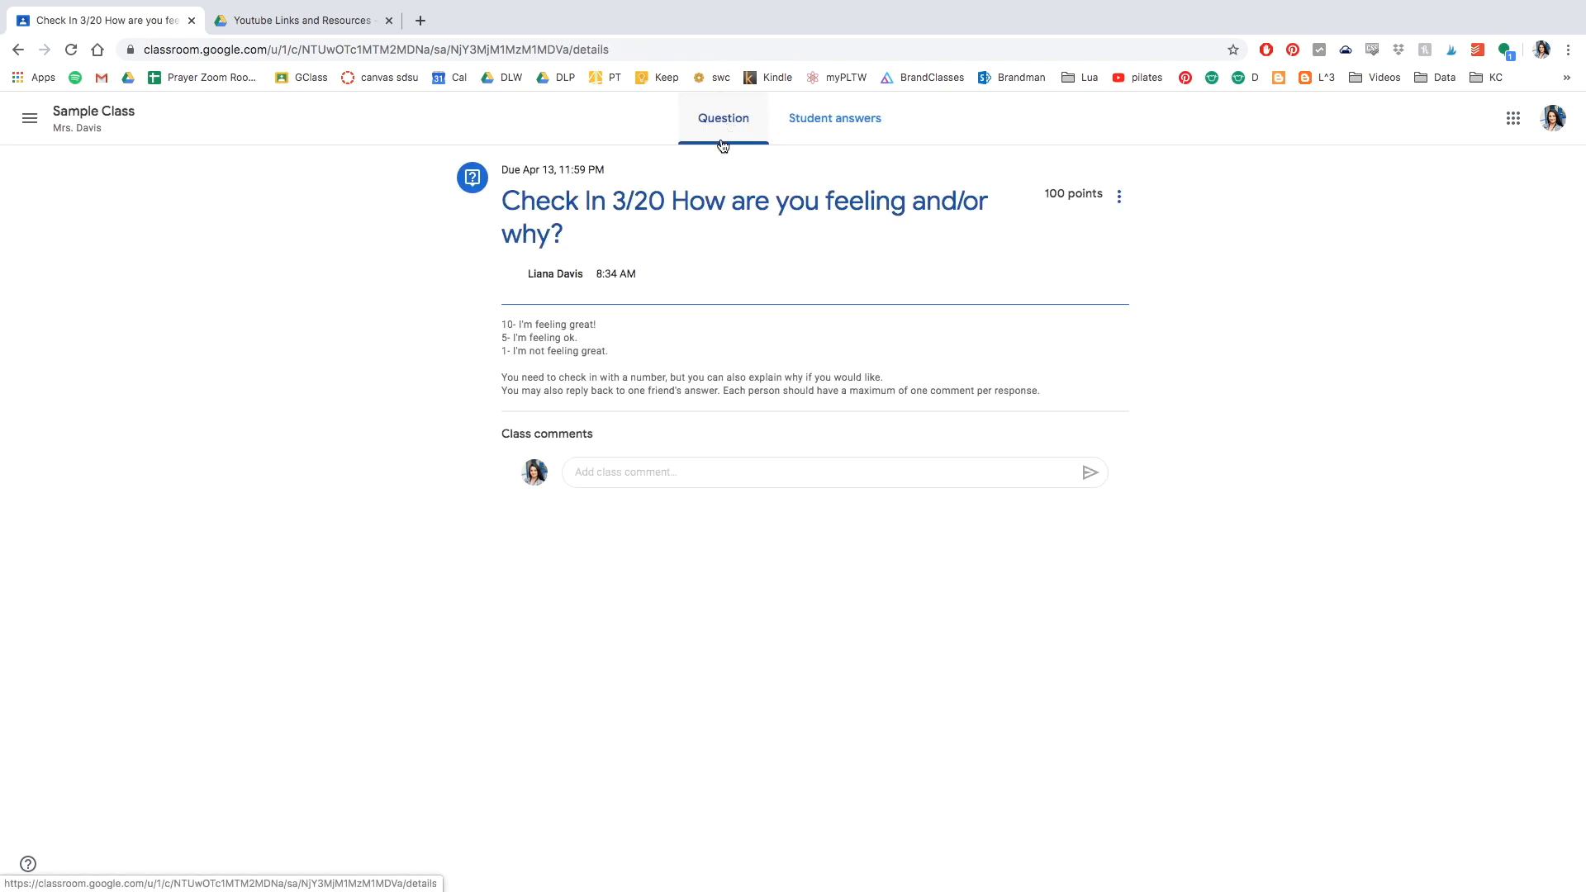
pyautogui.moveTo(1039, 387); pyautogui.dragTo(463, 319)
pyautogui.rightClick(501, 328)
pyautogui.click(542, 366)
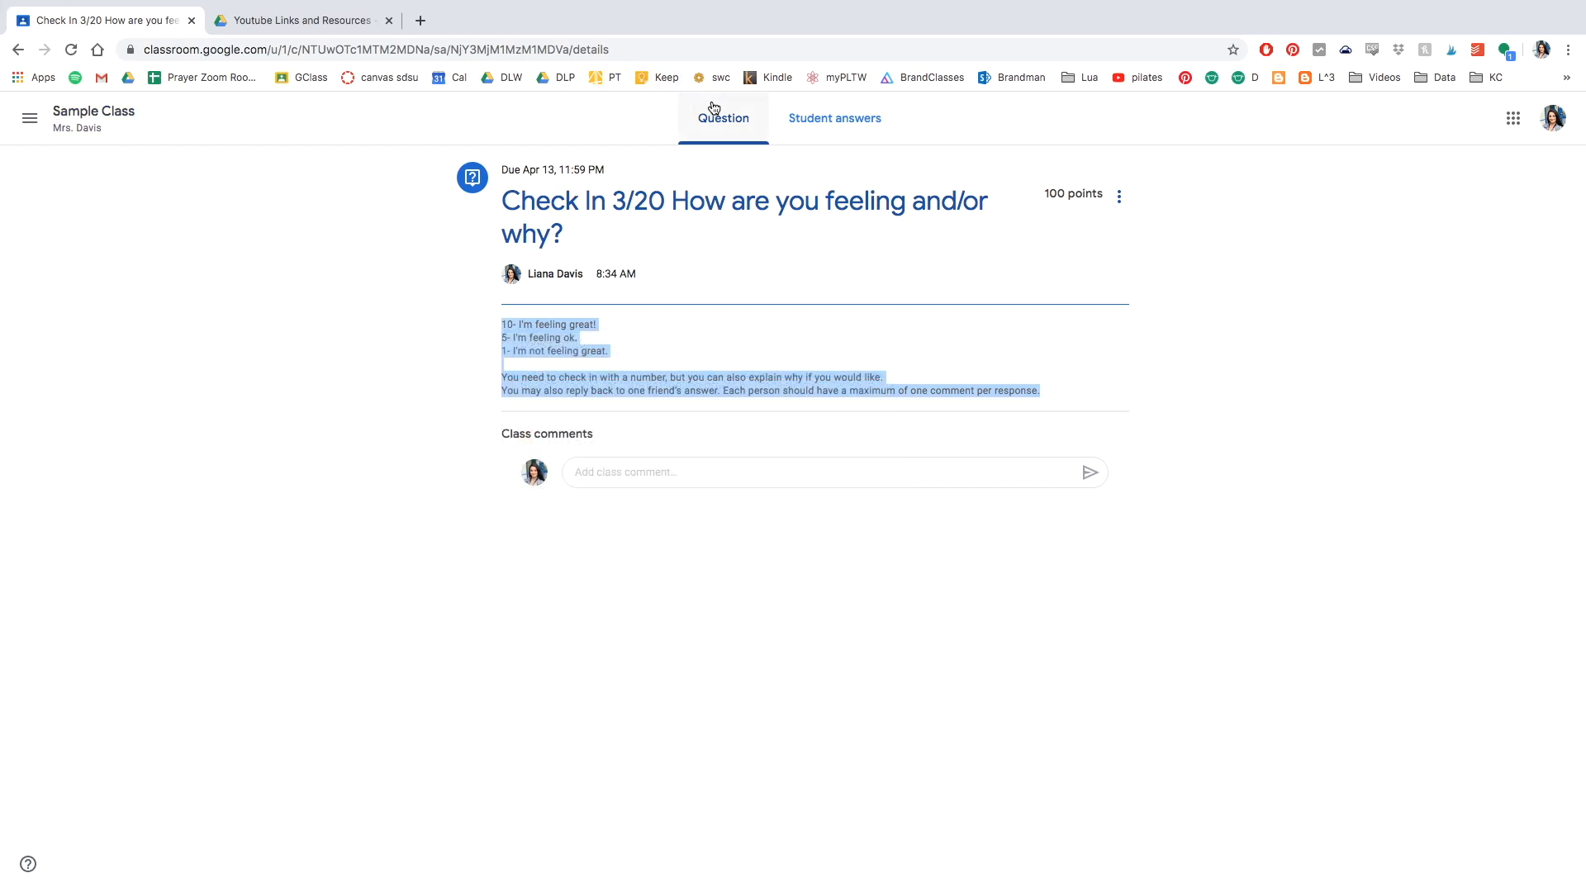
# Return to the classwork list, create a new question and paste the copied text as its instructions.
pyautogui.click(18, 50)
pyautogui.click(18, 50)
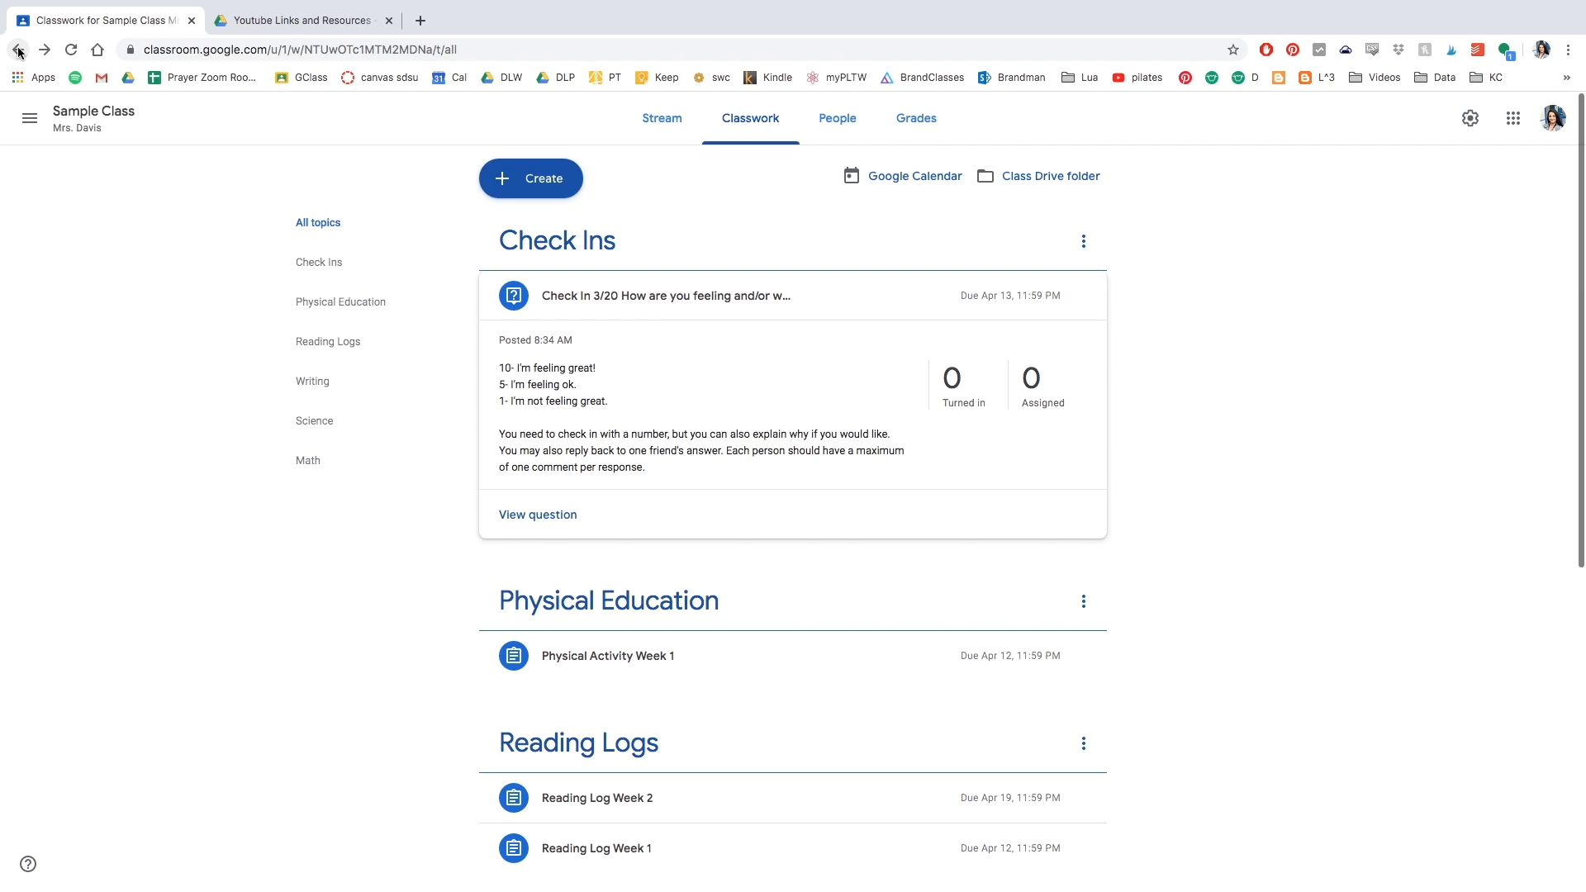
pyautogui.click(541, 175)
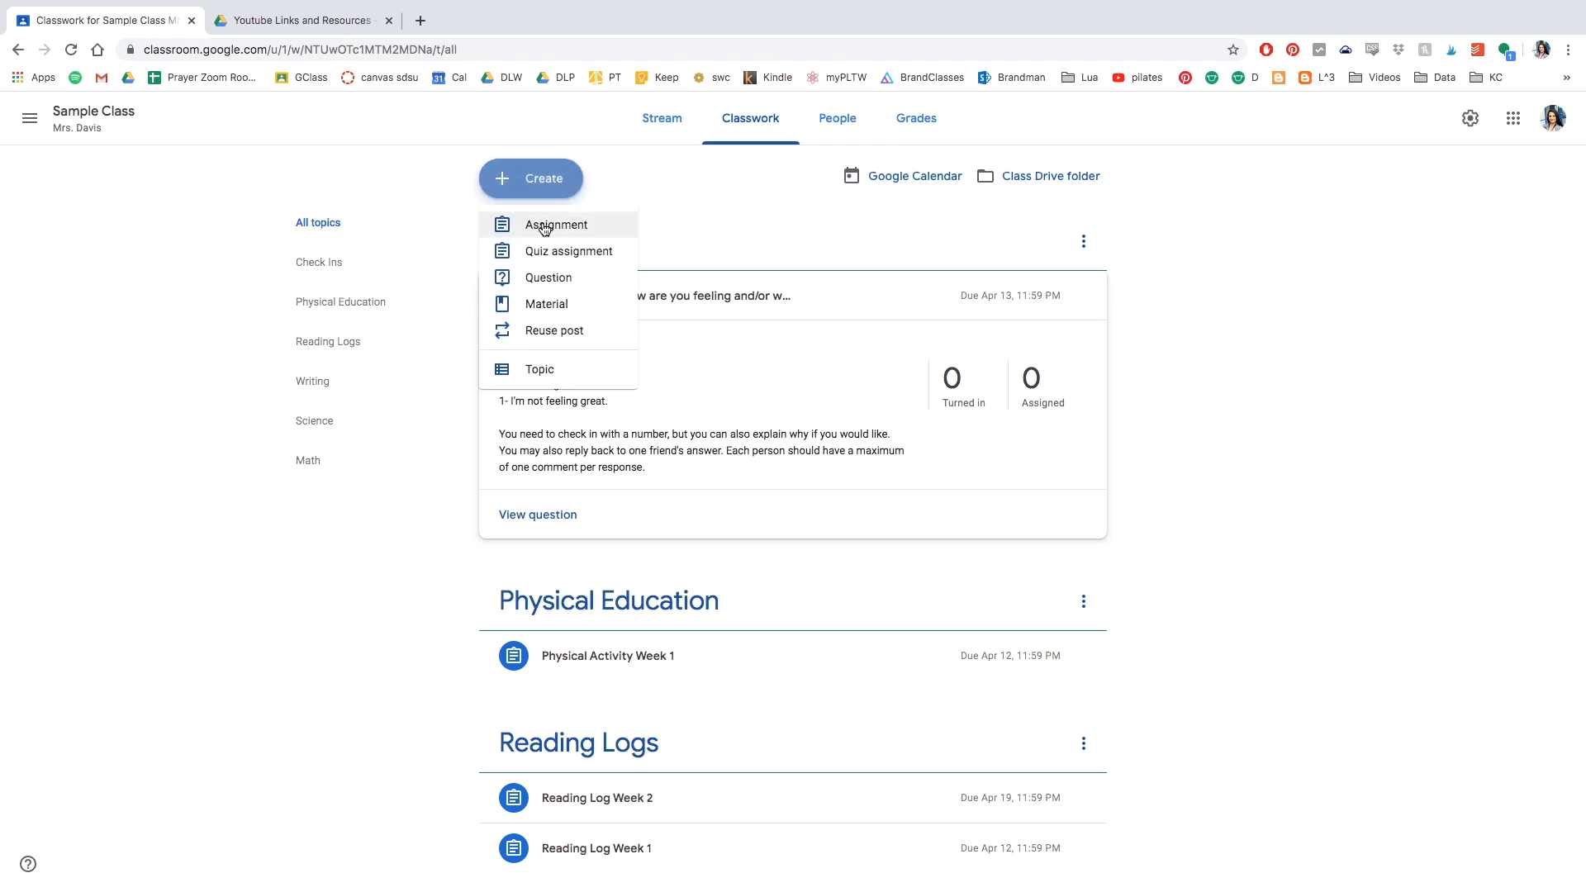
pyautogui.click(541, 279)
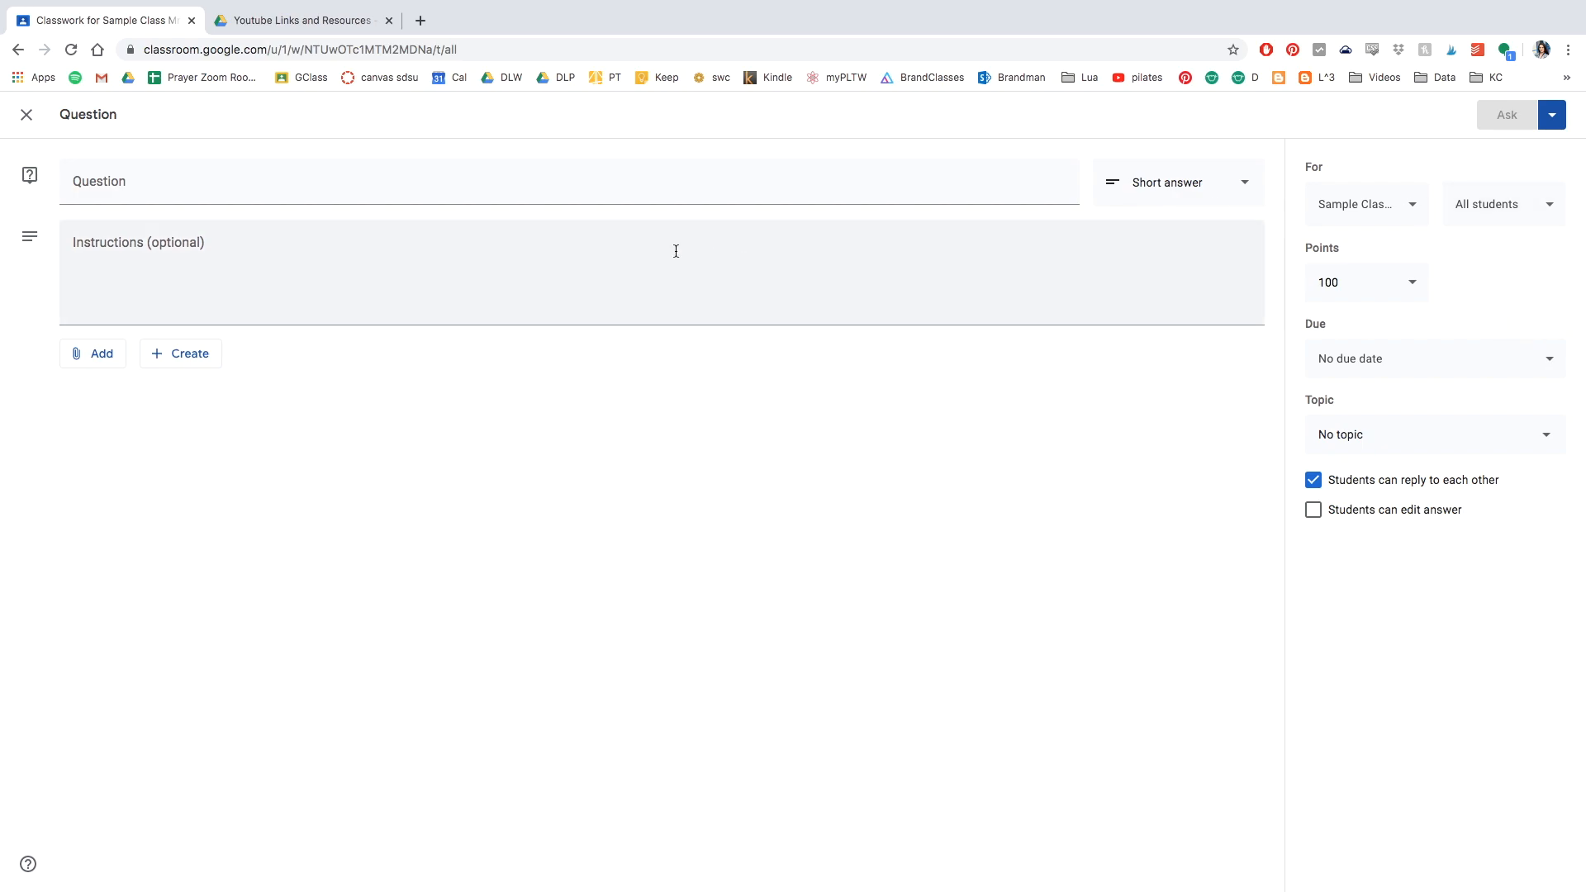
pyautogui.rightClick(425, 244)
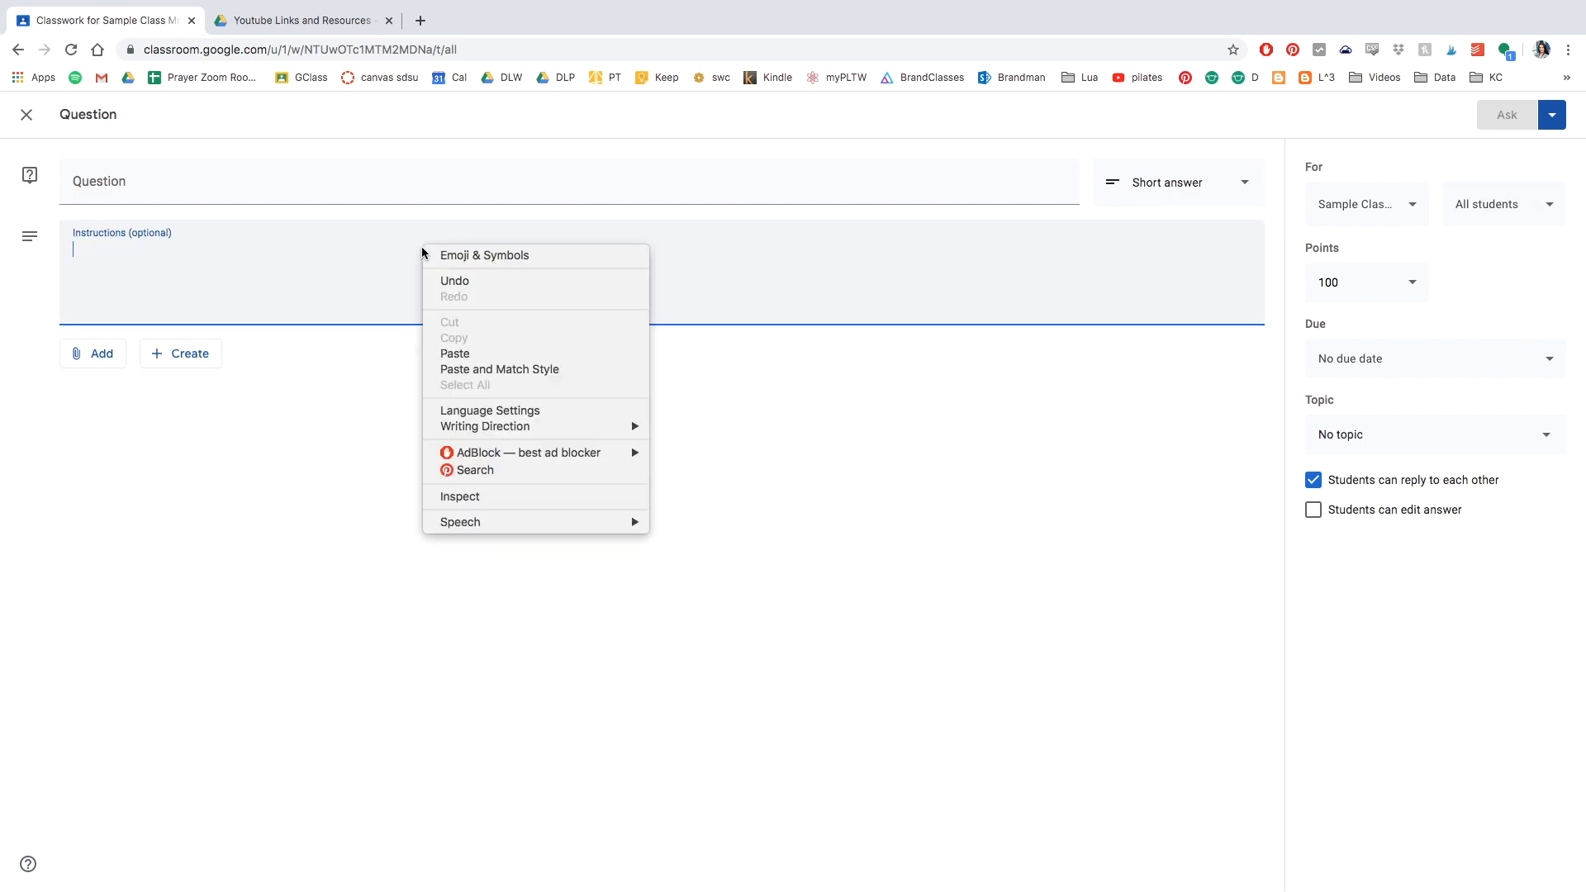
pyautogui.click(478, 355)
# Title the question "Check In 3/21 How are you feeling?" and schedule it for Apr 7, 8:00 AM.
pyautogui.click(174, 185)
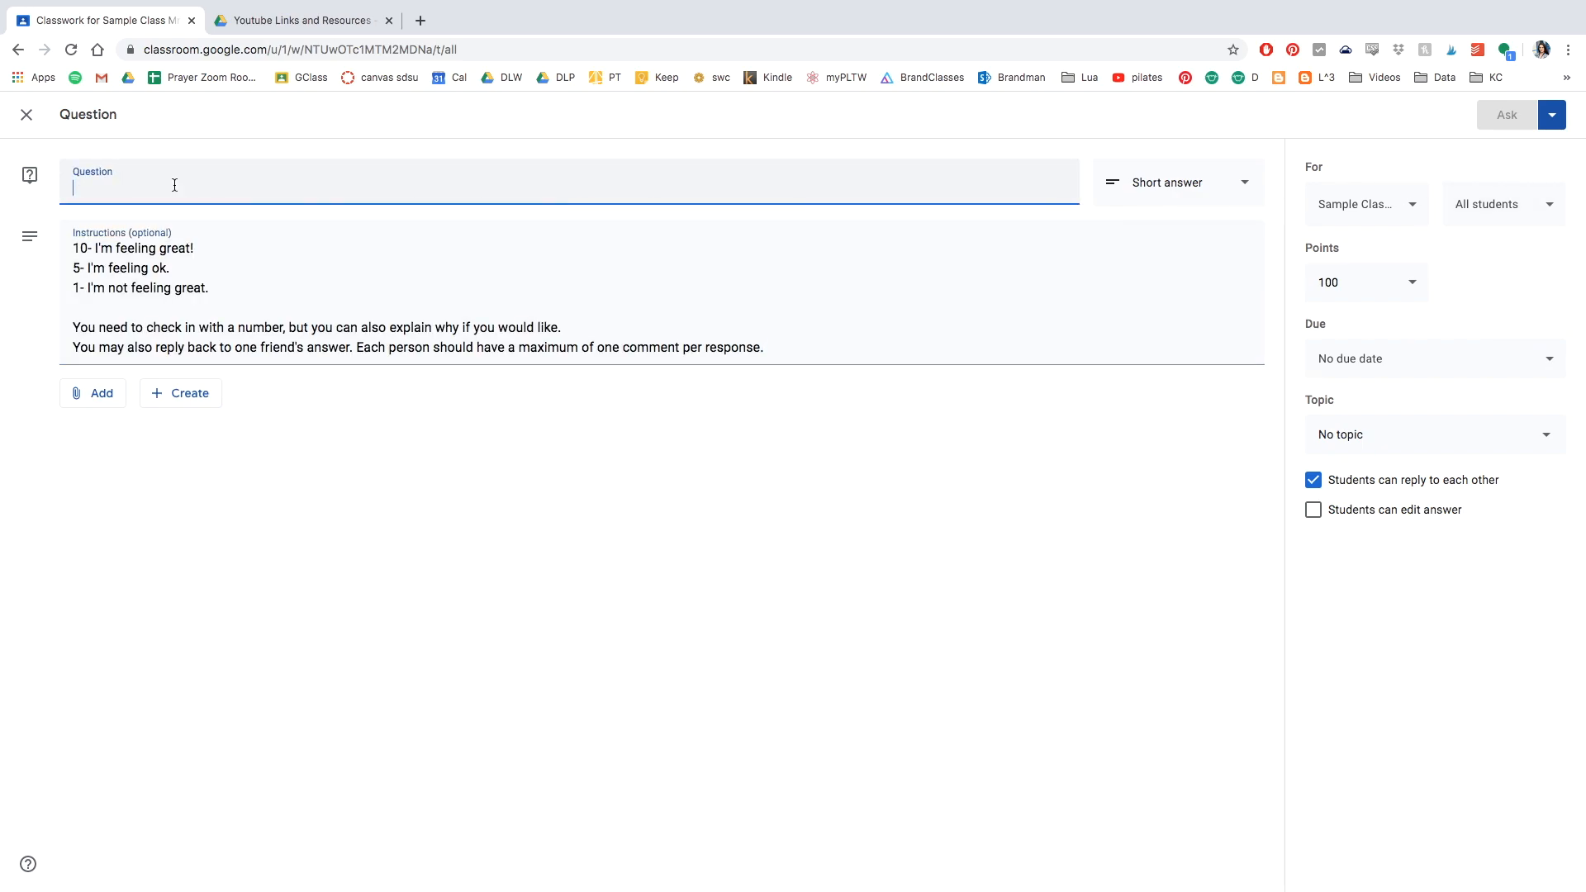
pyautogui.write('Check In 3/21 How are you feeling?')
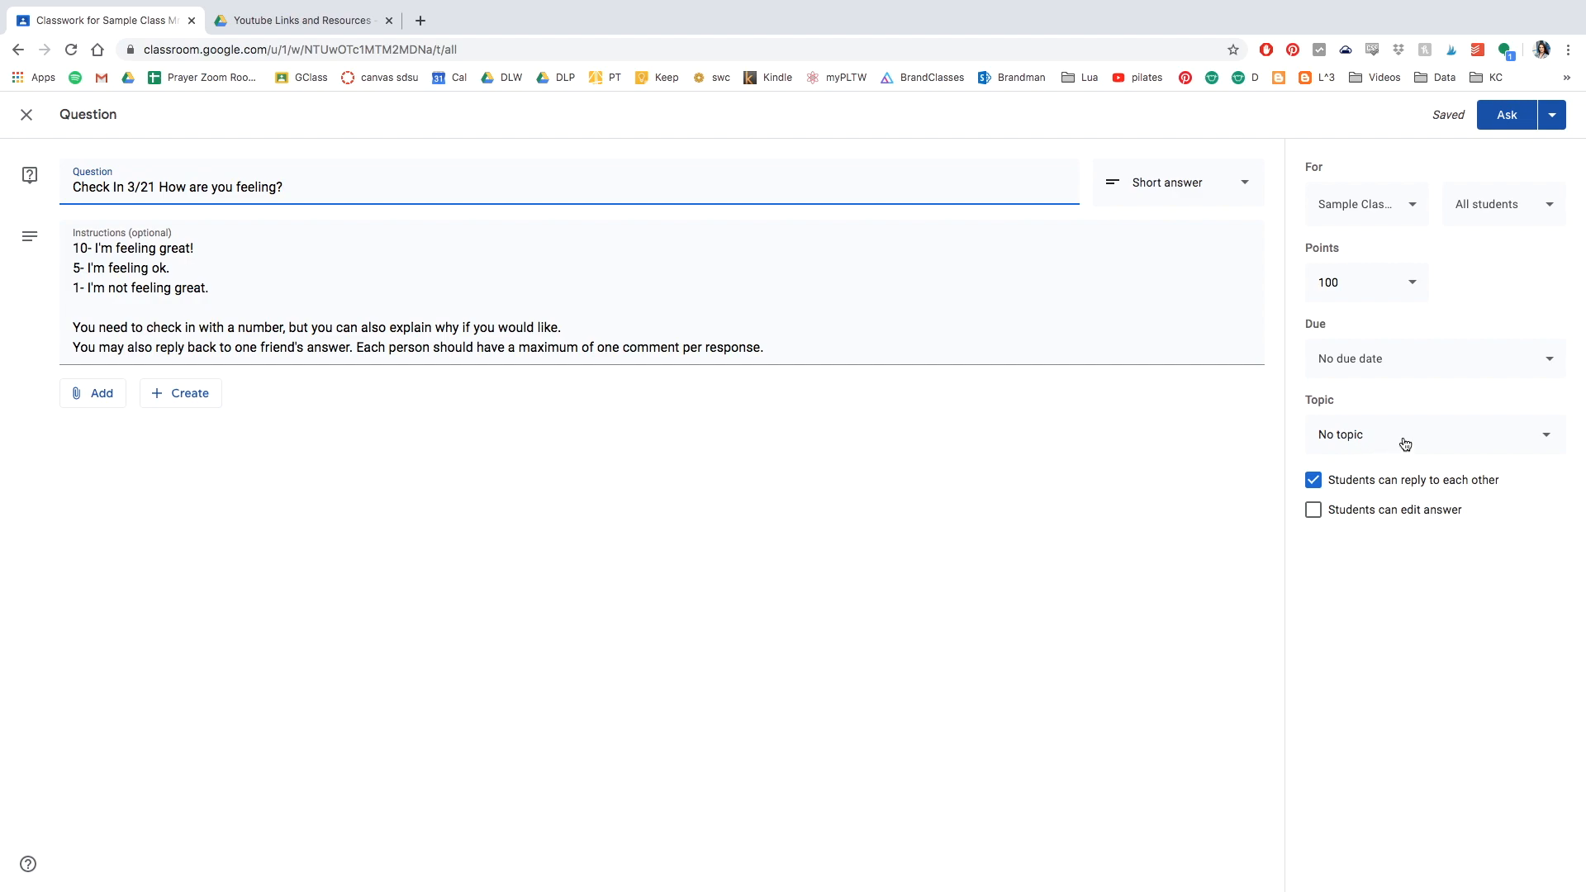
pyautogui.click(1550, 115)
pyautogui.click(1516, 147)
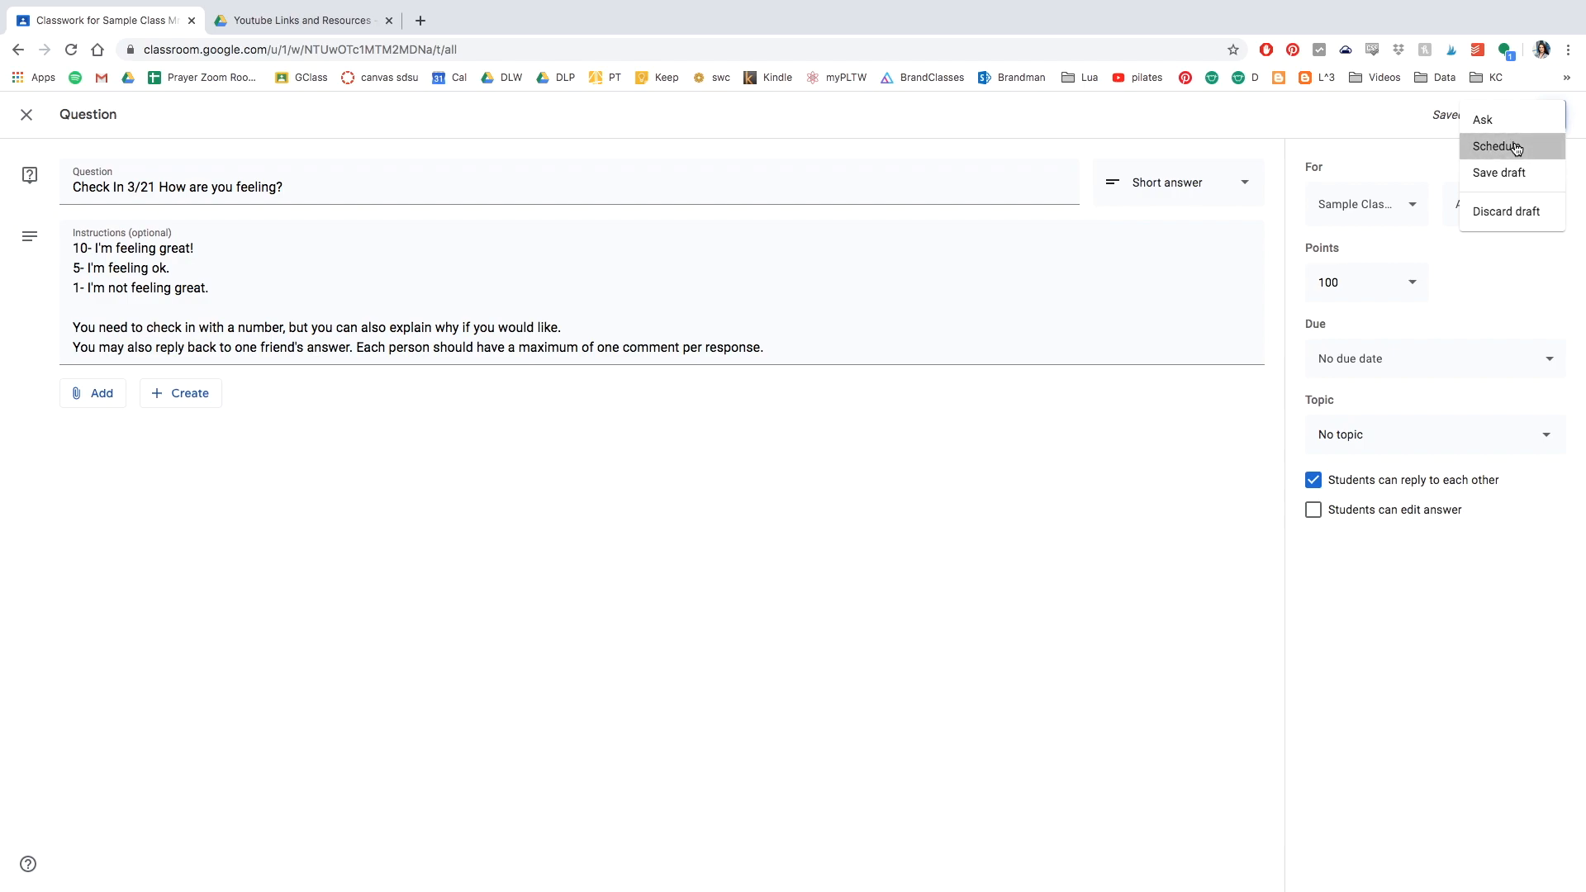
pyautogui.click(830, 474)
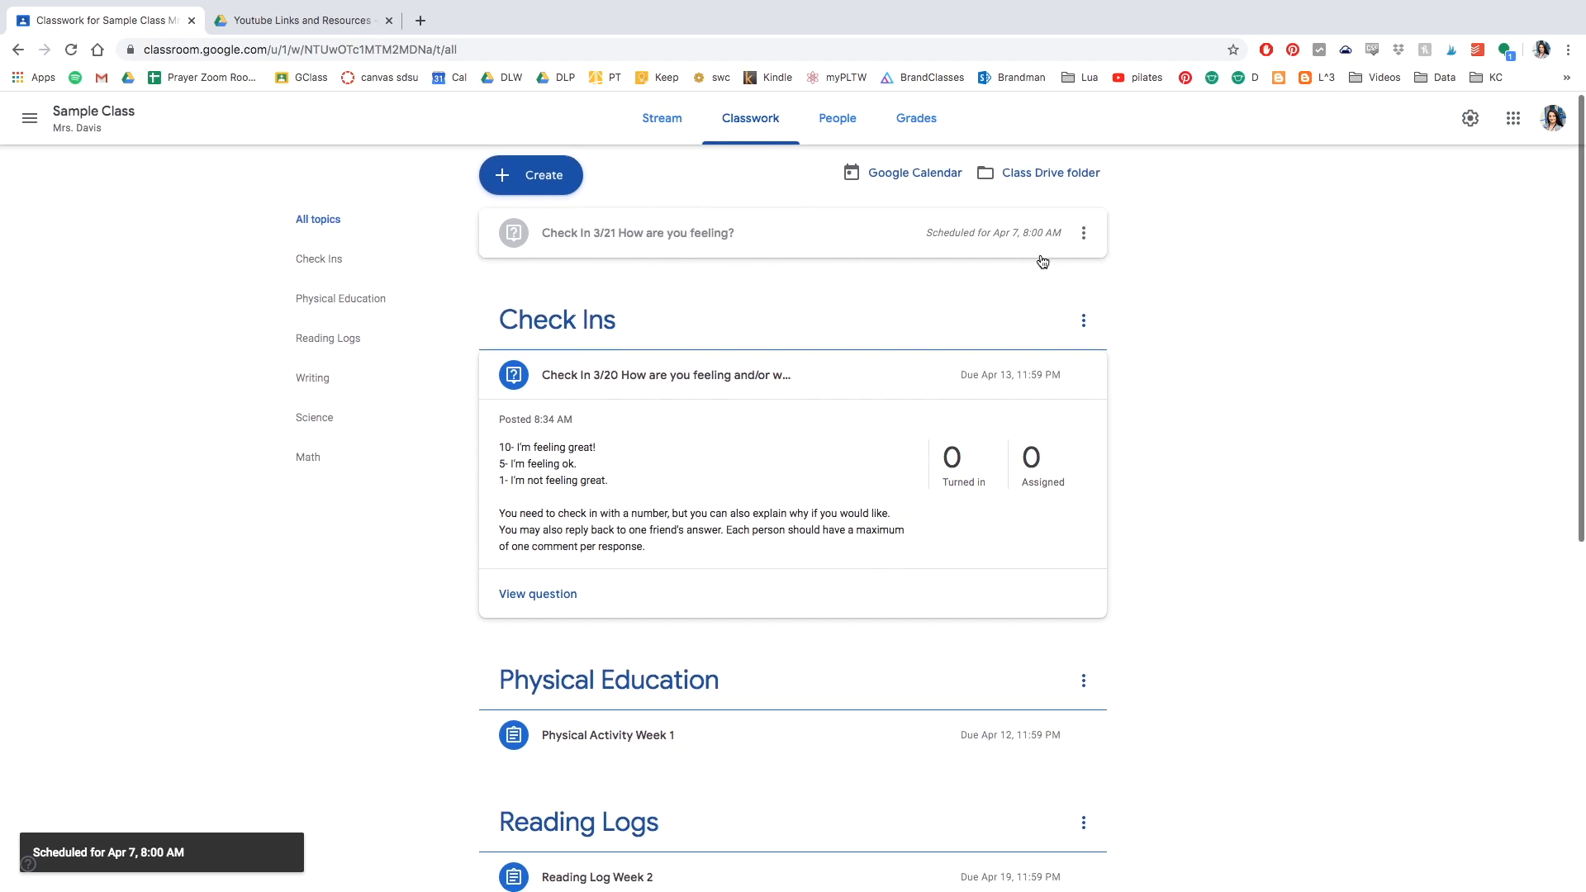
# Move the scheduled "Check In 3/21" question under the Check Ins topic.
pyautogui.click(1083, 233)
pyautogui.click(1154, 227)
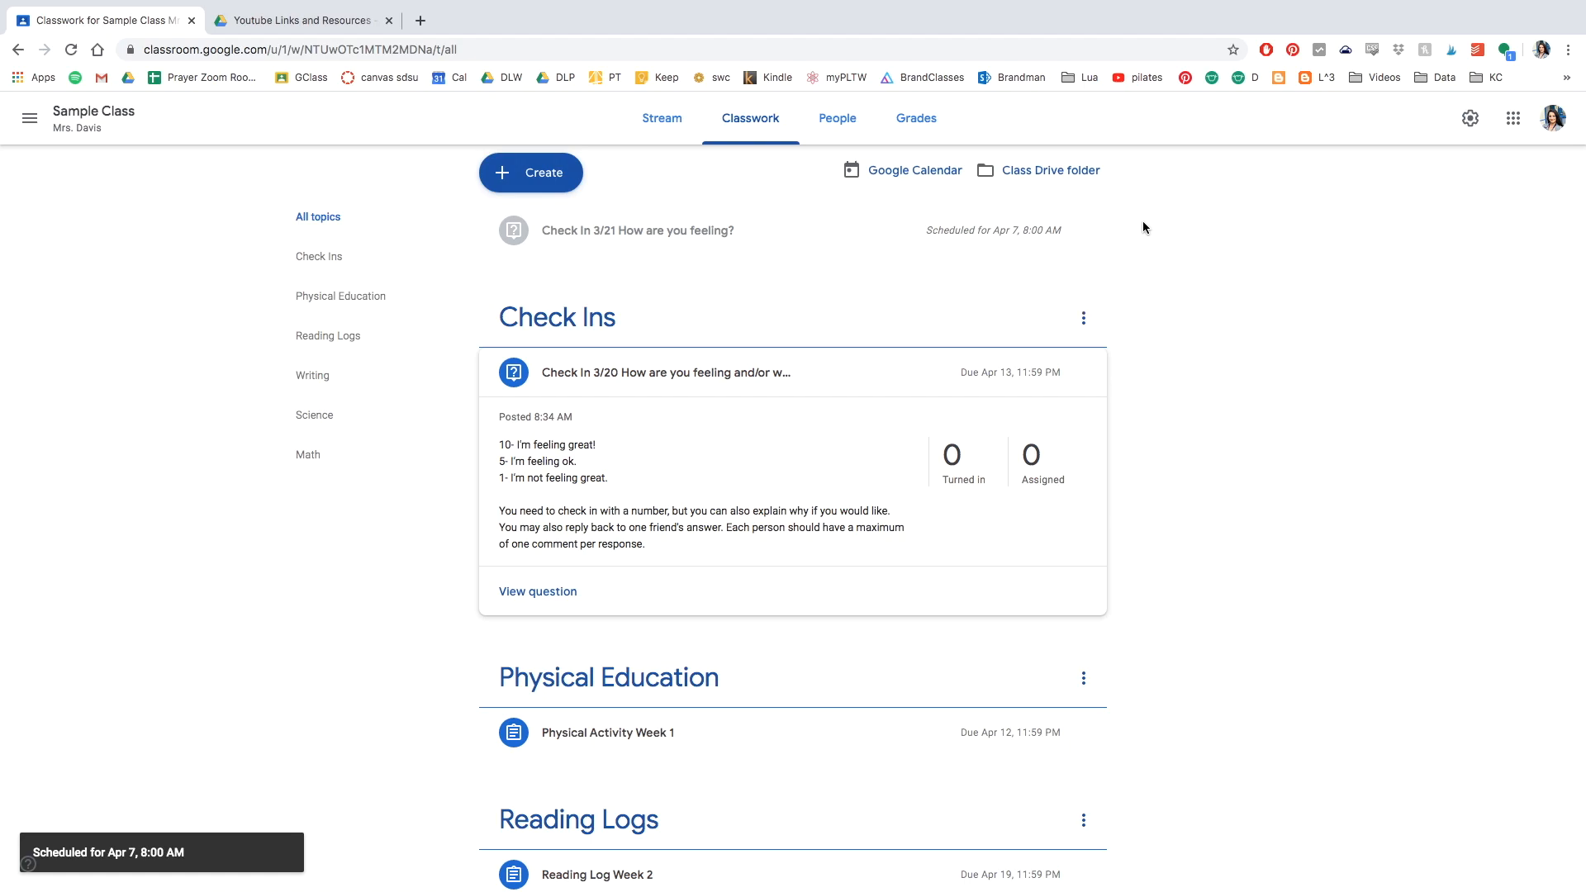
pyautogui.moveTo(786, 256); pyautogui.dragTo(762, 405)
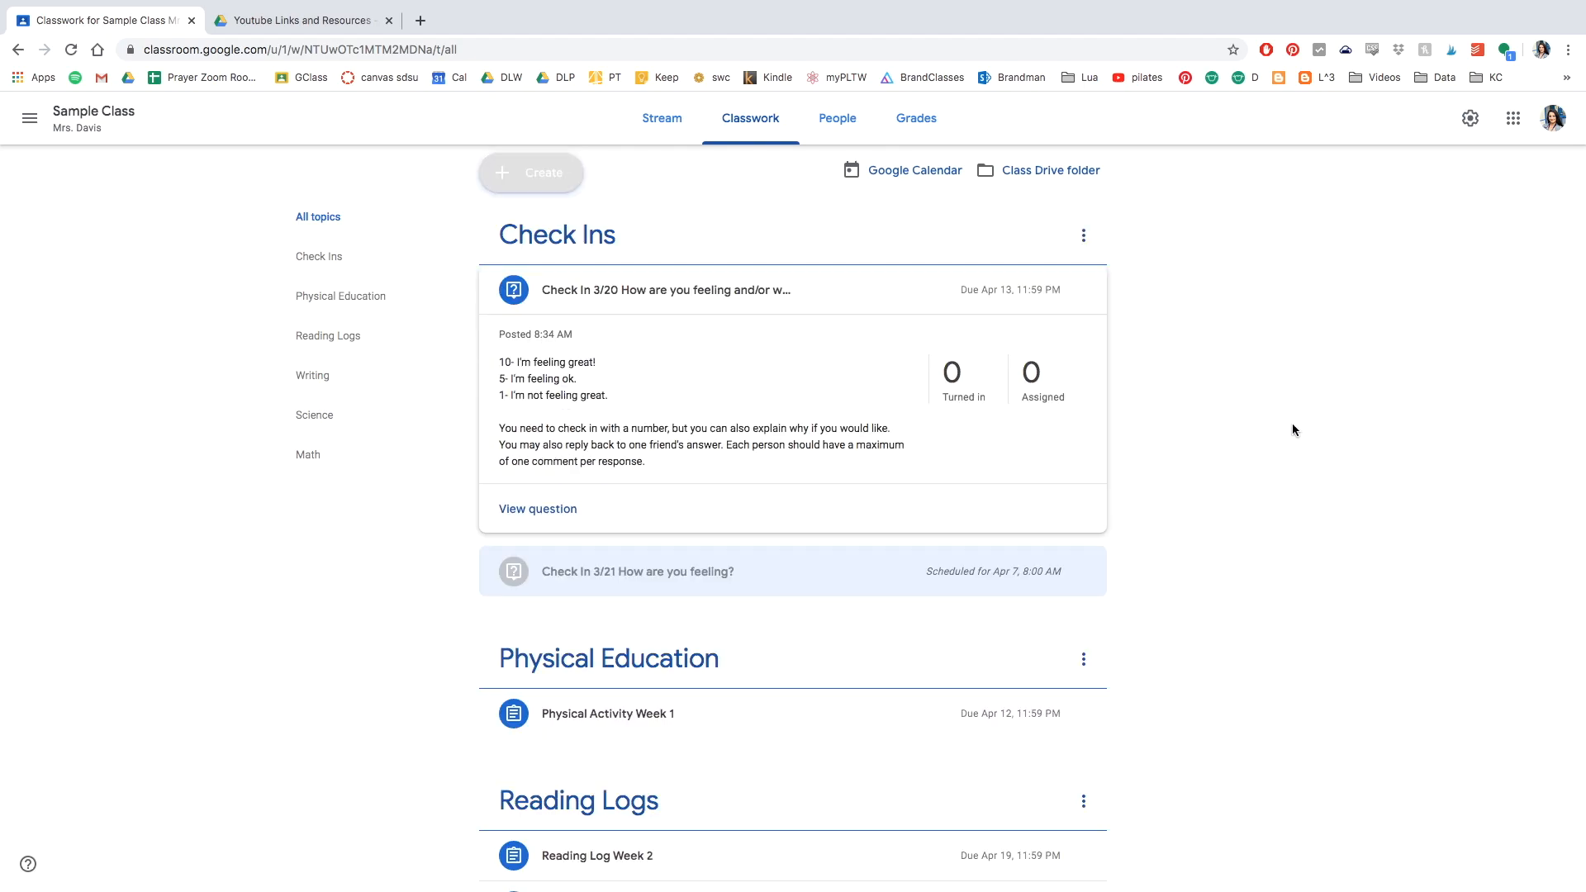
pyautogui.scroll(-4, 1277, 510)
pyautogui.scroll(4, 1272, 509)
pyautogui.scroll(-3, 1268, 509)
pyautogui.scroll(-5, 1269, 509)
pyautogui.scroll(7, 1269, 509)
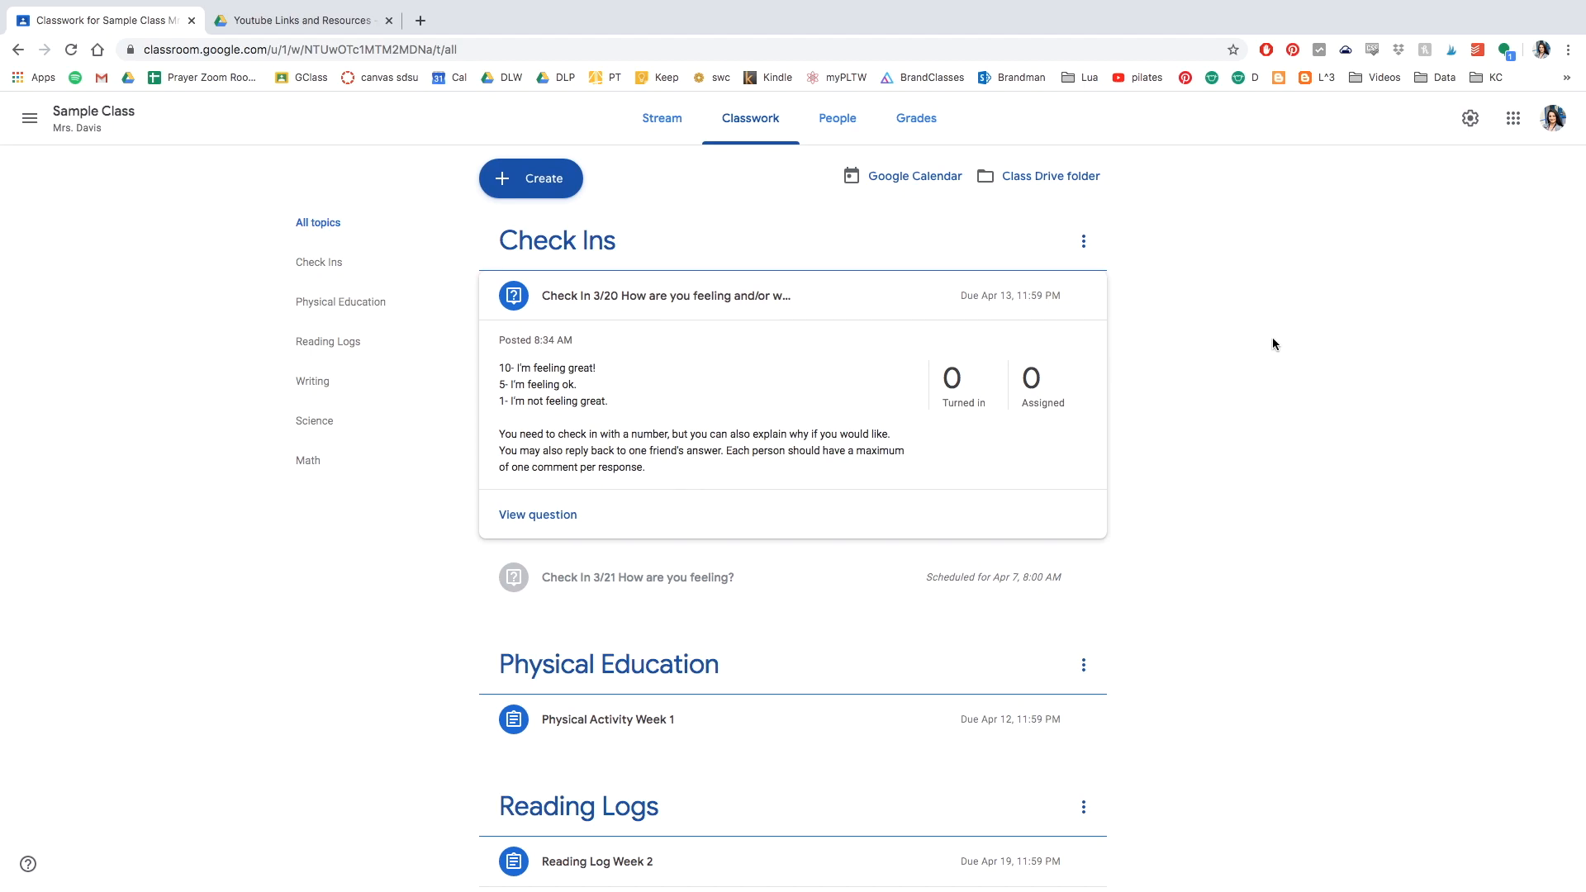
pyautogui.scroll(-1, 544, 181)
# Create a new classwork assignment titled "Check in for the Month".
pyautogui.click(544, 181)
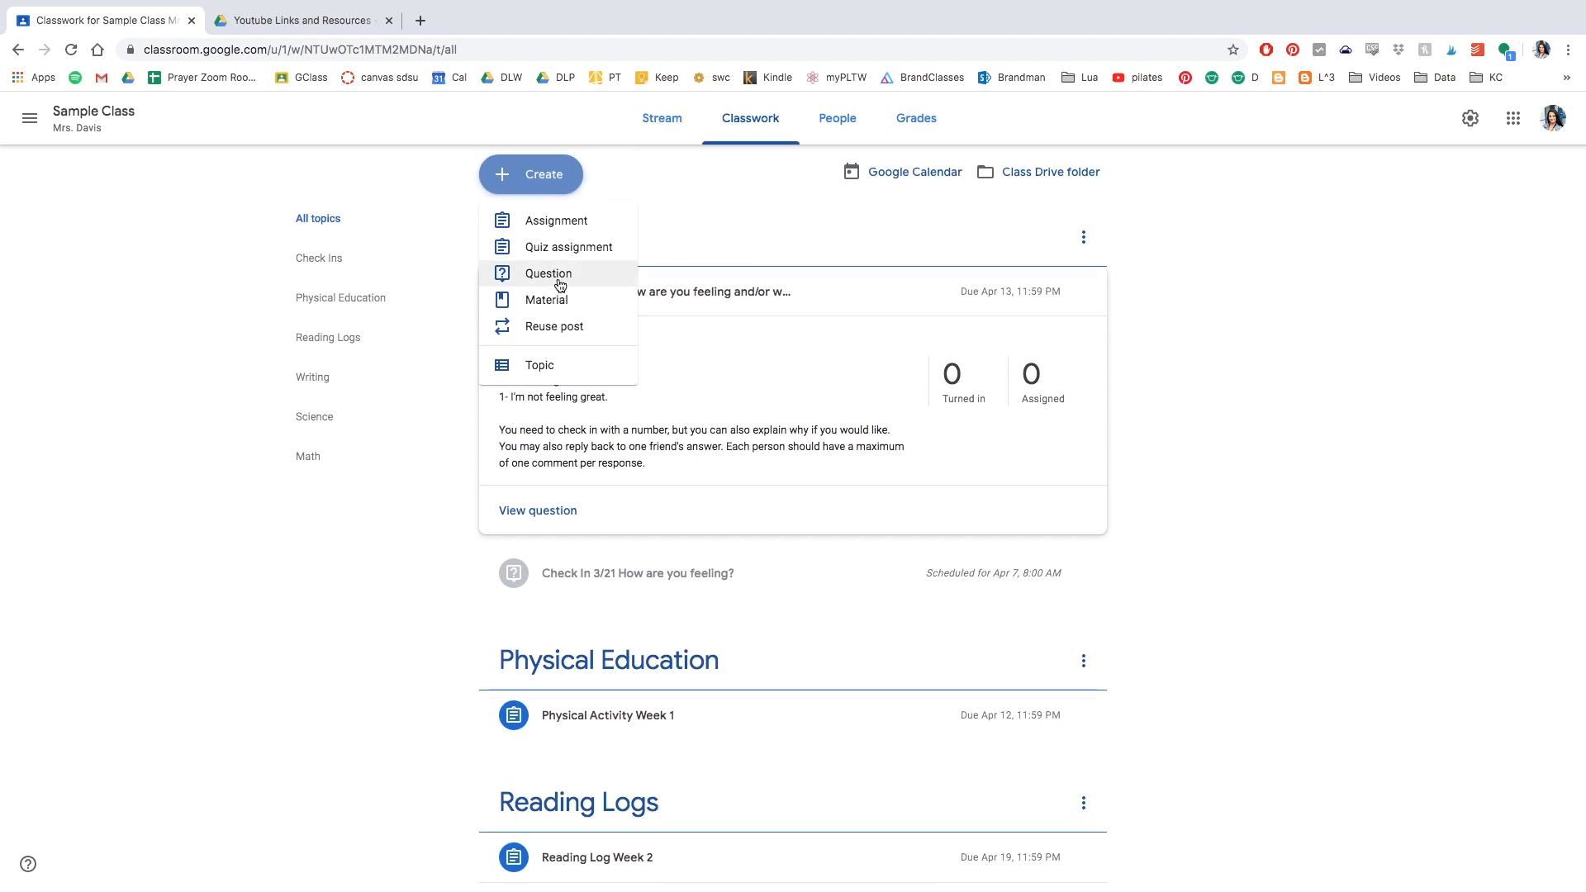
pyautogui.click(560, 221)
pyautogui.write('Check in for the Month')
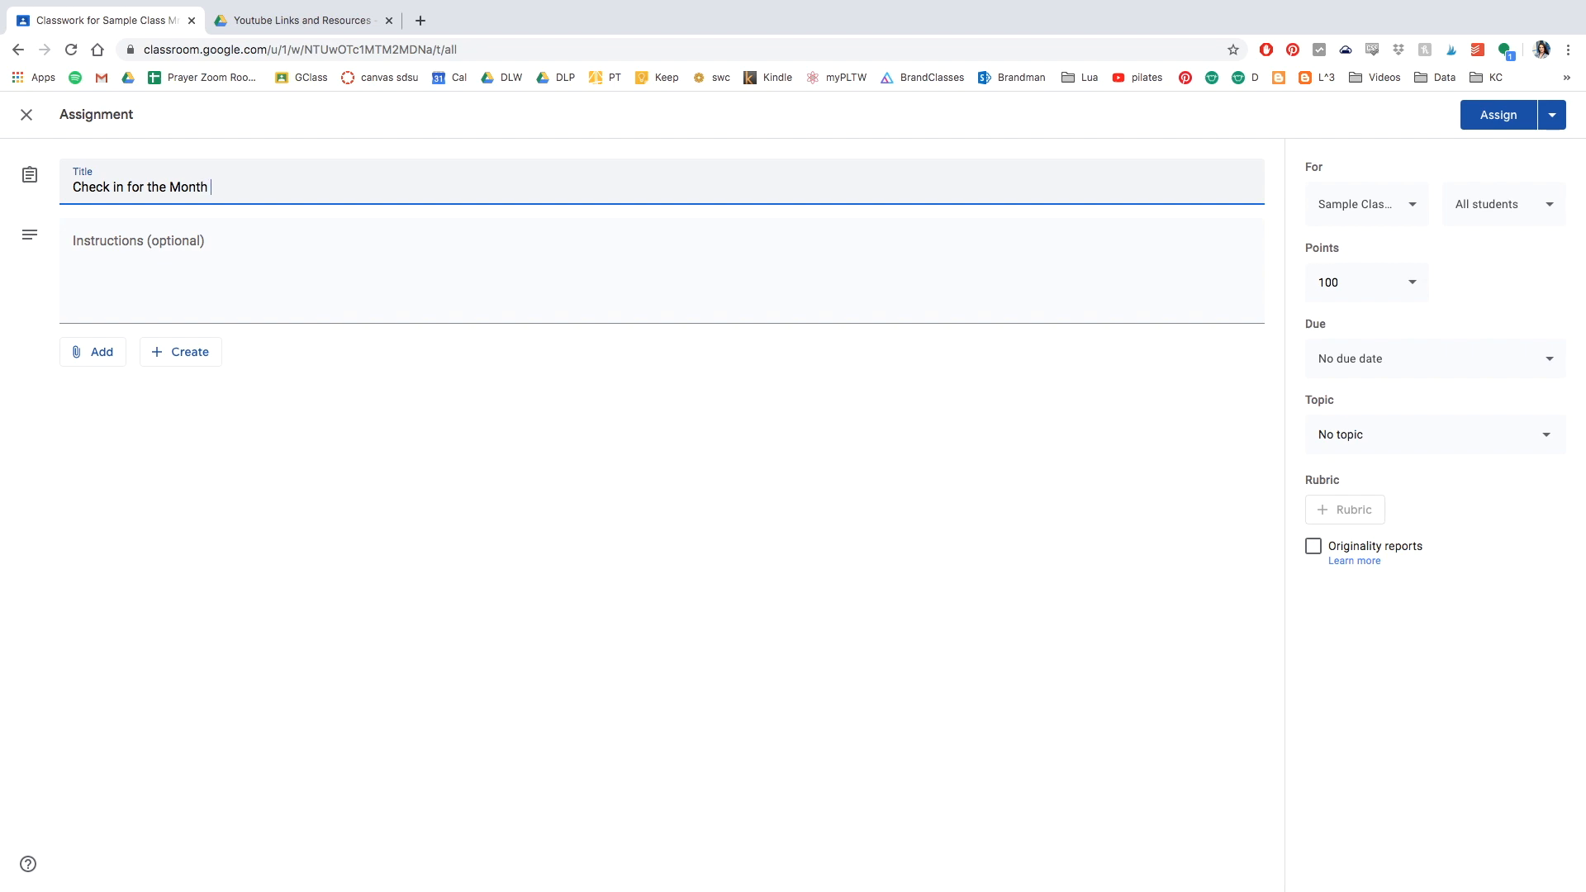
# Begin the assignment instructions with "Please keep track of how you are feeling and update on a daily basis.".
pyautogui.click(471, 248)
pyautogui.write('Please keep track of how you are feeling a')
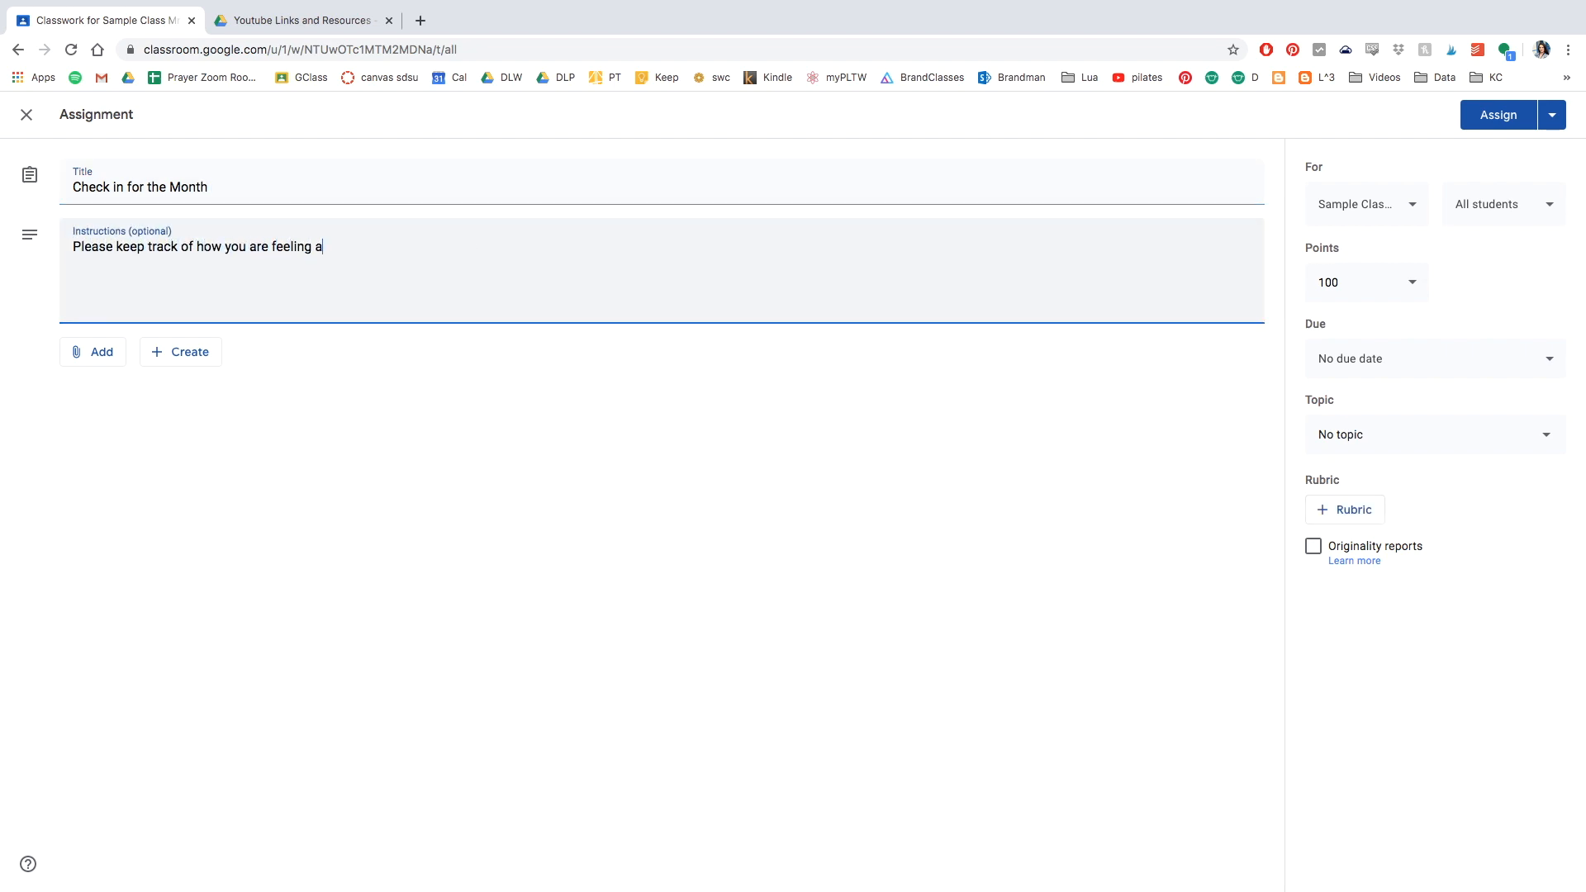
pyautogui.write('nd update on a daily basis. Y')
# Add "You are in charge of completing this, and I will go in periodically to check how you are feeling." to the instructions.
pyautogui.write('ou are in charge of compeltein')
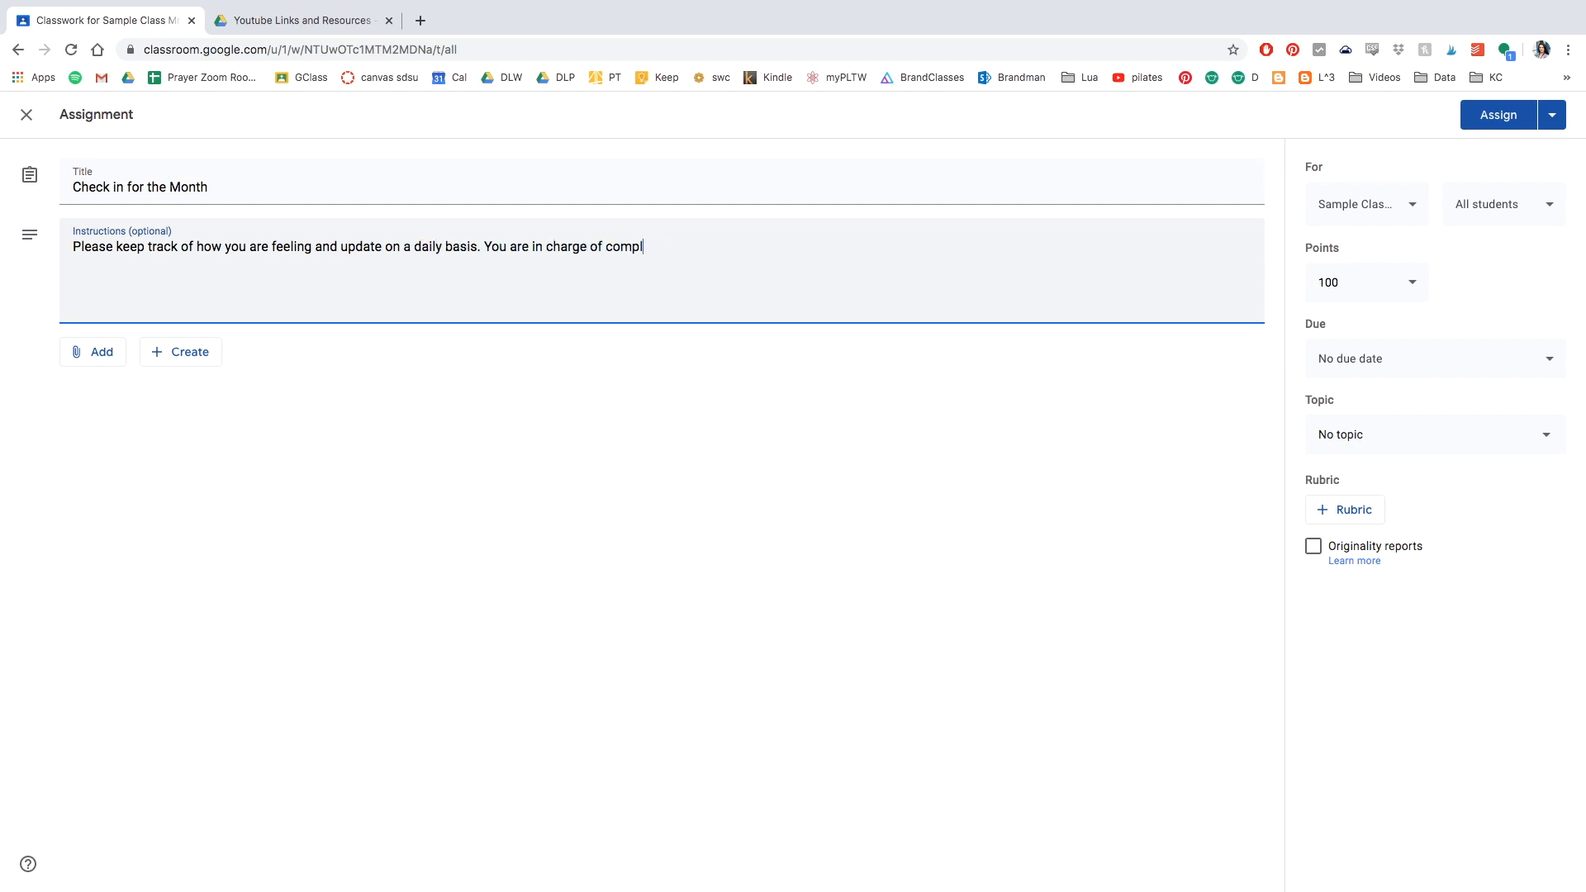
pyautogui.write('ng this, and I will go in periodically to check how you a')
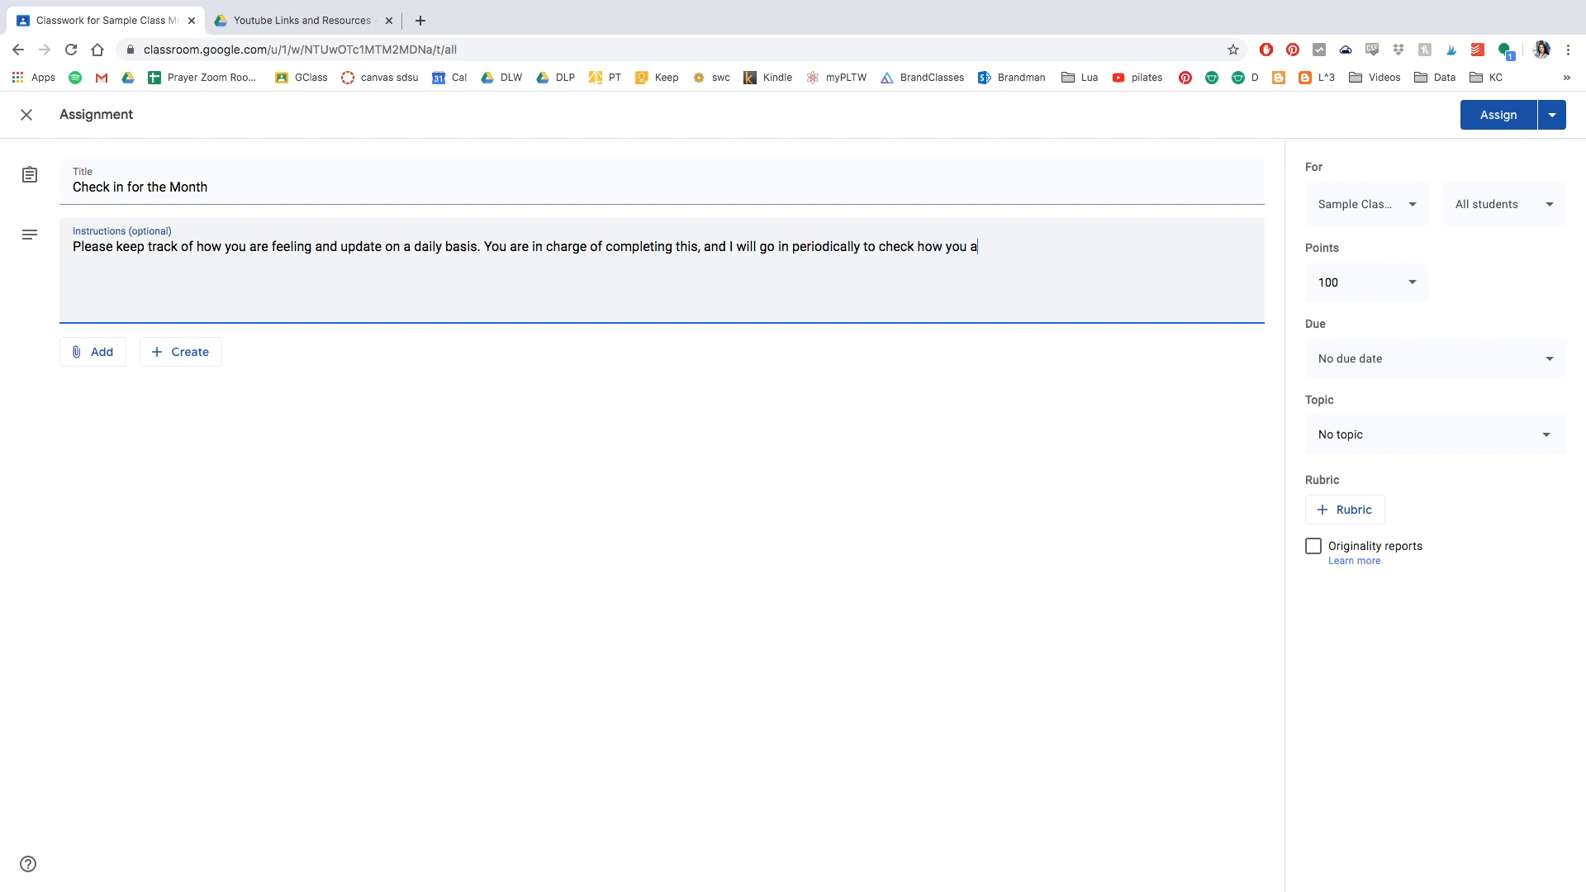
pyautogui.write('re feeling.')
# Set the assignment's due date to Apr 30, 2020, with a due time of 11:59 PM.
pyautogui.click(1413, 286)
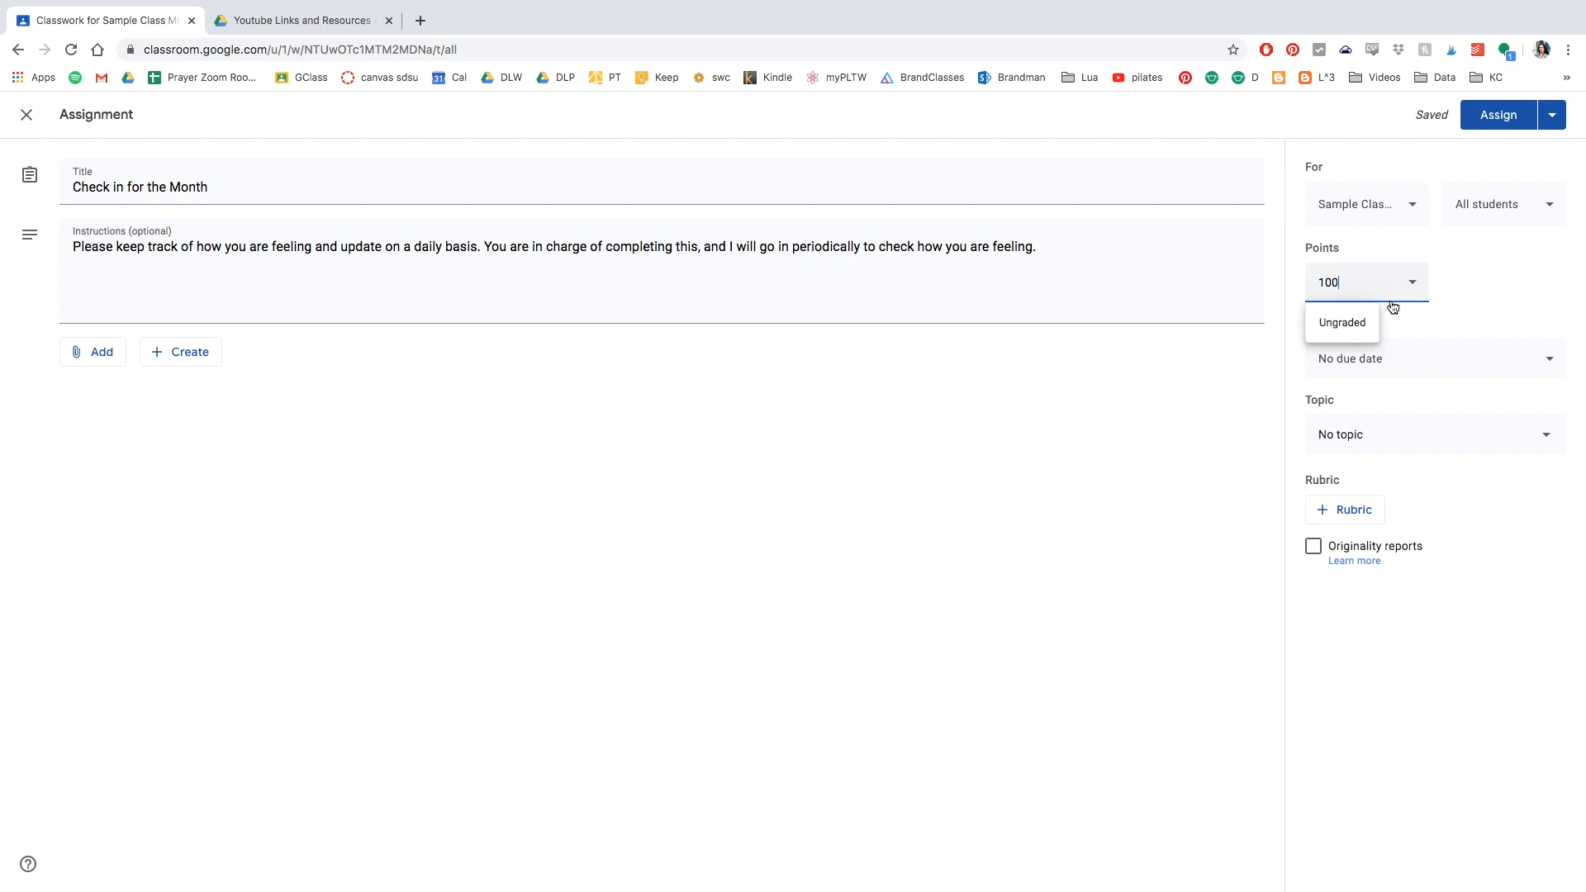
pyautogui.click(1458, 295)
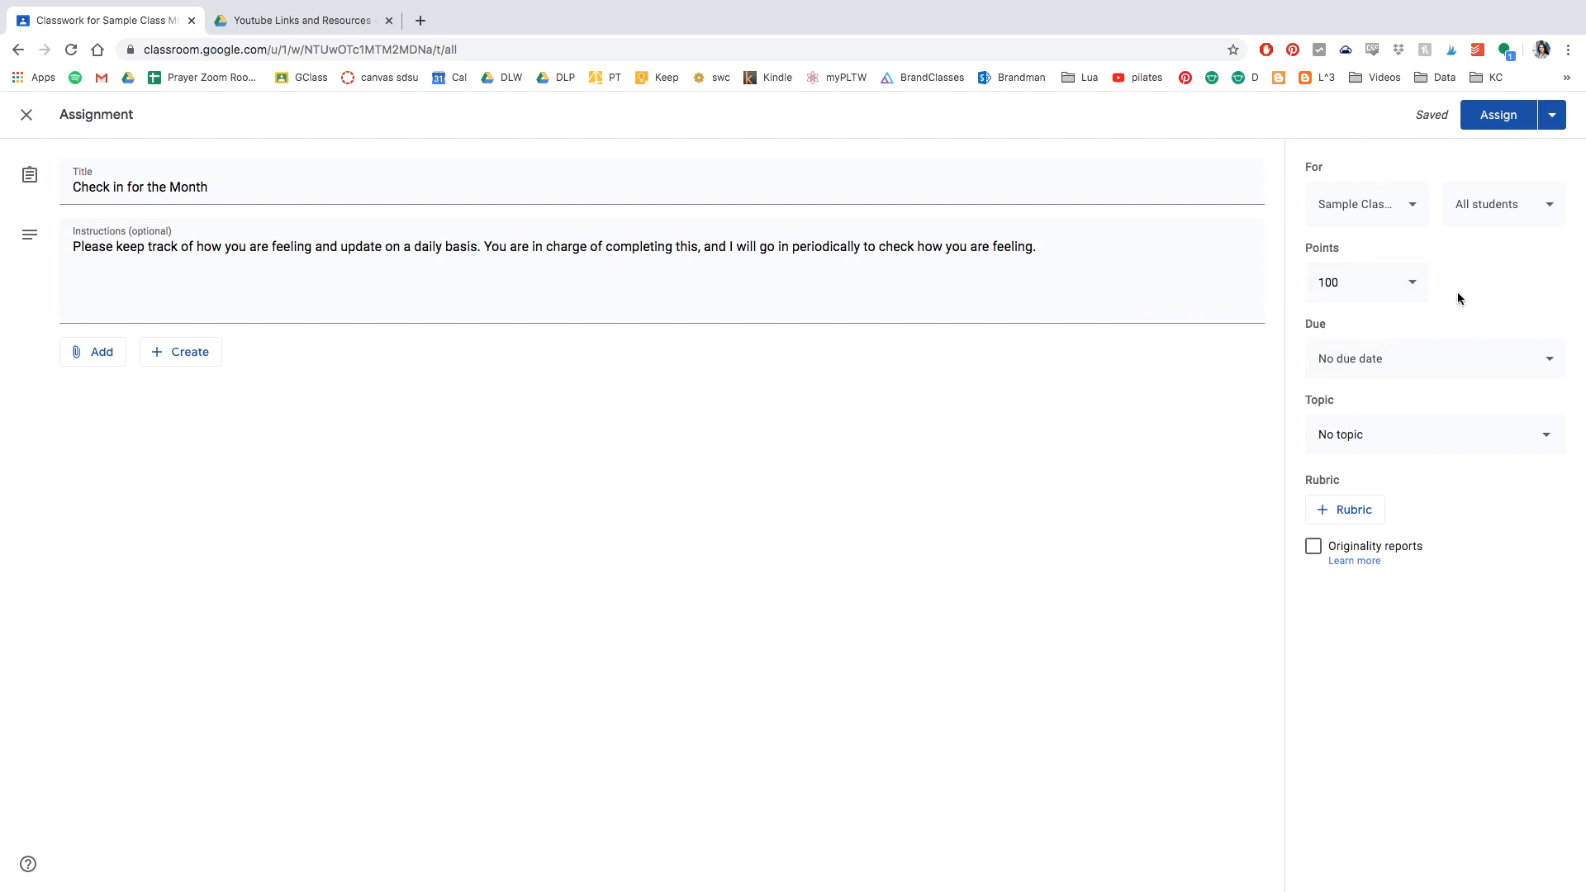
pyautogui.click(1412, 359)
pyautogui.click(1481, 425)
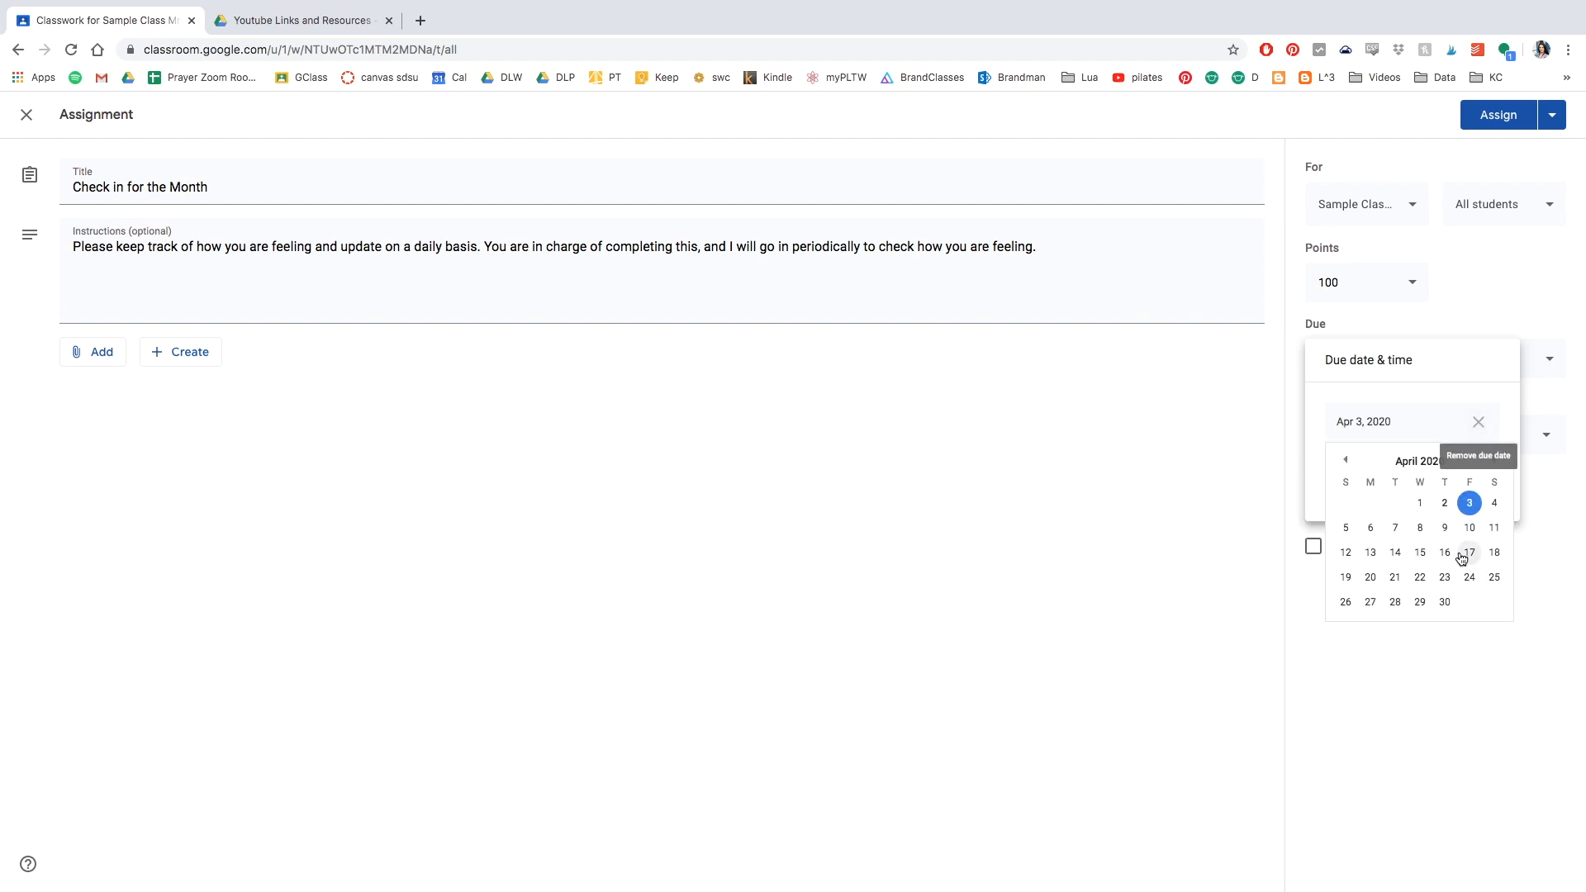
pyautogui.click(1444, 602)
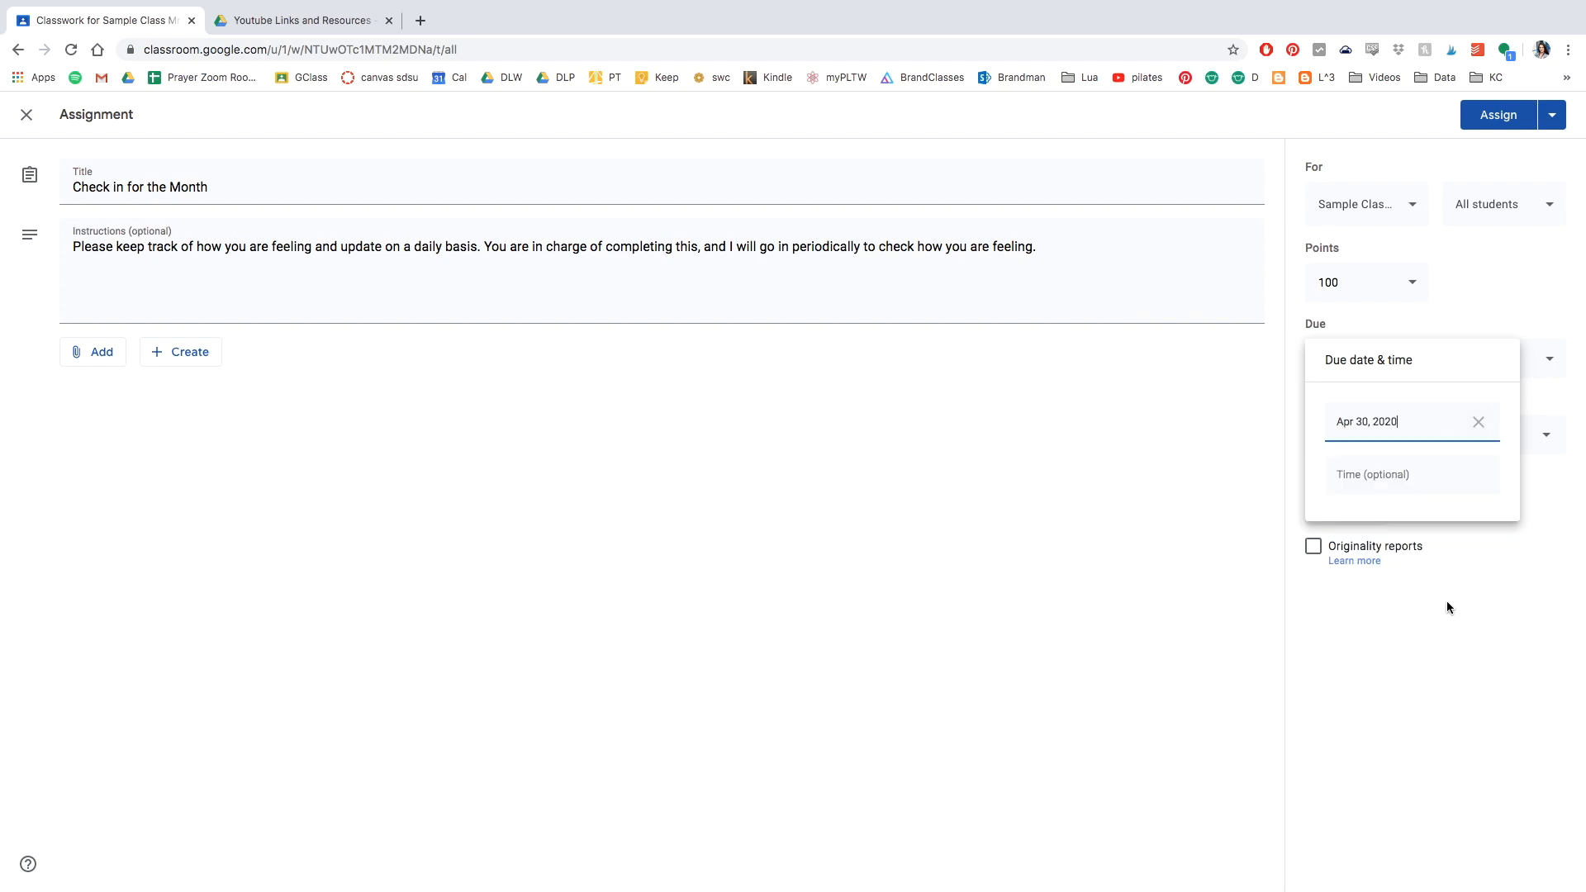
pyautogui.click(1450, 474)
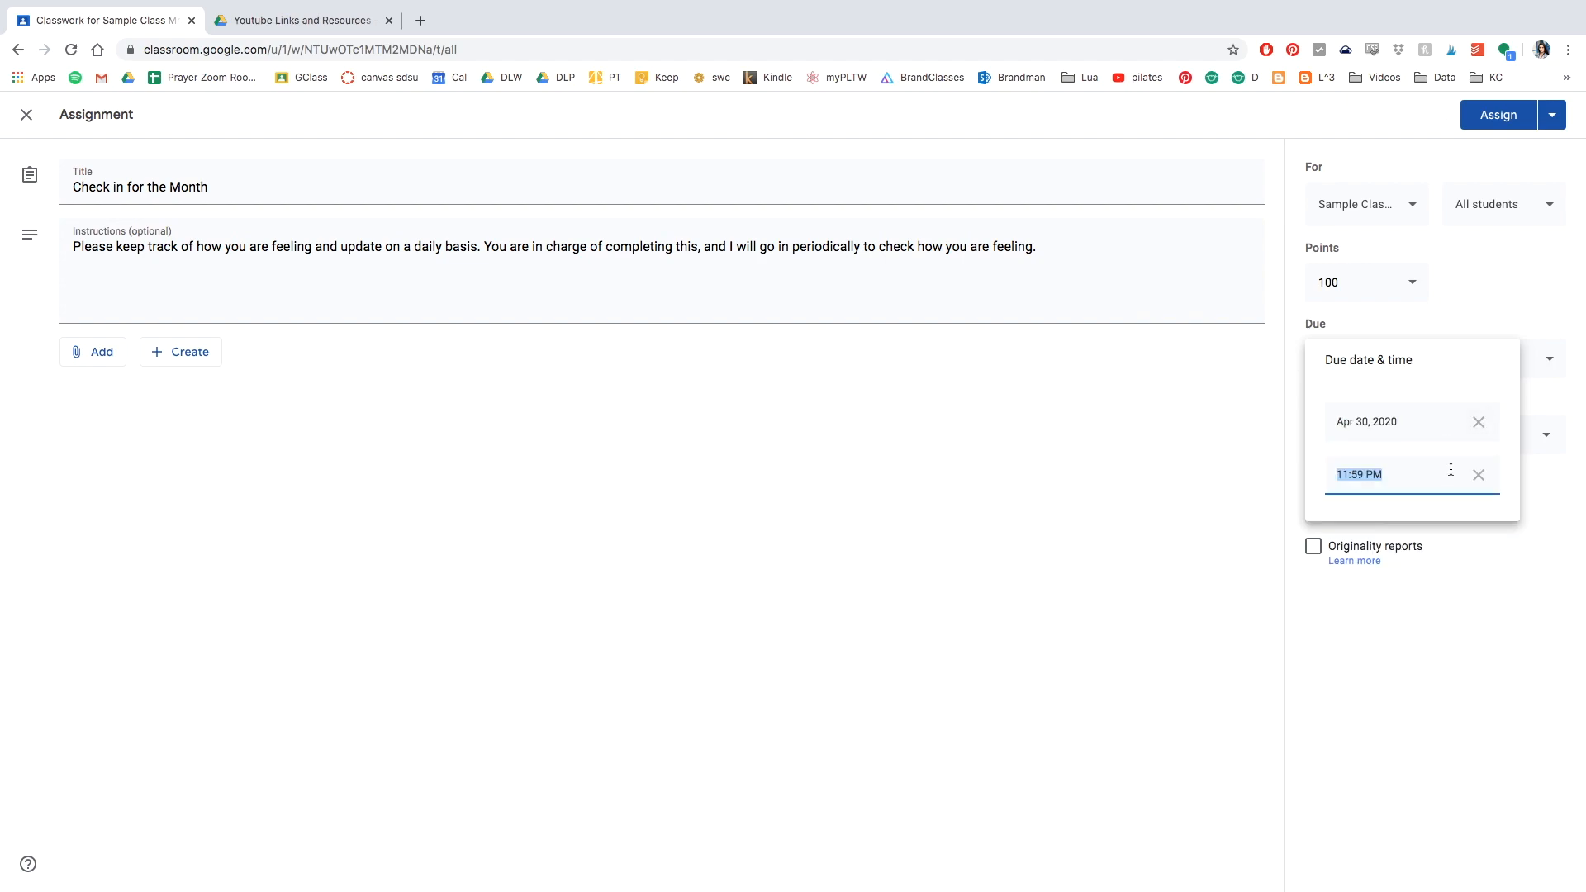
# File the assignment under the Check Ins topic.
pyautogui.click(1495, 294)
pyautogui.click(1491, 441)
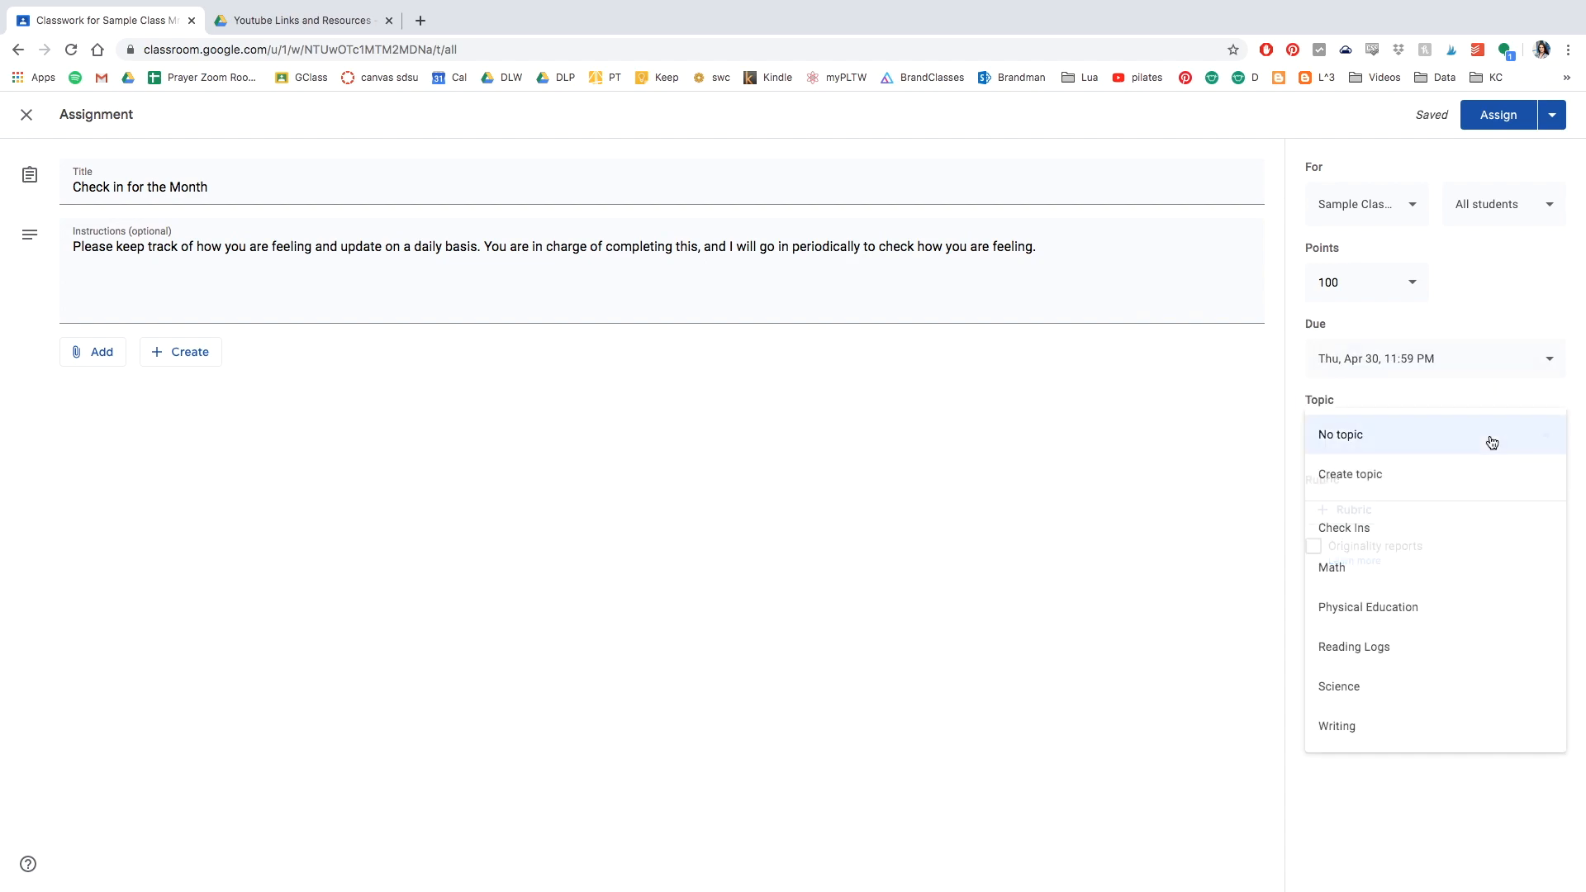
pyautogui.click(1351, 527)
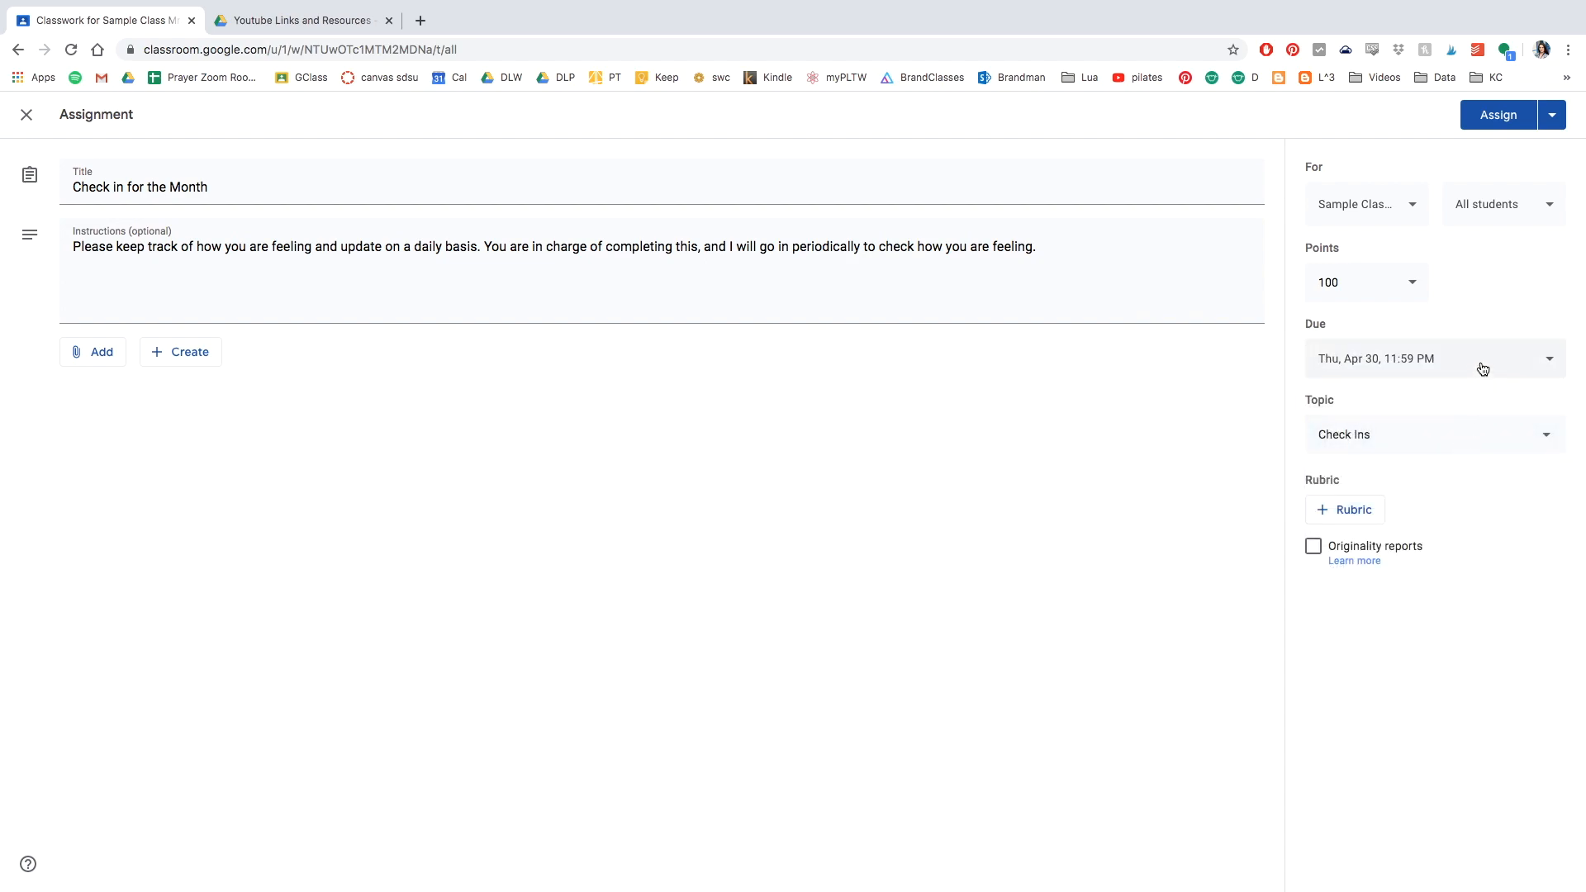
# Attach the Student Check In for the Week spreadsheet from Google Drive to the assignment.
pyautogui.click(102, 359)
pyautogui.click(105, 387)
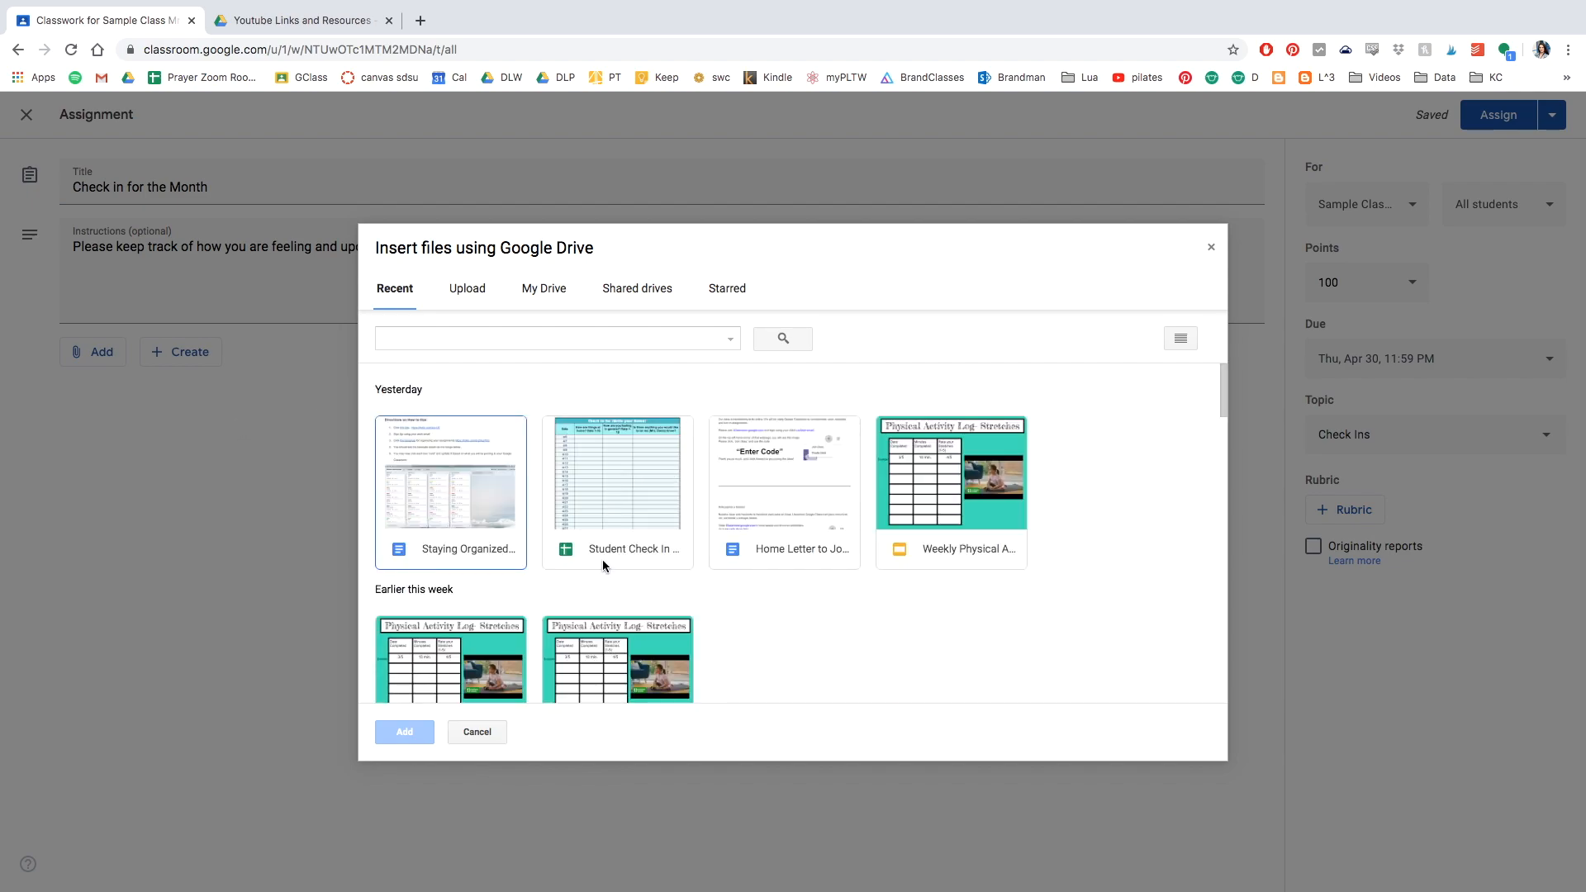
pyautogui.click(640, 547)
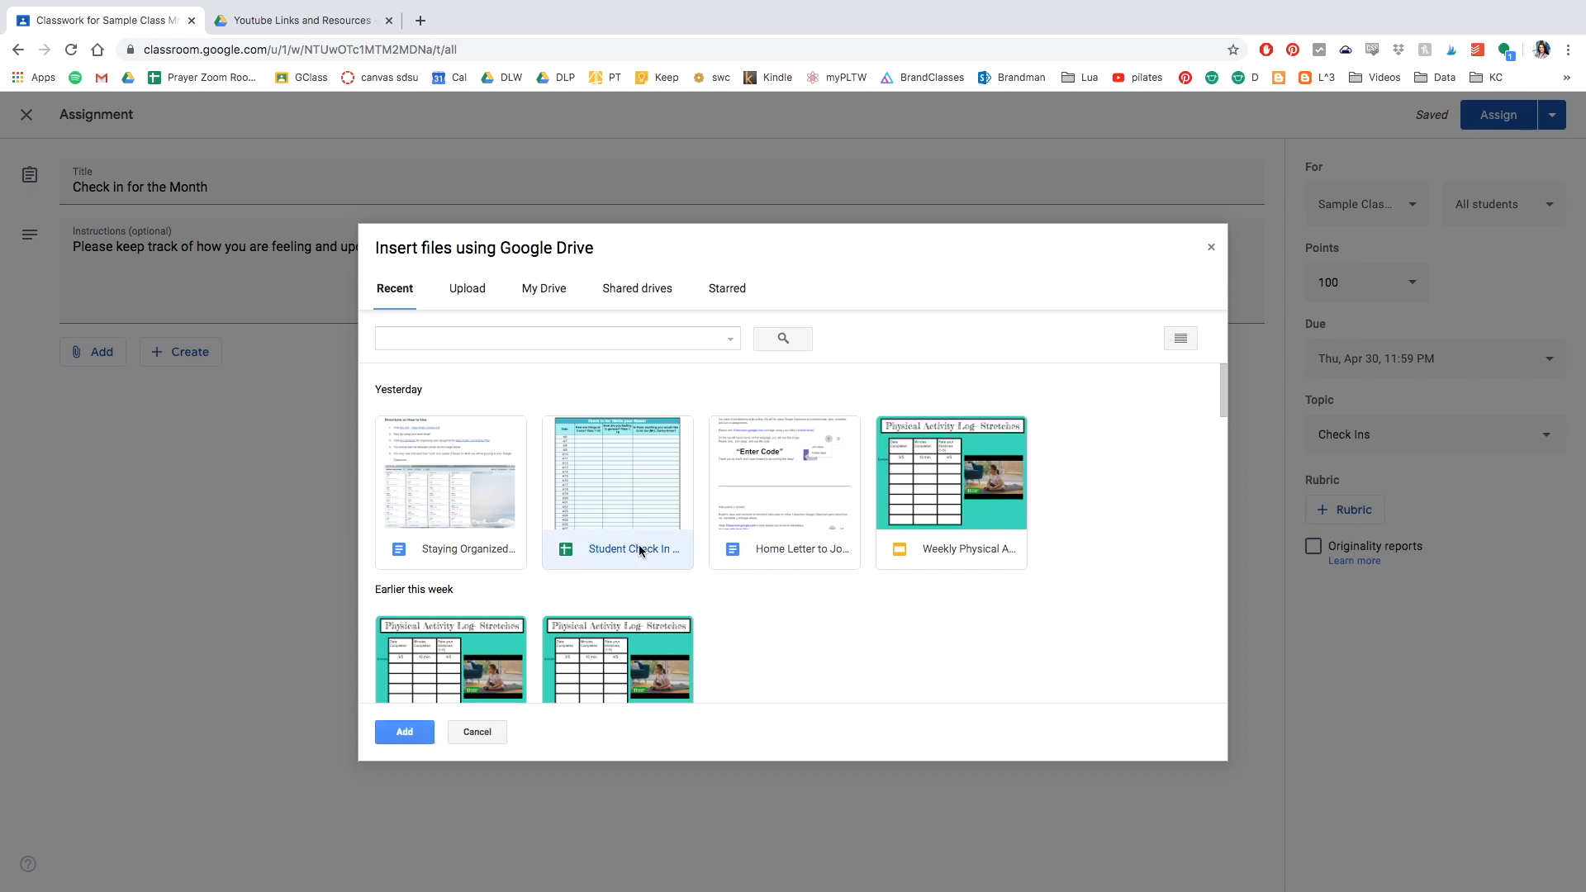
pyautogui.rightClick(640, 548)
pyautogui.doubleClick(610, 546)
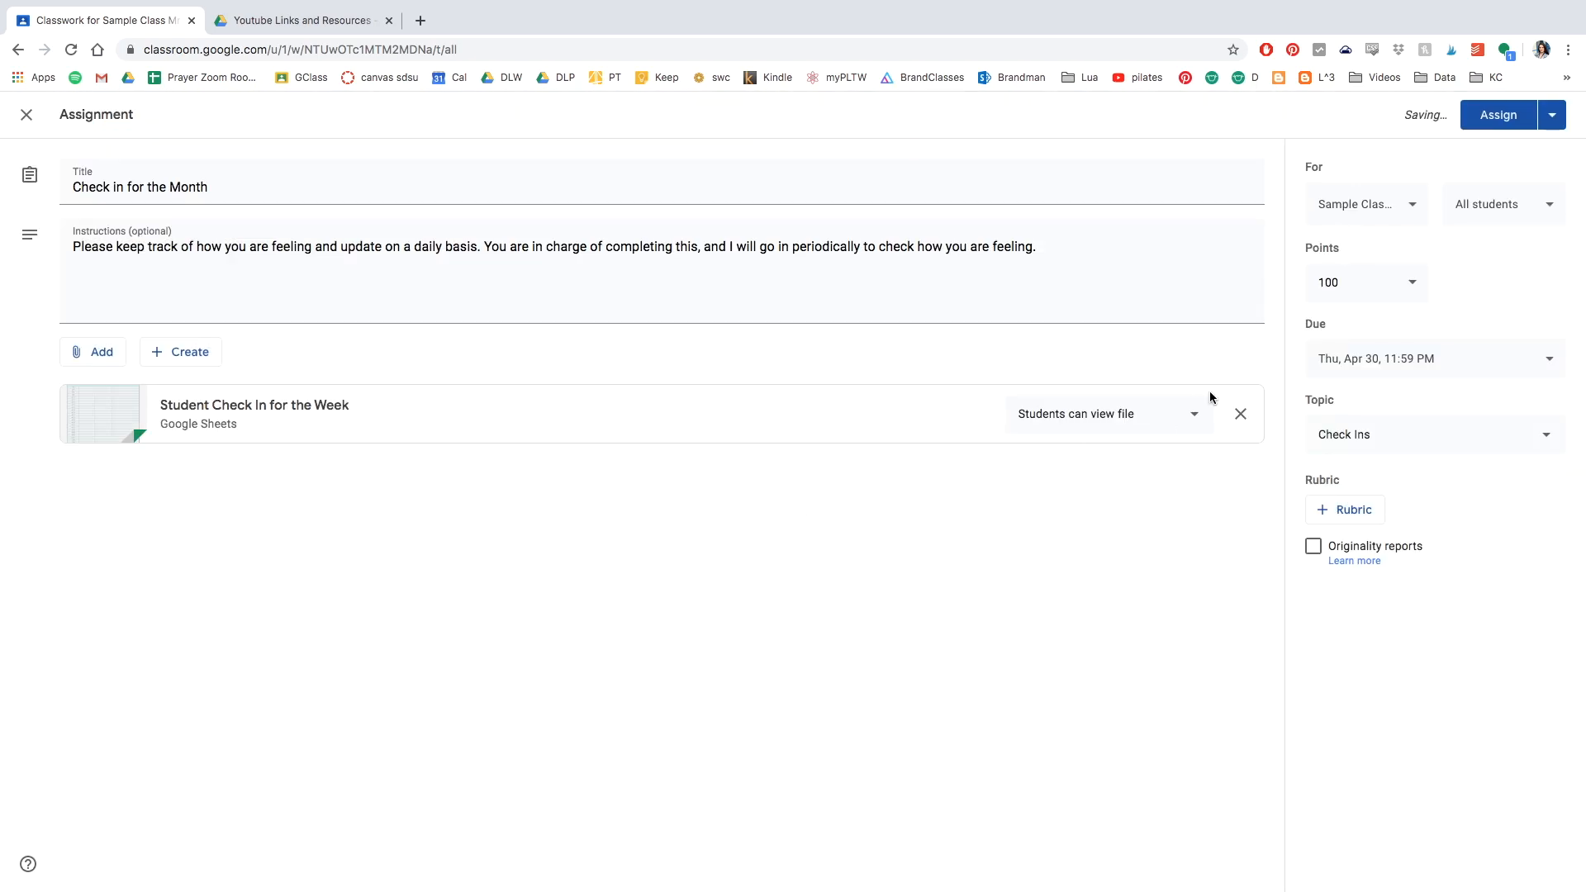
# Set the attached spreadsheet to make a copy for each student and assign the assignment to the class.
pyautogui.click(1187, 415)
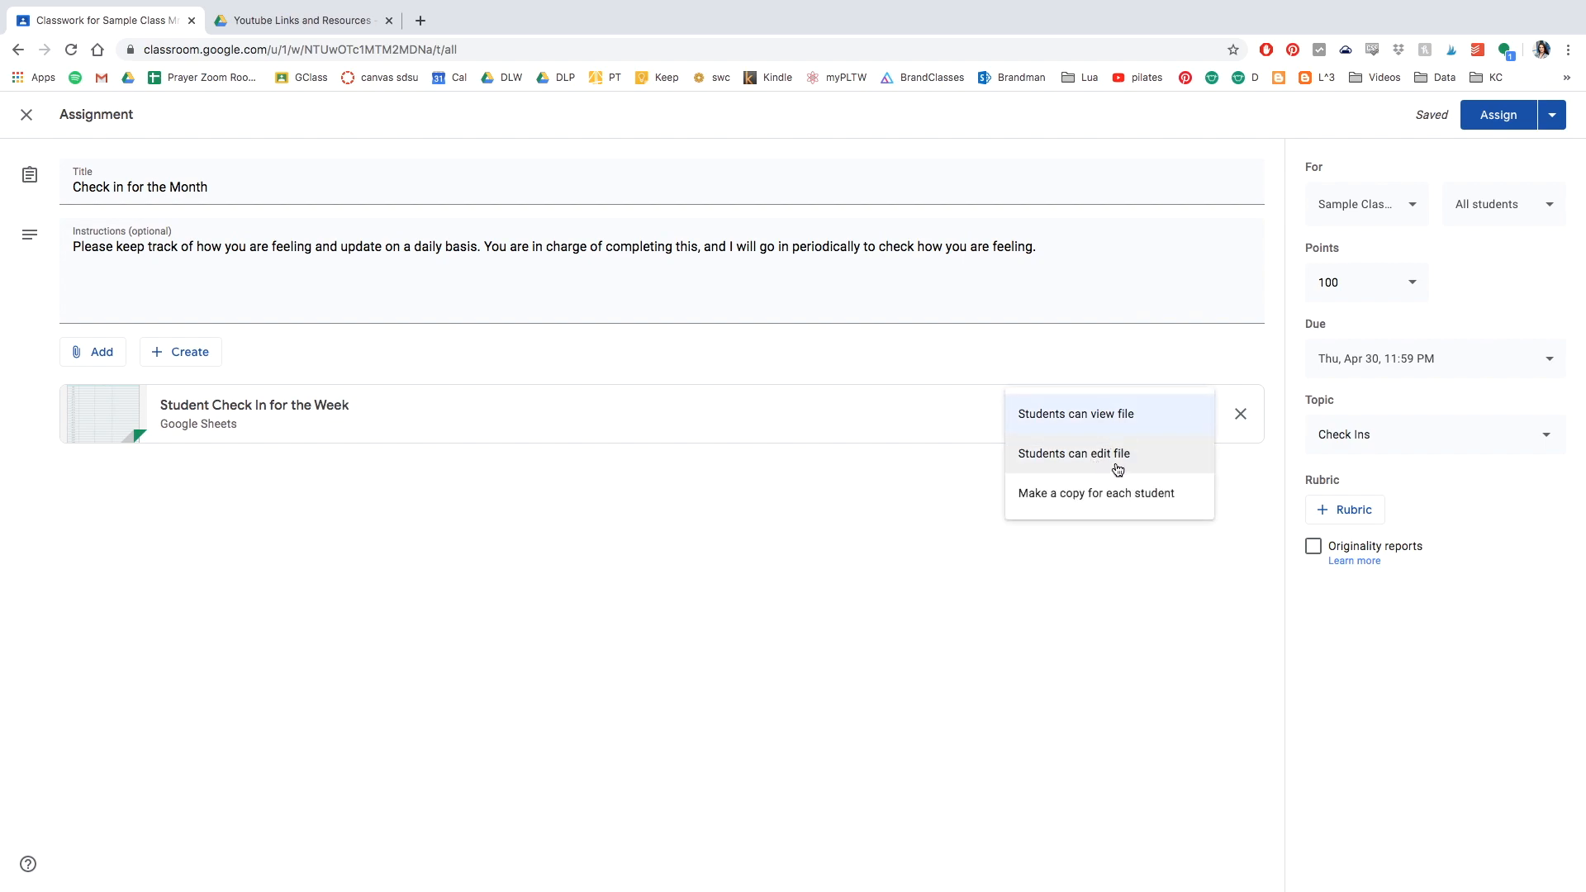
pyautogui.click(1070, 493)
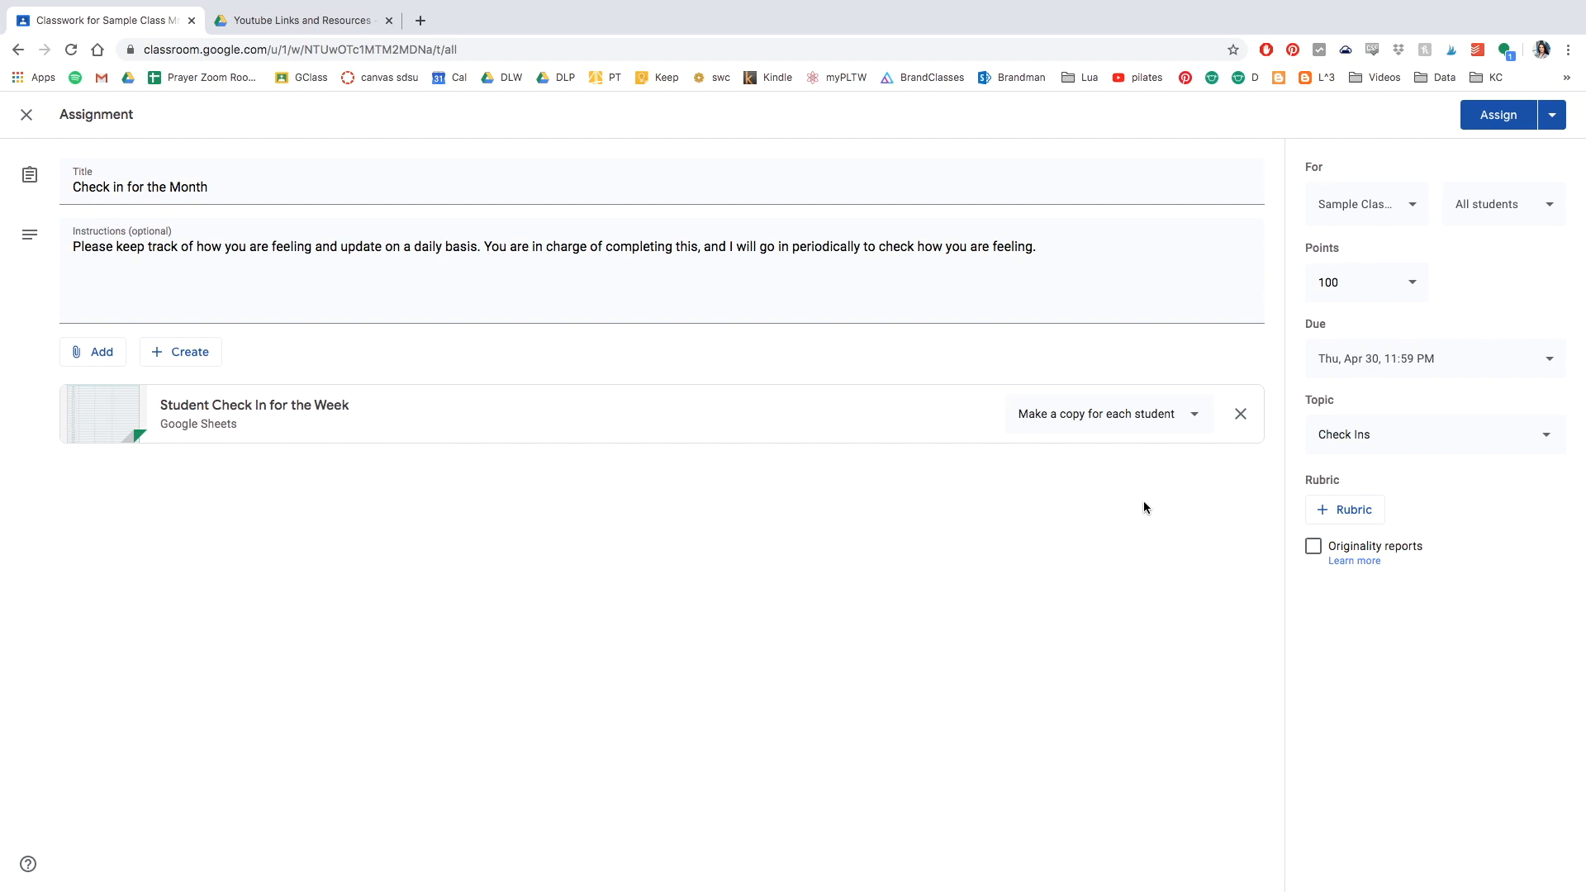
pyautogui.click(1499, 115)
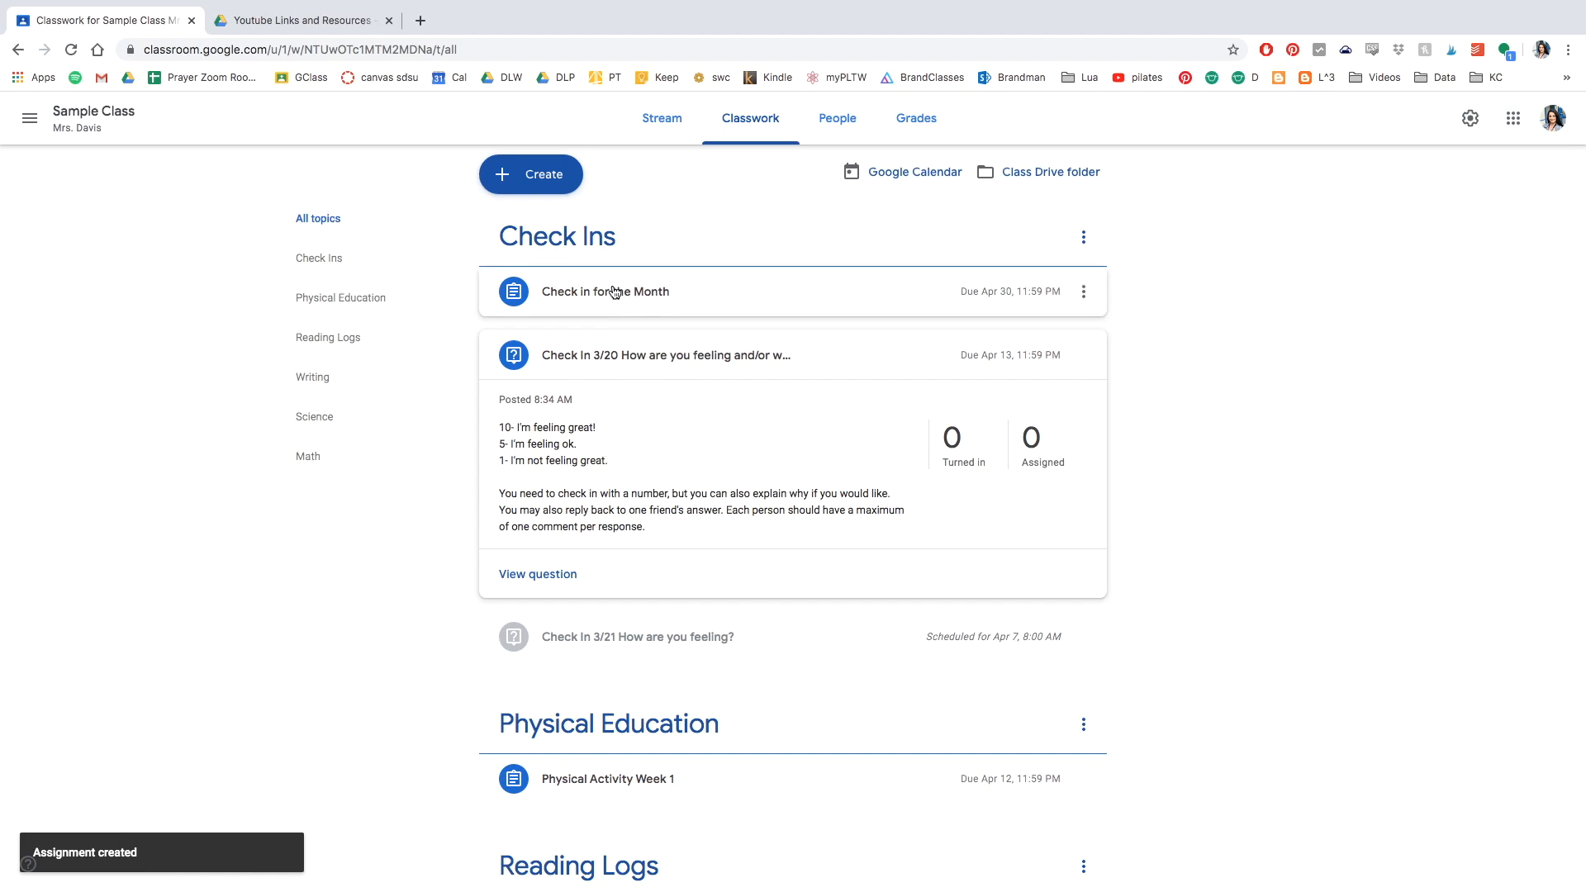
# Open the posted Check in for the Month assignment and review its student work and instructions pages.
pyautogui.click(614, 292)
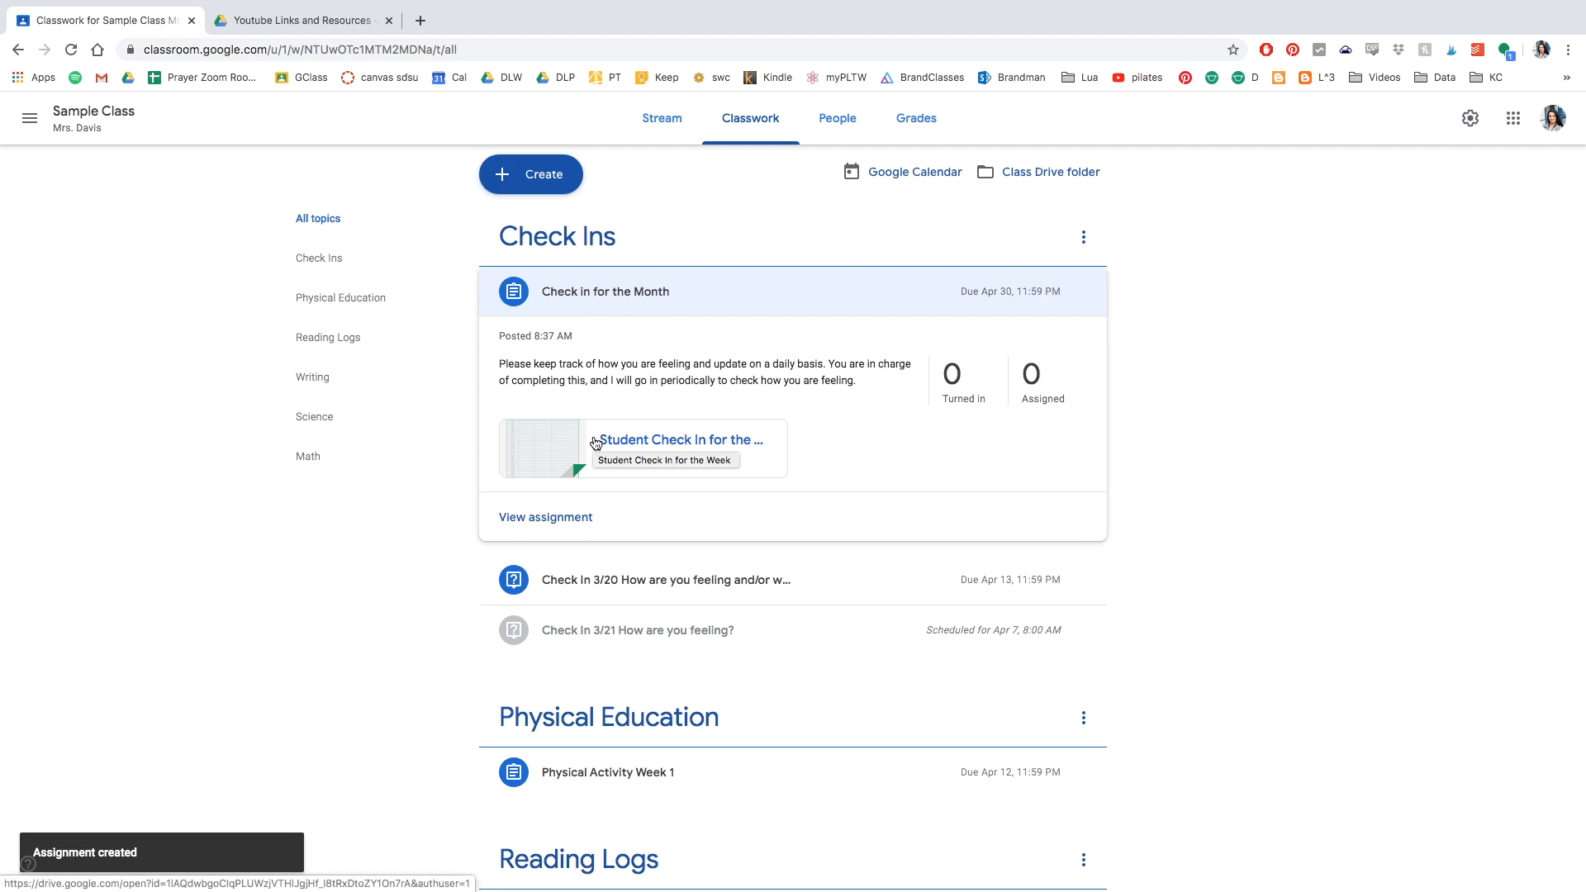
pyautogui.click(566, 517)
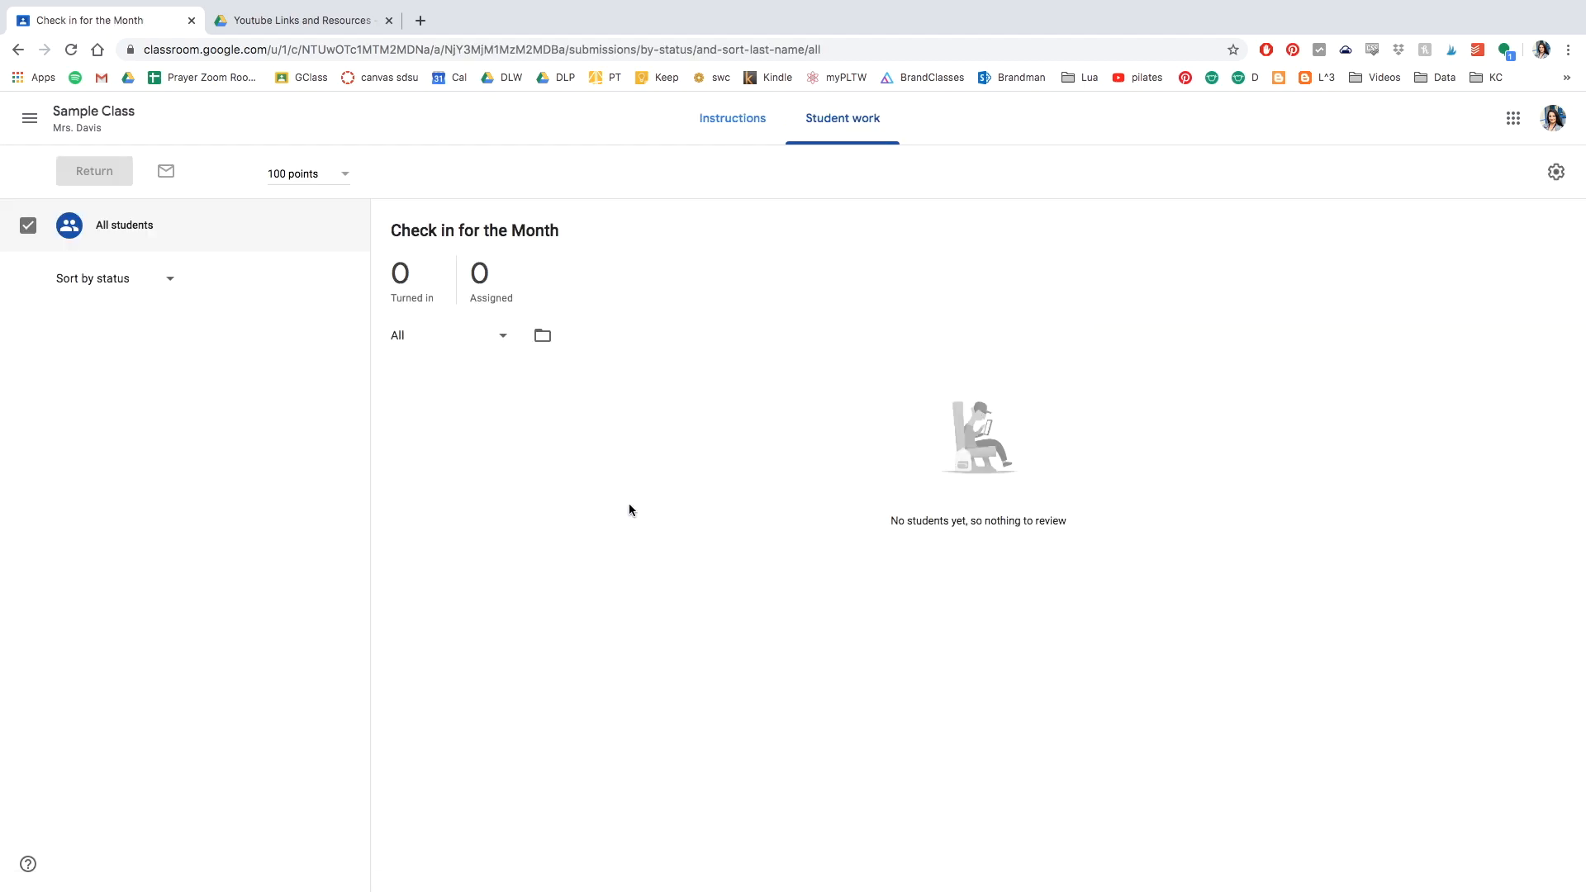
pyautogui.click(724, 126)
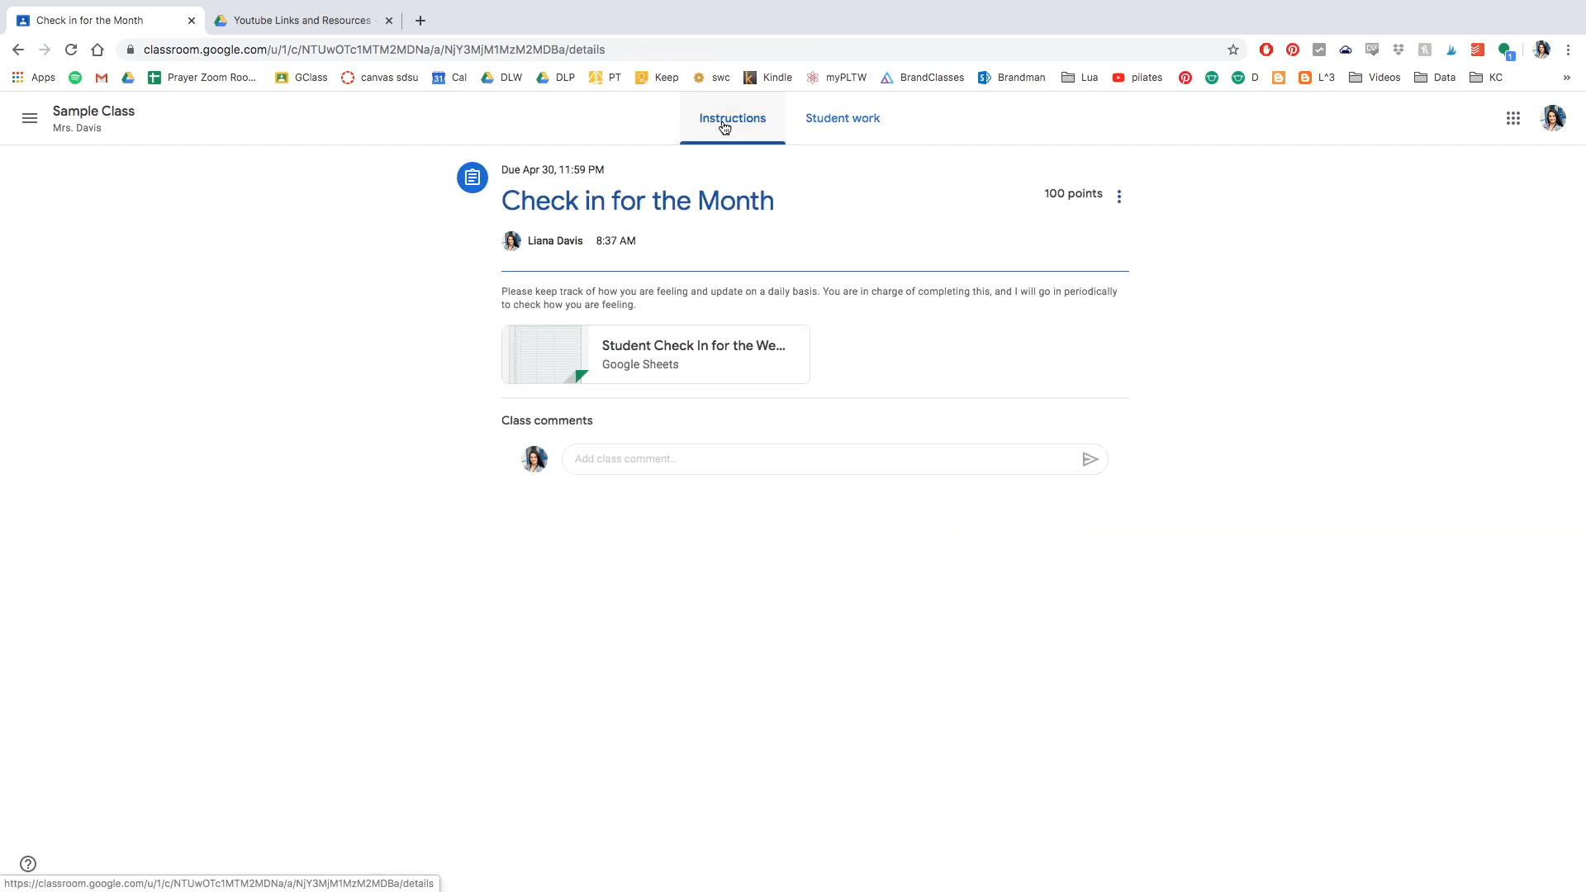
# Examine the date rows and question columns in the attached check-in spreadsheet, and close it along with the Youtube Links and Resources page.
pyautogui.click(707, 357)
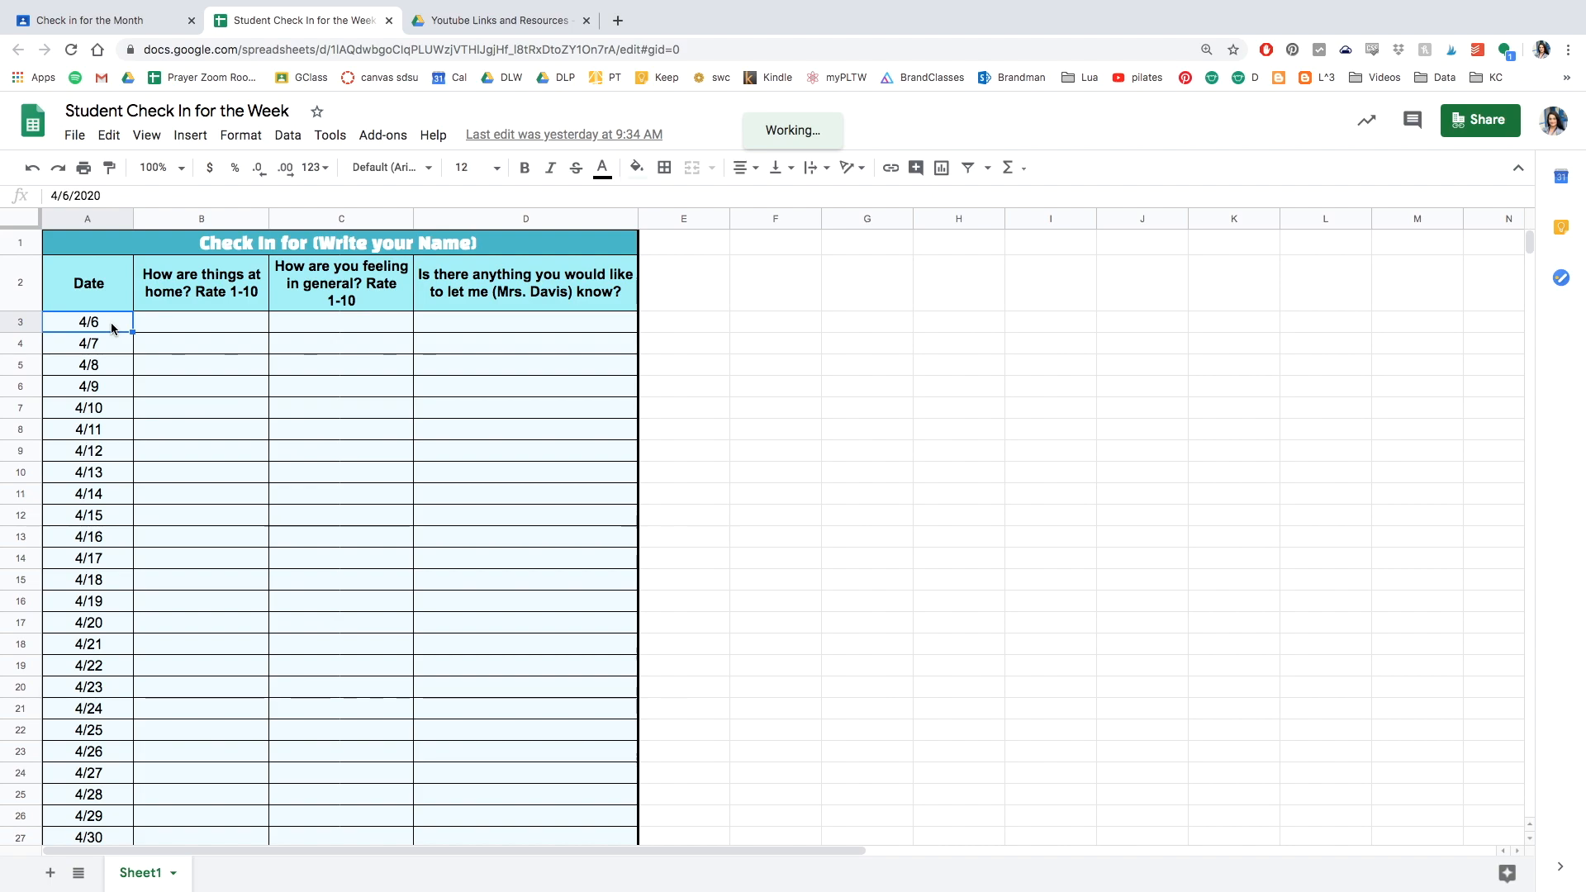
pyautogui.click(187, 322)
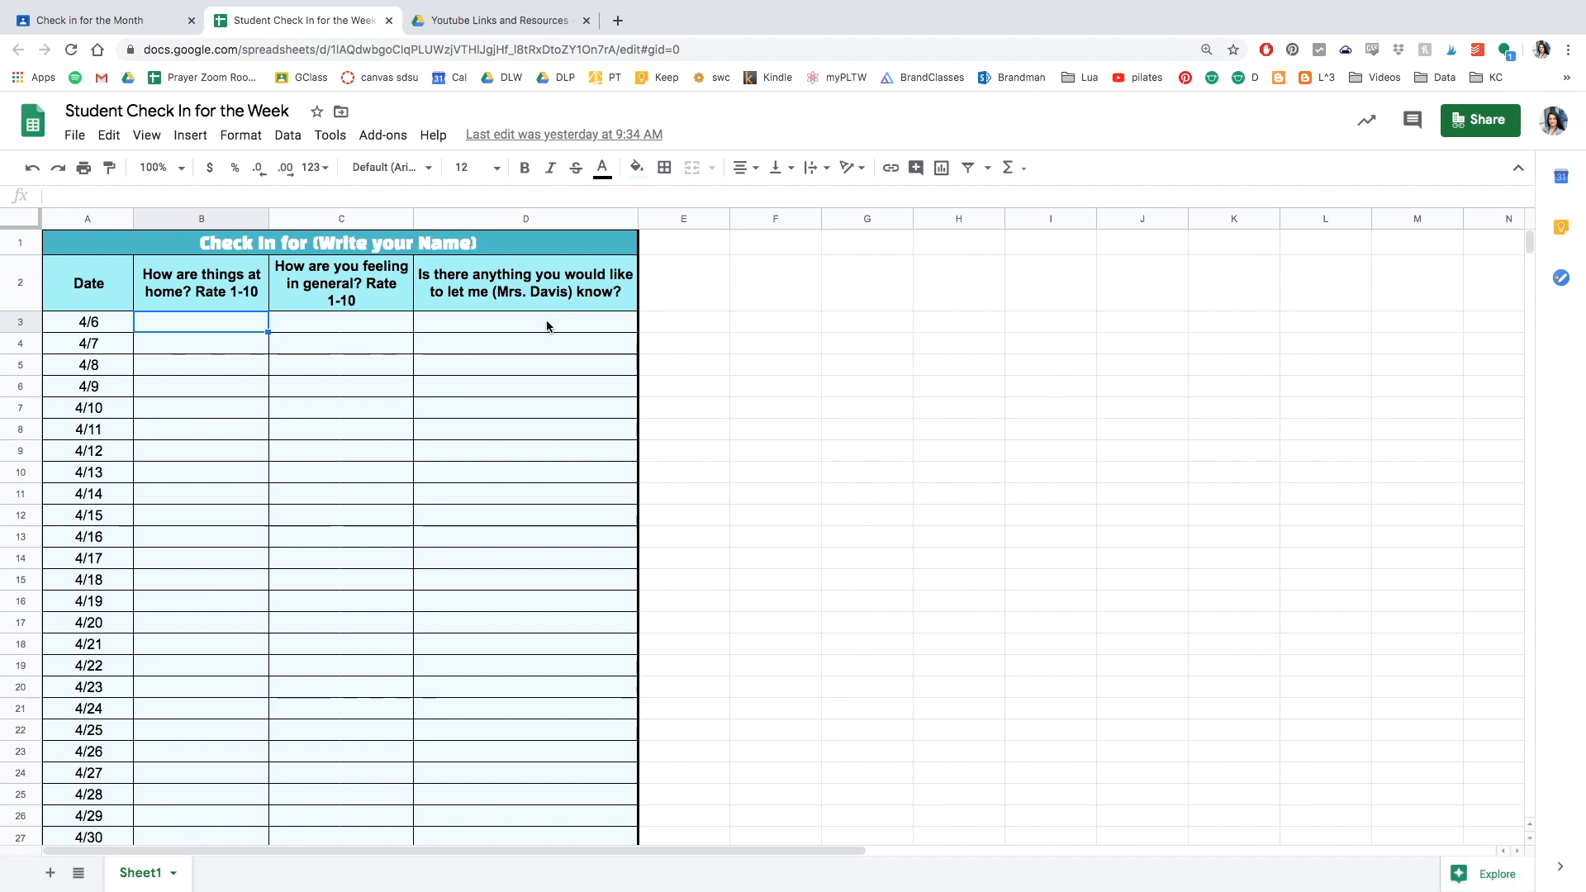
pyautogui.scroll(-3, 495, 372)
pyautogui.click(212, 351)
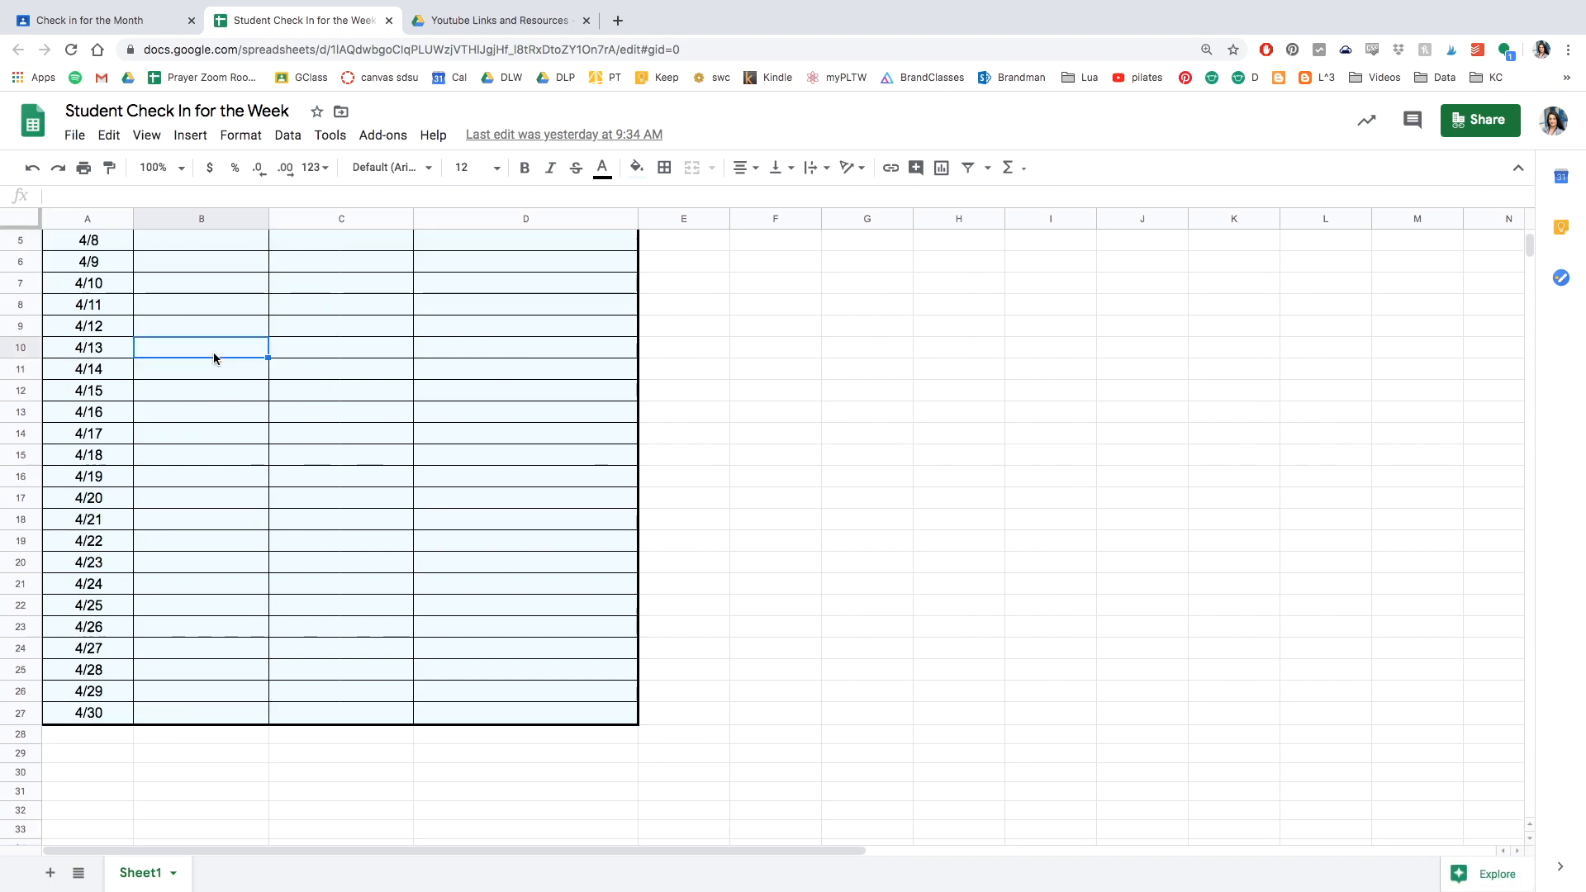
pyautogui.click(345, 365)
pyautogui.click(418, 369)
pyautogui.scroll(3, 389, 428)
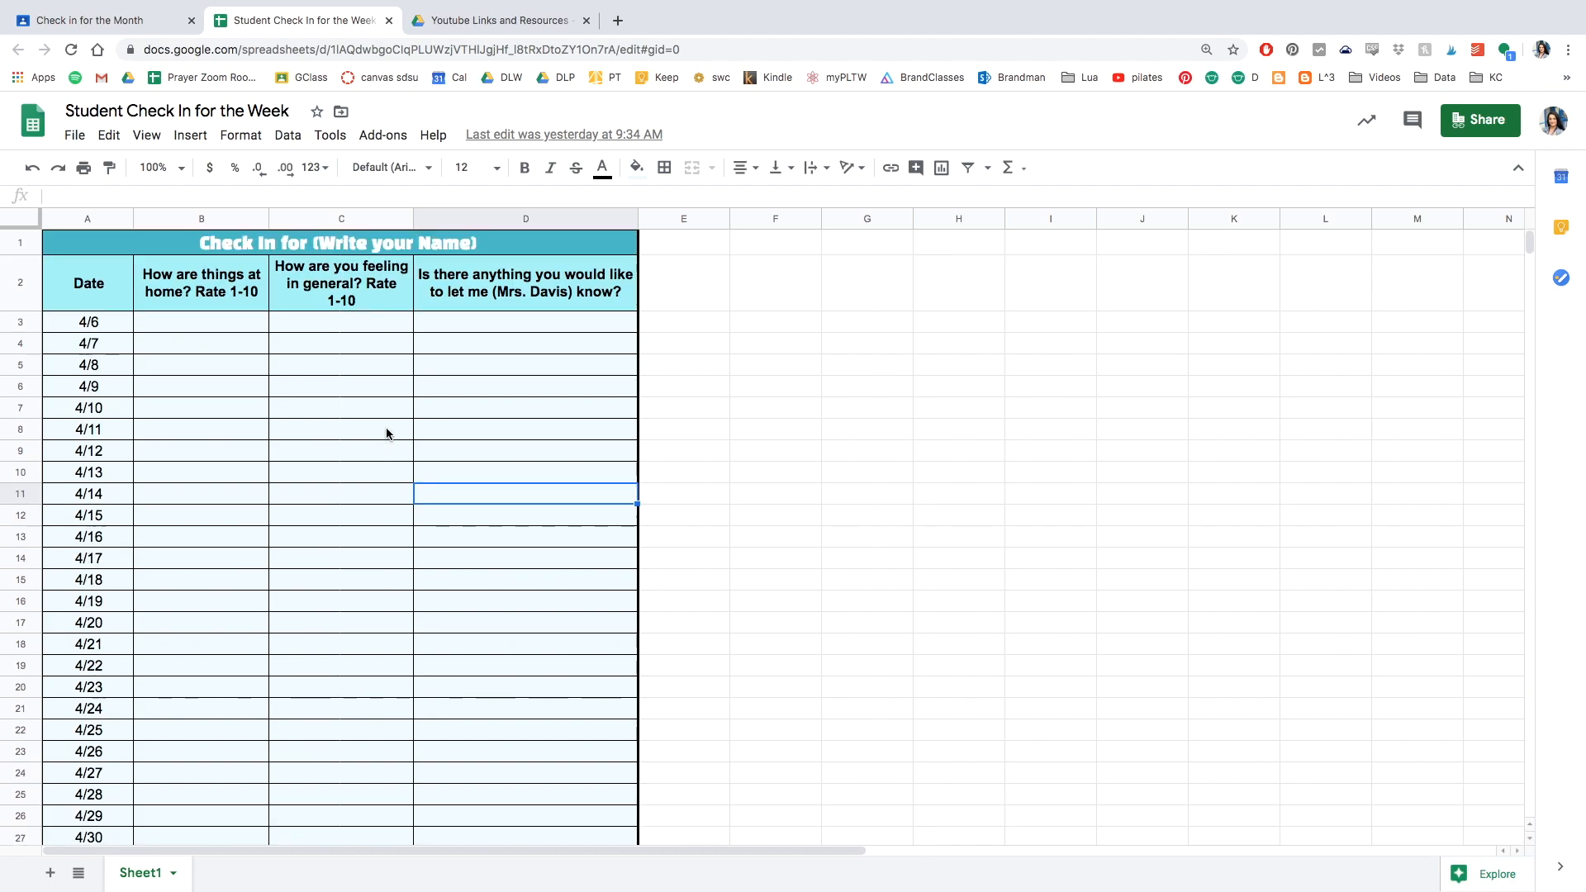
pyautogui.click(390, 22)
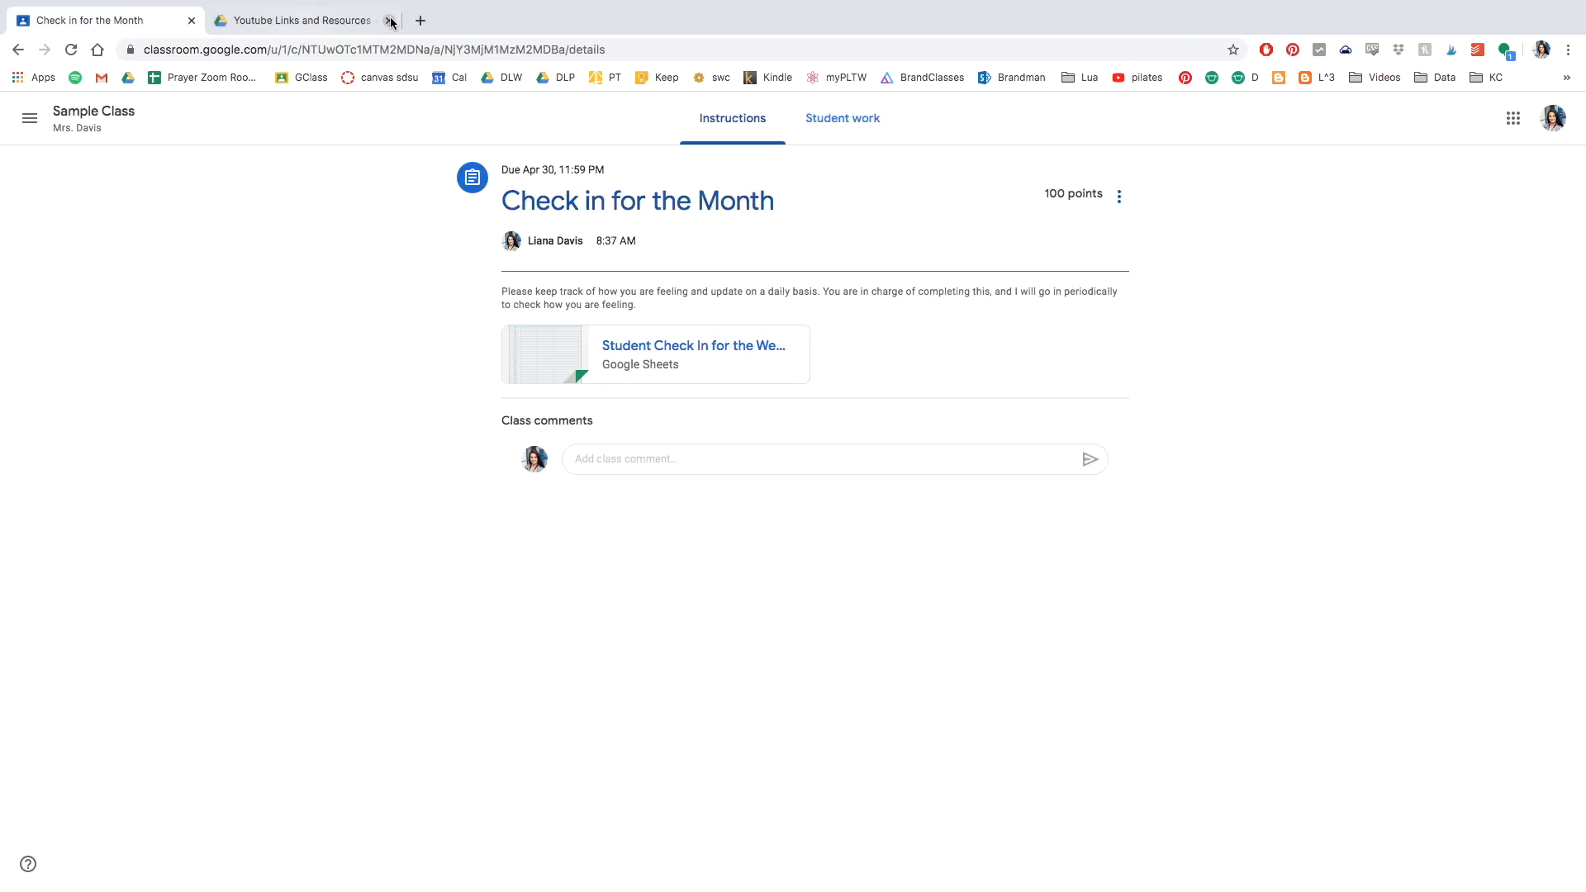
pyautogui.click(391, 22)
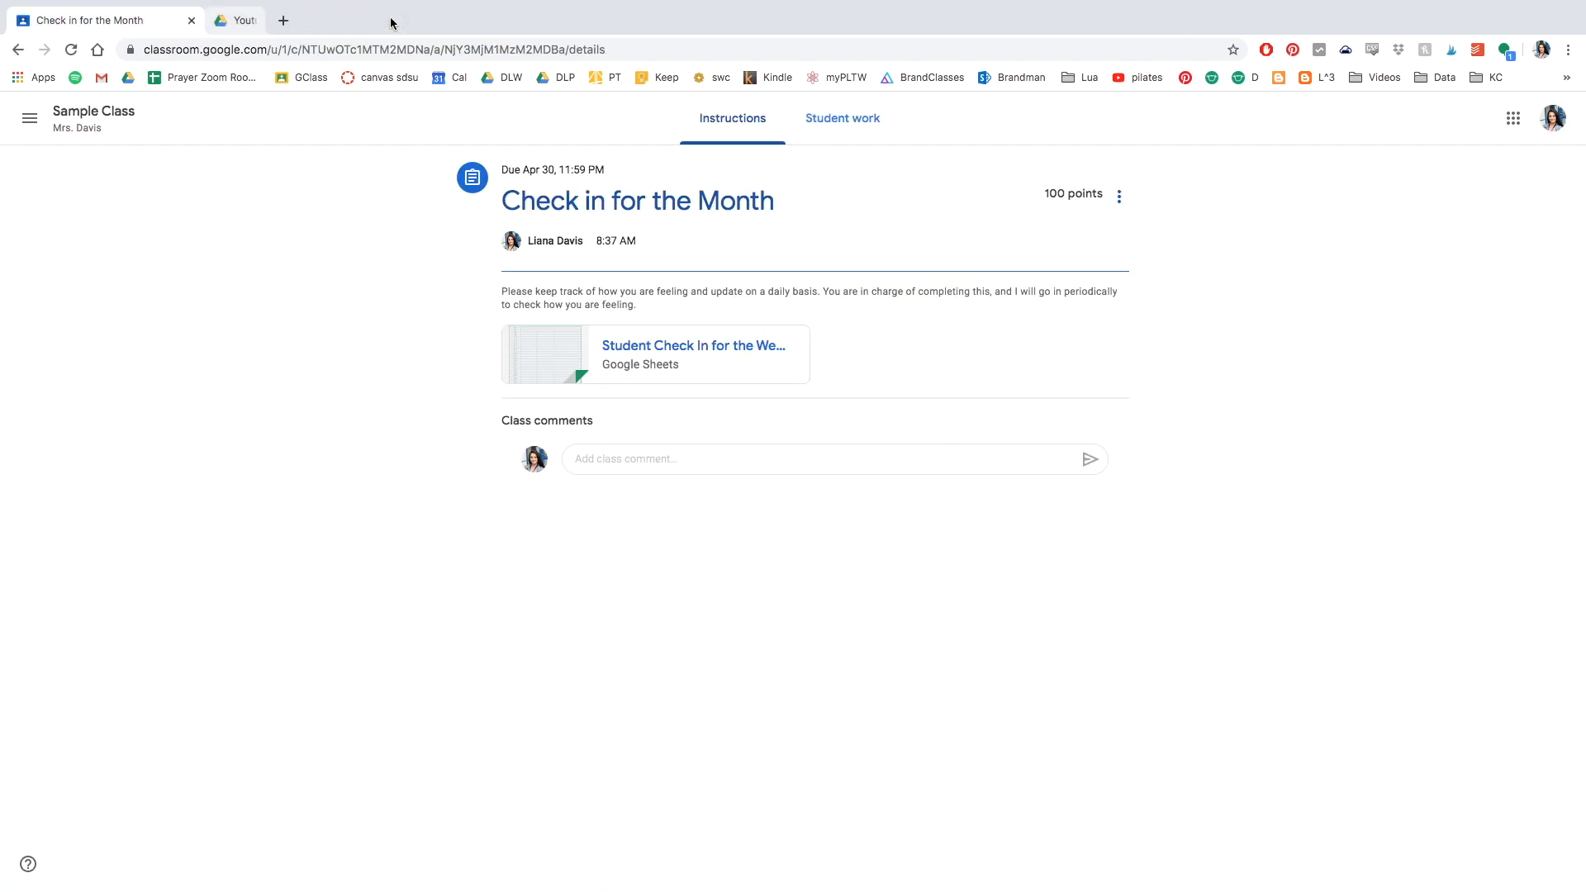
# Review the new check-in posts in Sample Class's classwork list and stream.
pyautogui.click(66, 115)
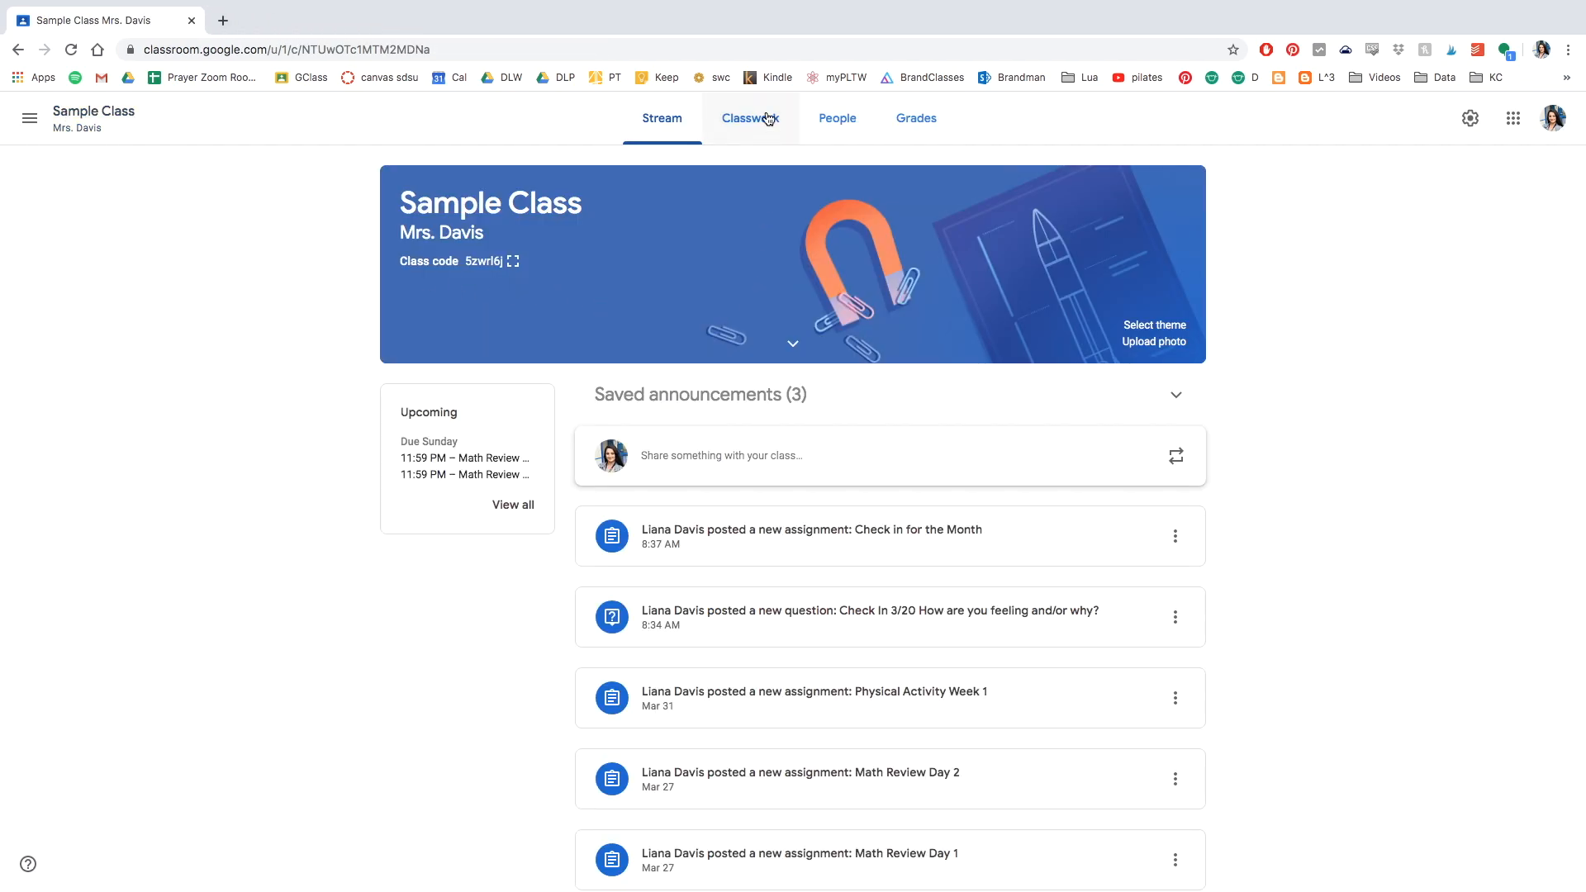
pyautogui.click(768, 118)
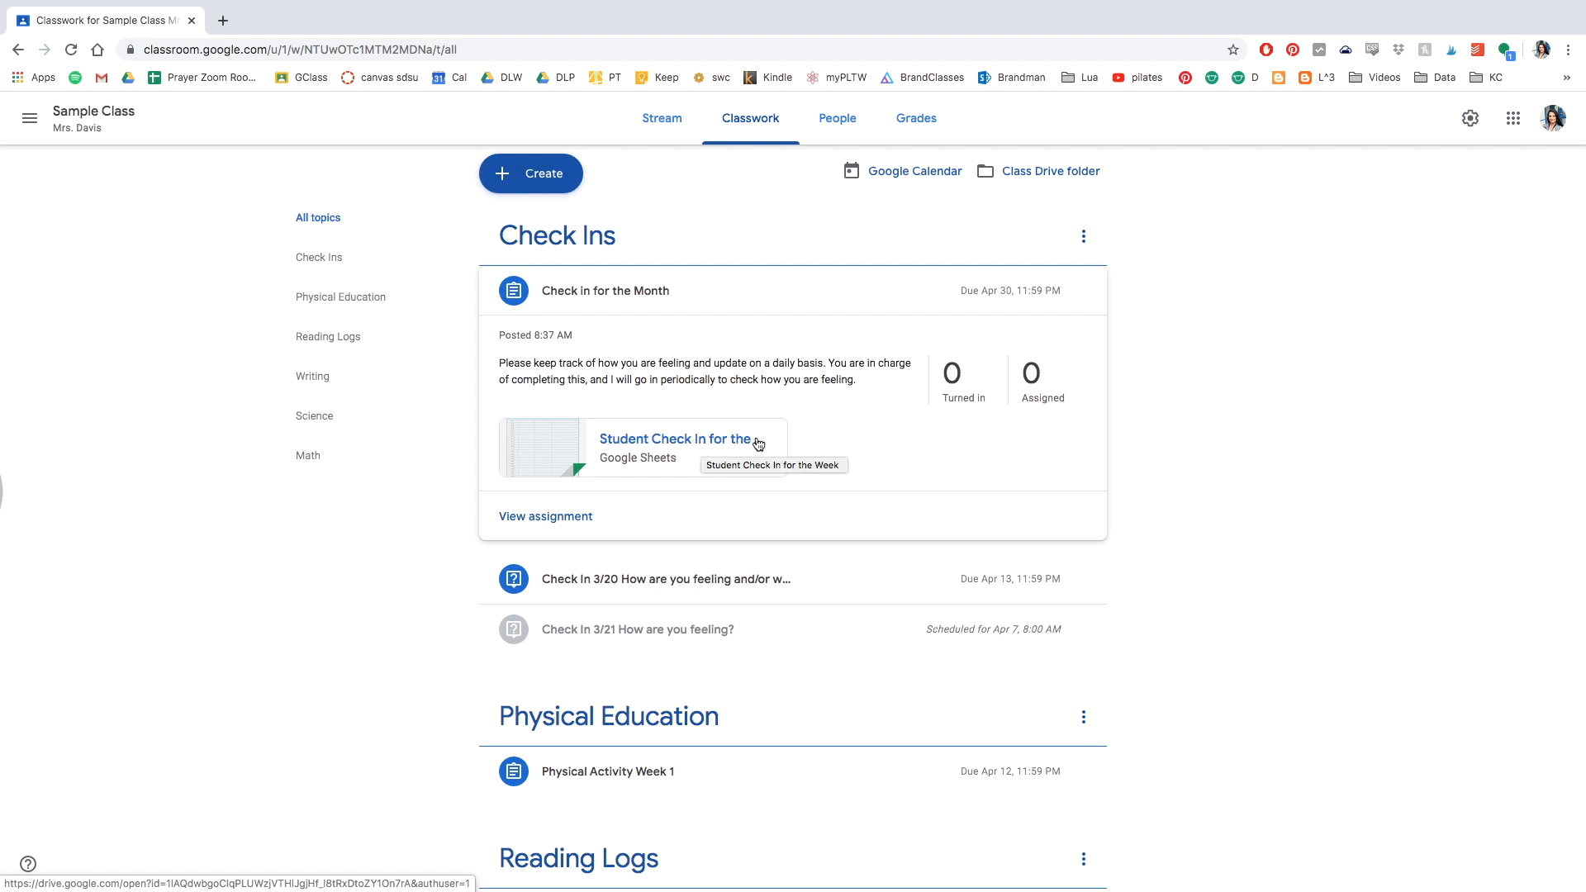
pyautogui.click(661, 118)
pyautogui.scroll(-4, 1397, 578)
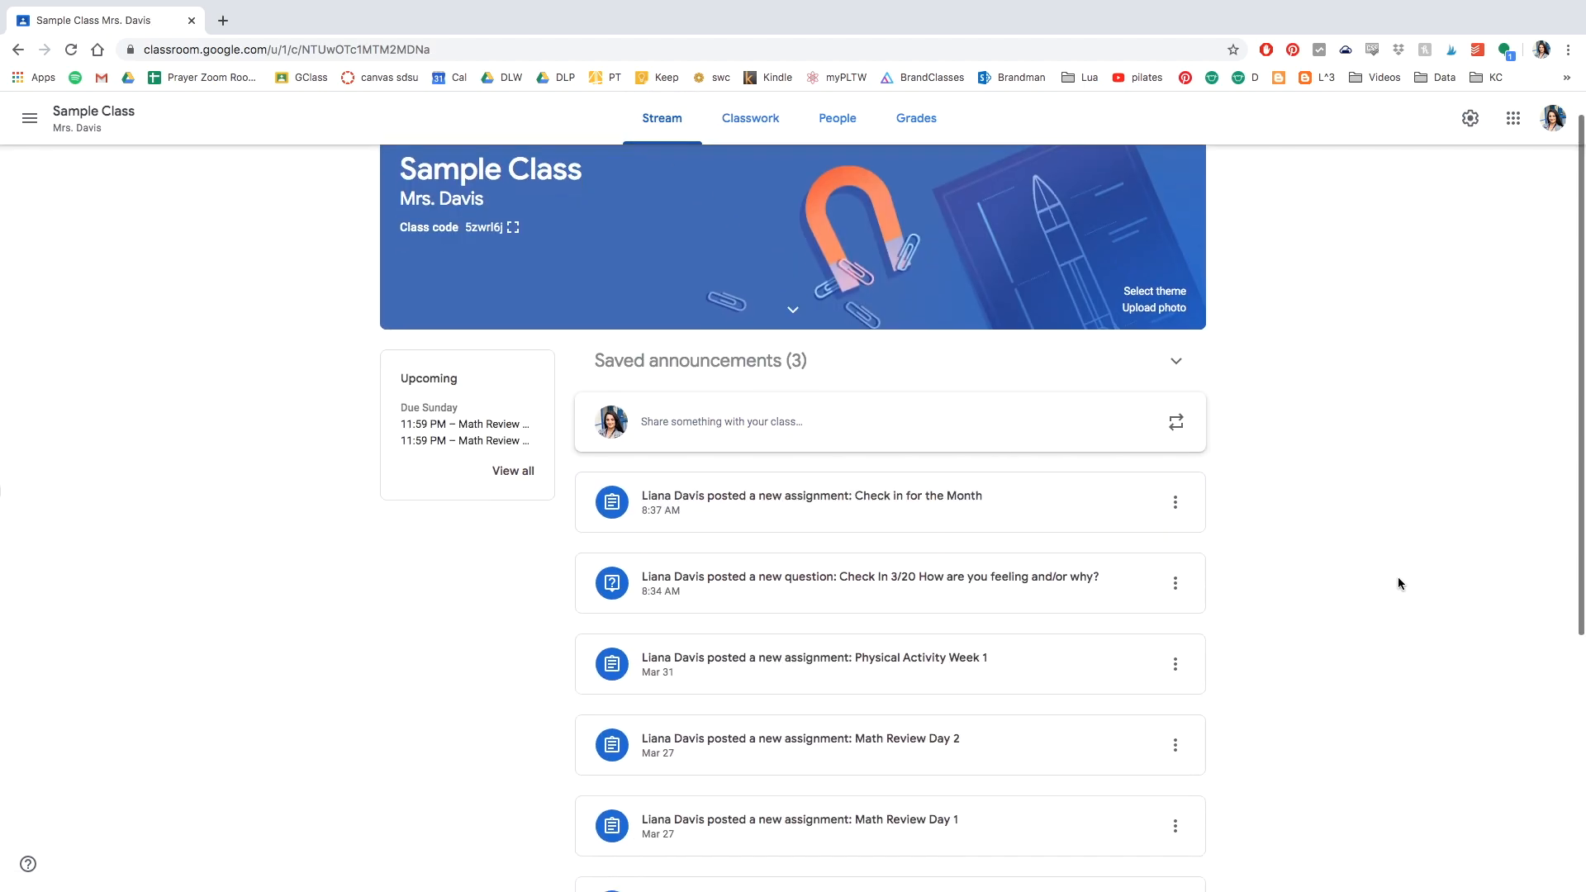
pyautogui.scroll(4, 1398, 578)
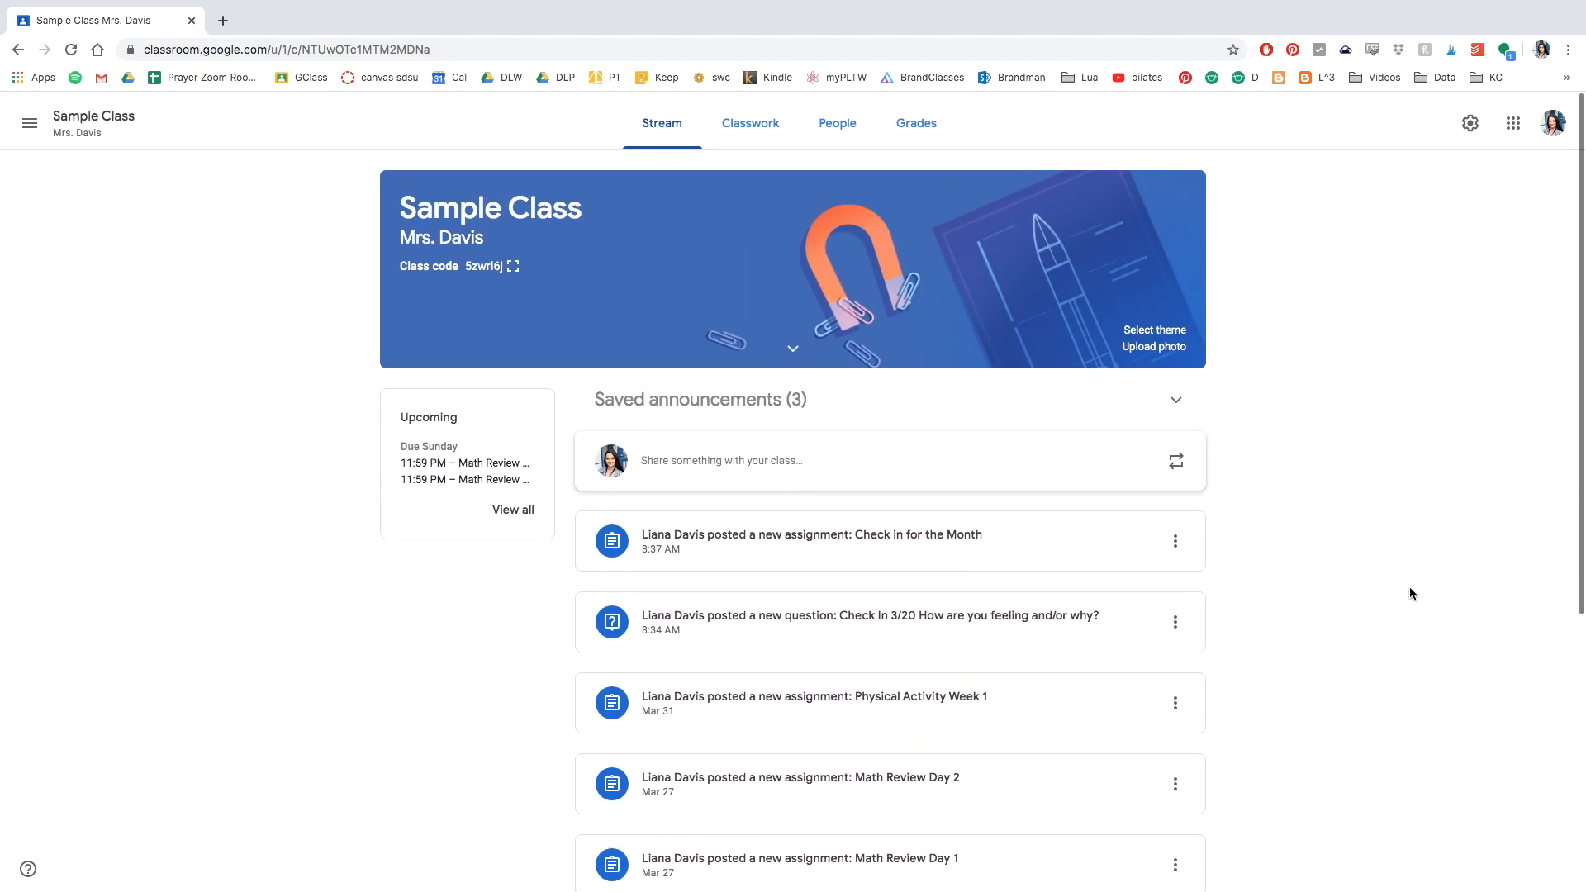